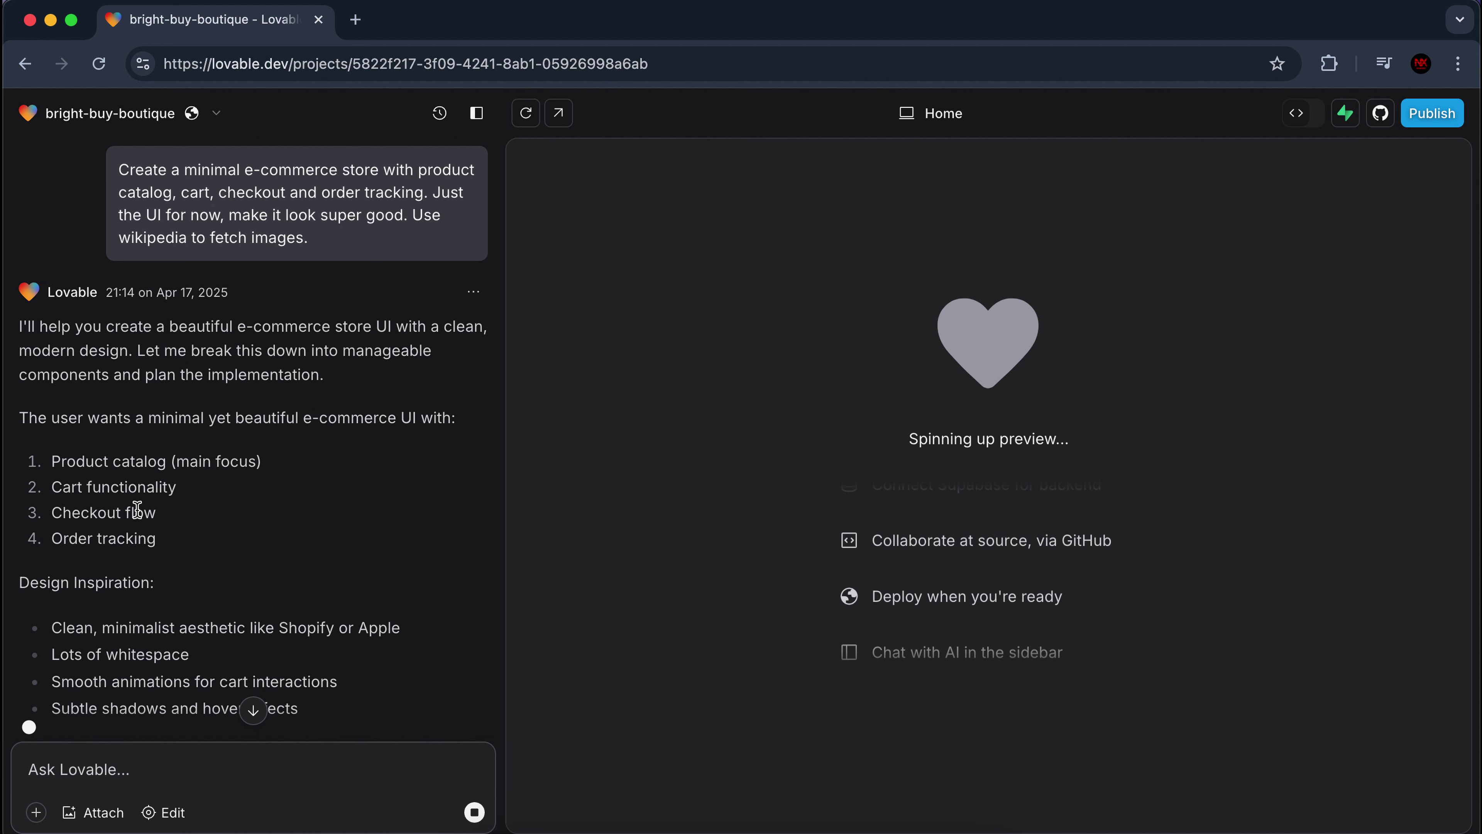
Read the generated plan for the e-commerce store, including its design inspiration, color palette and features to implement.
scroll(160, 544, "down", 3)
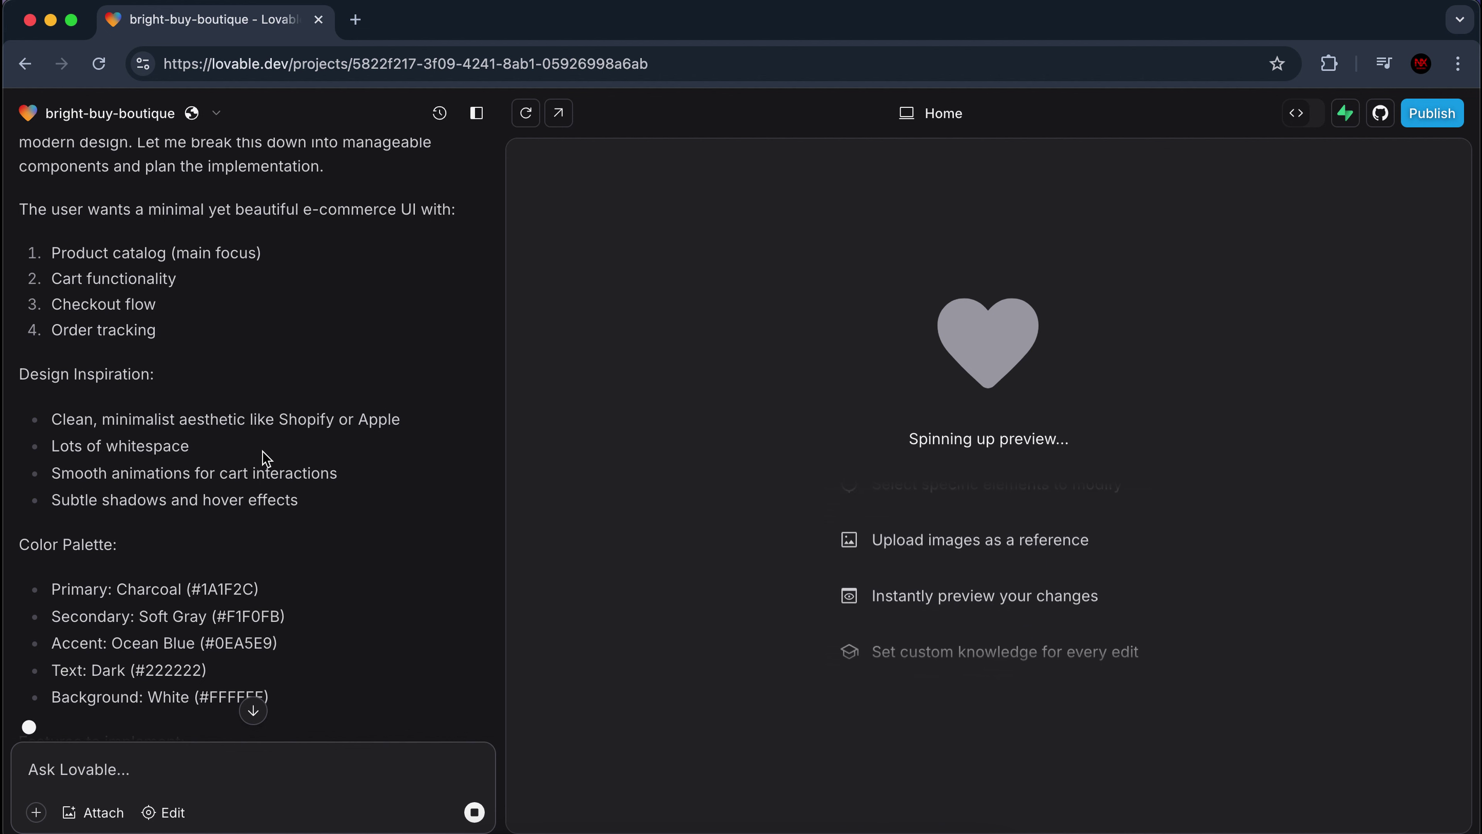
scroll(266, 458, "down", 5)
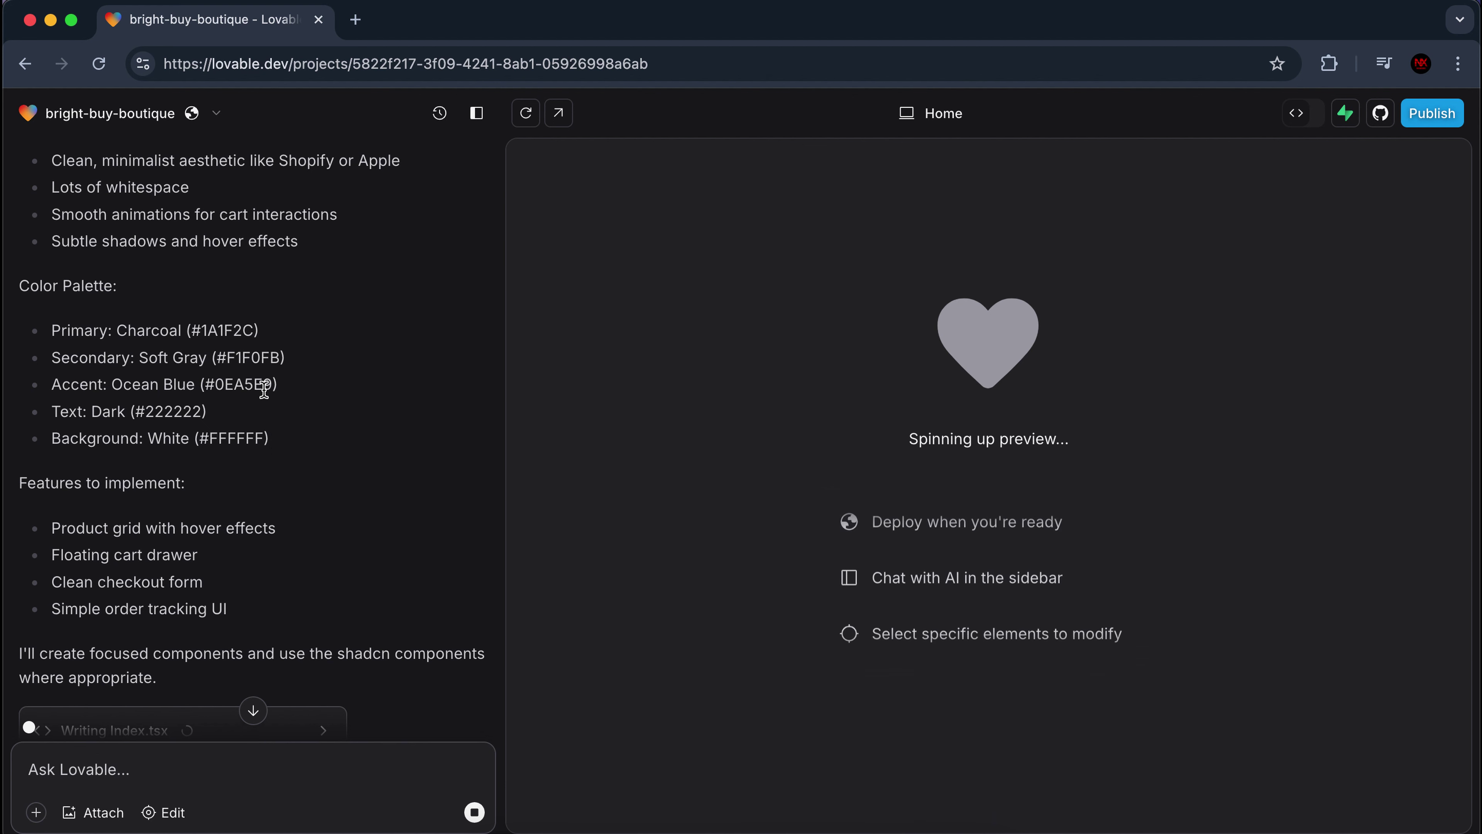
scroll(264, 391, "down", 2)
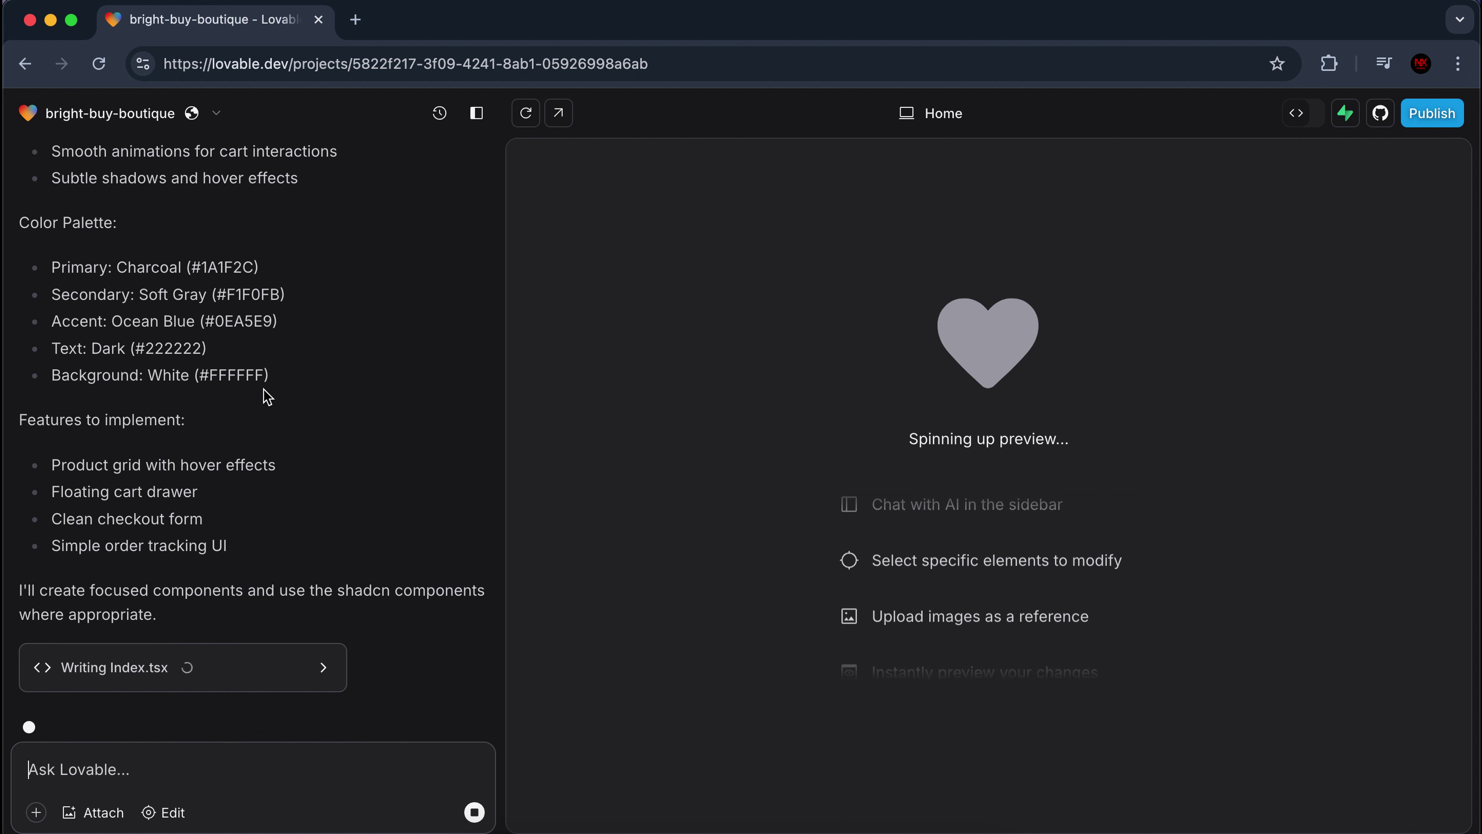
left_click(239, 655)
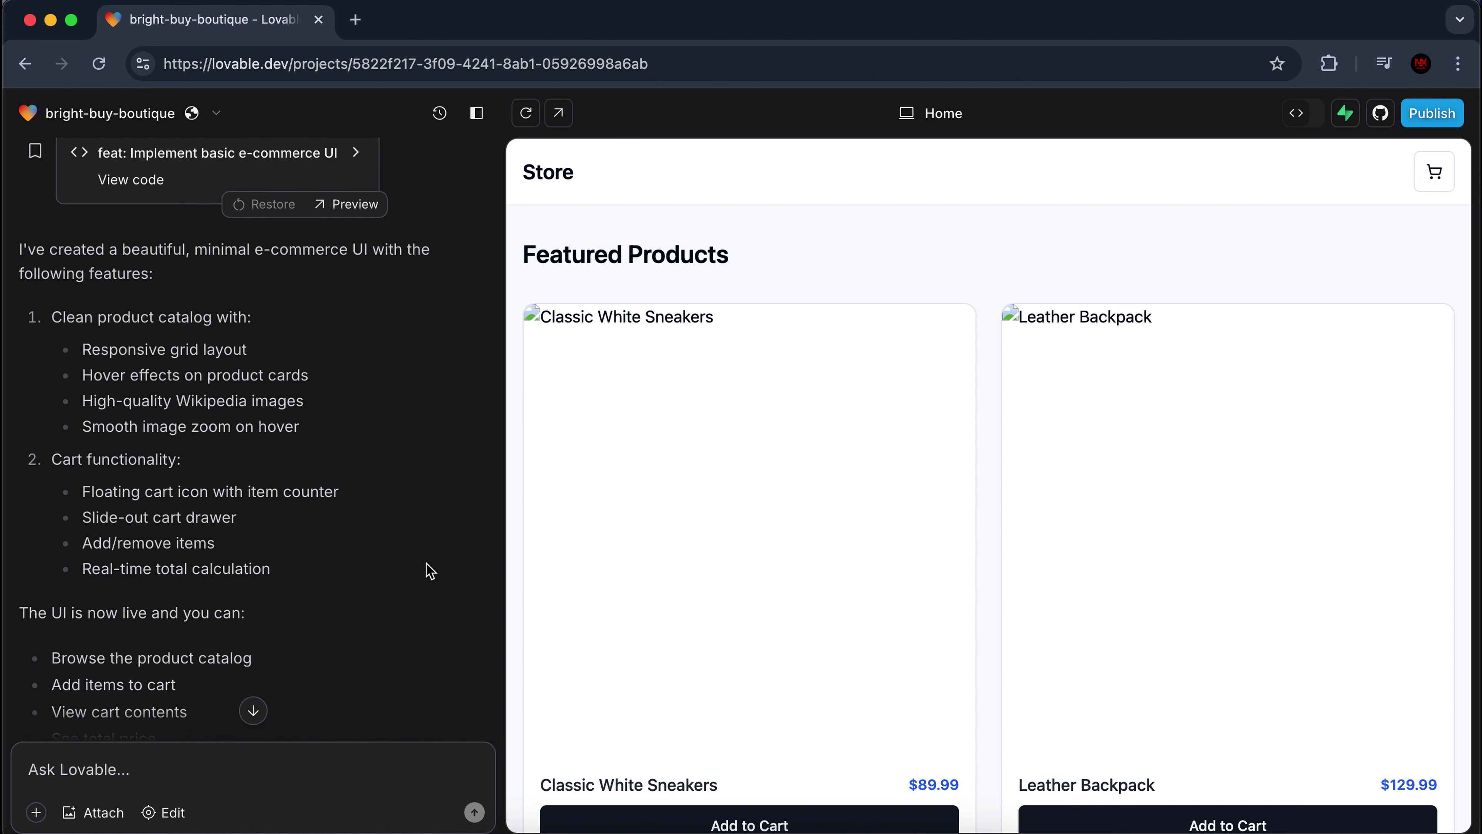
Review the generated store preview from the first product to the last, and the closing notes of the chat response.
scroll(888, 421, "down", 3)
scroll(888, 418, "down", 15)
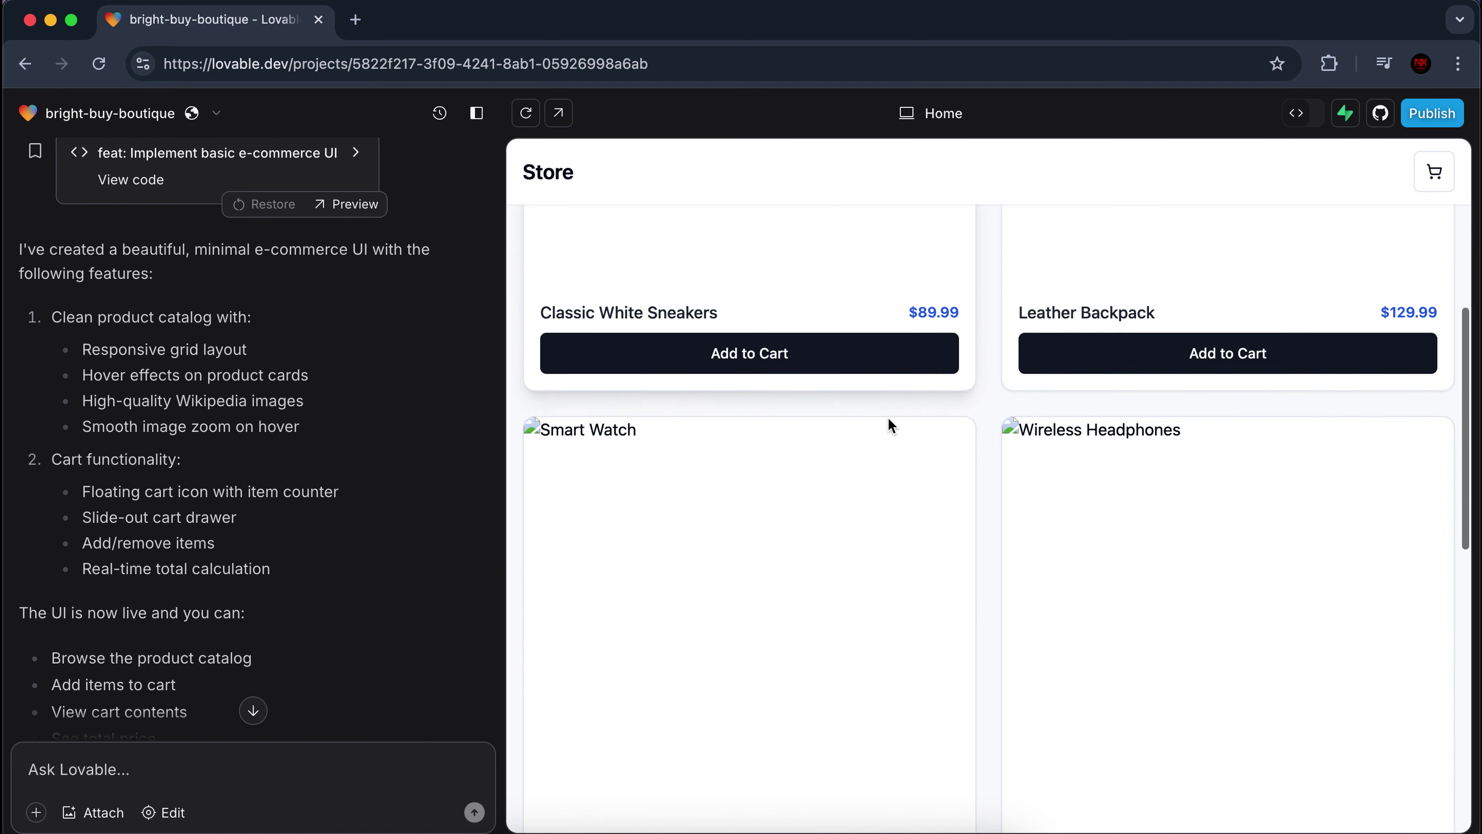
scroll(888, 417, "up", 11)
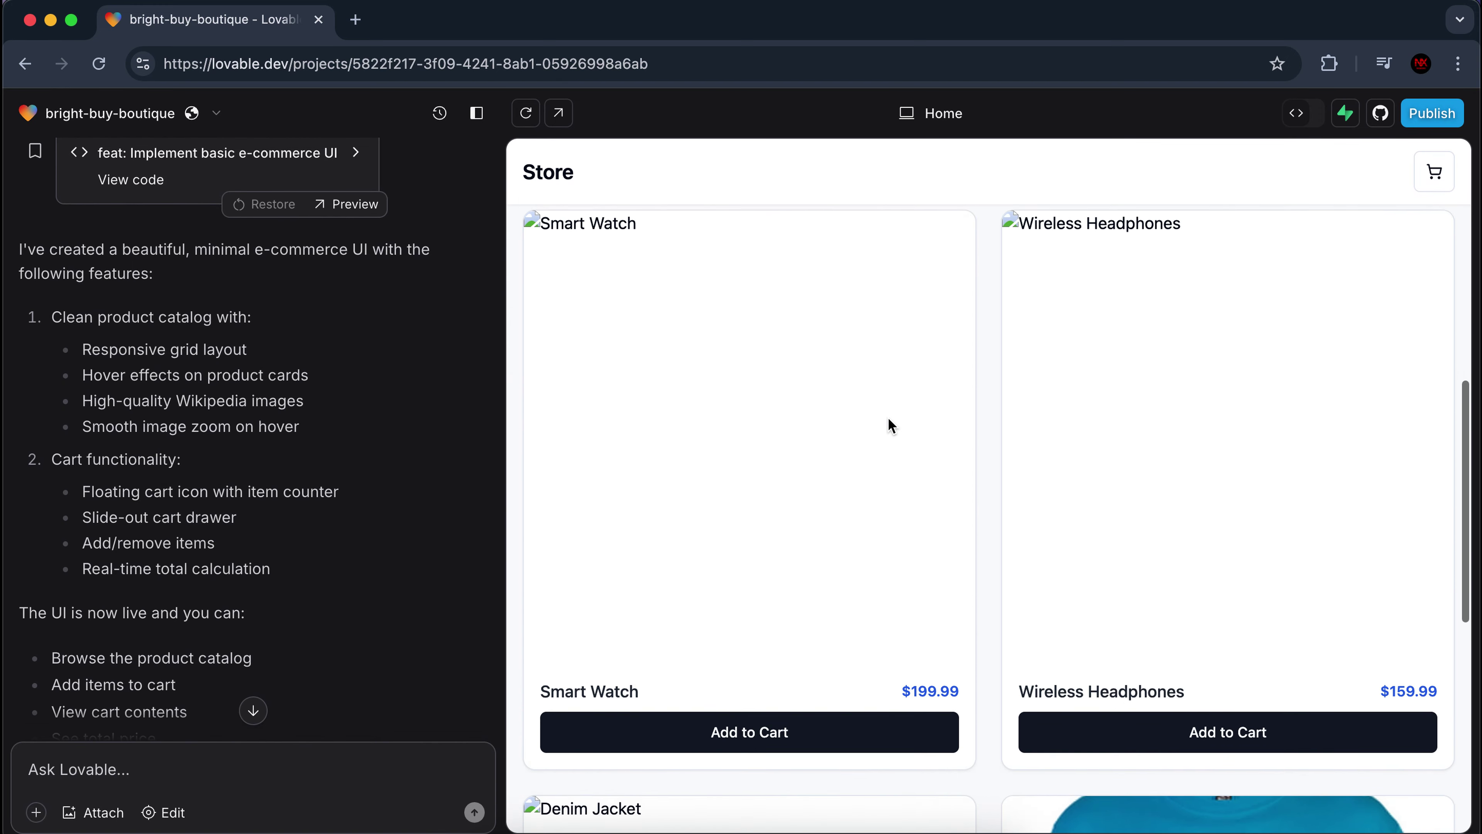
scroll(804, 478, "up", 6)
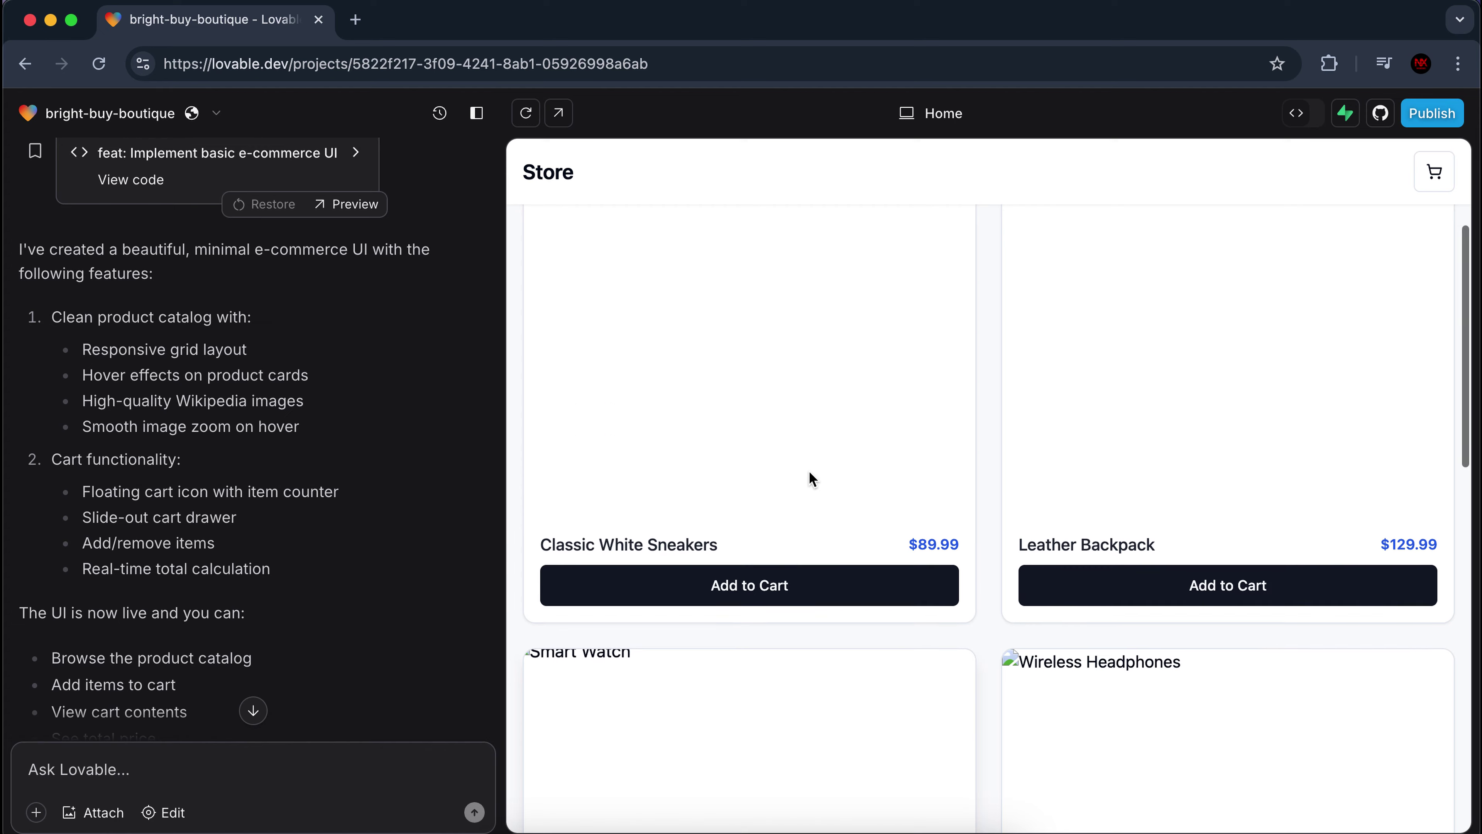
scroll(809, 474, "down", 12)
scroll(811, 479, "down", 7)
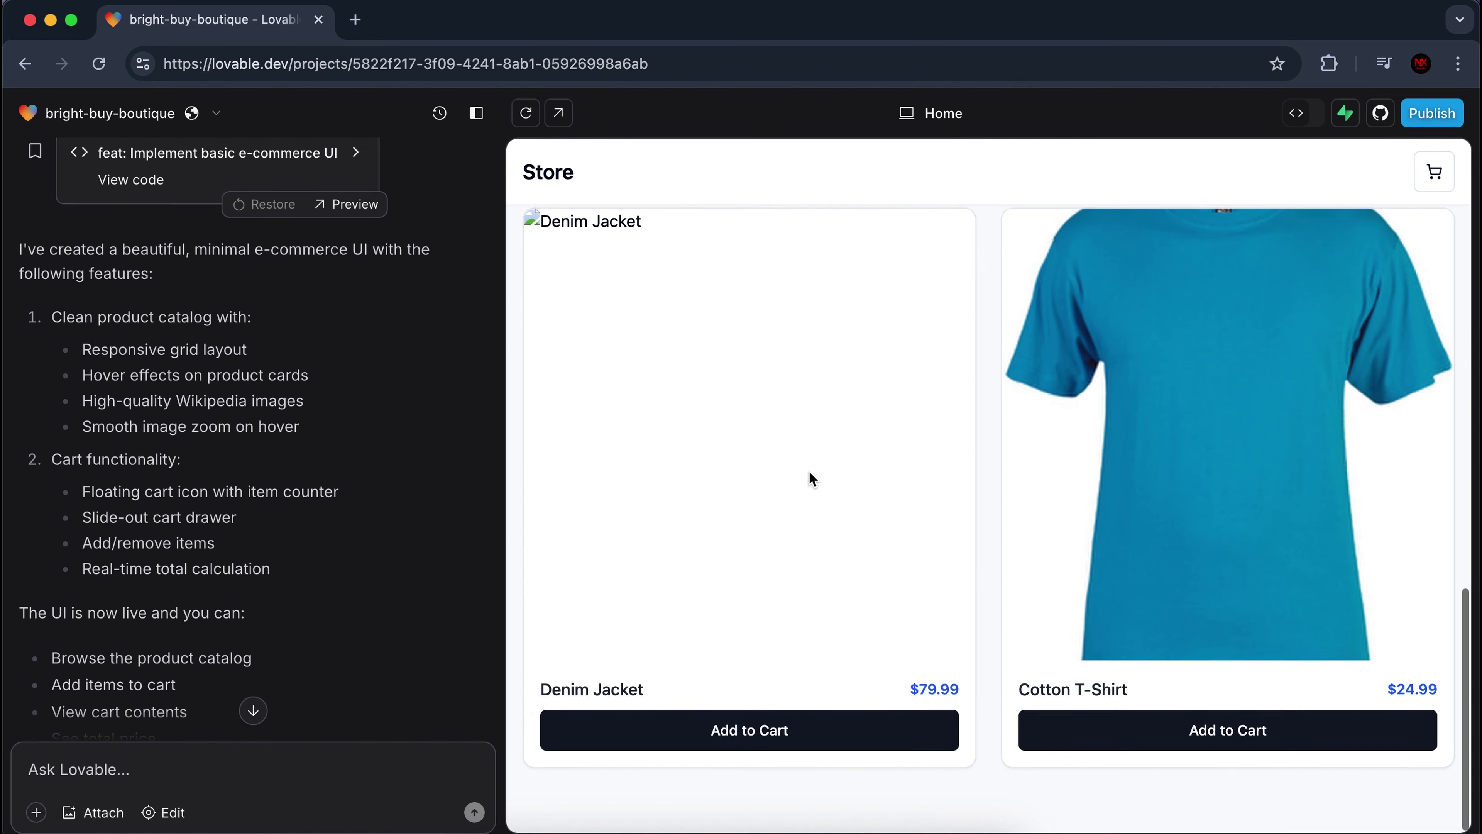
scroll(810, 480, "up", 15)
scroll(208, 559, "down", 10)
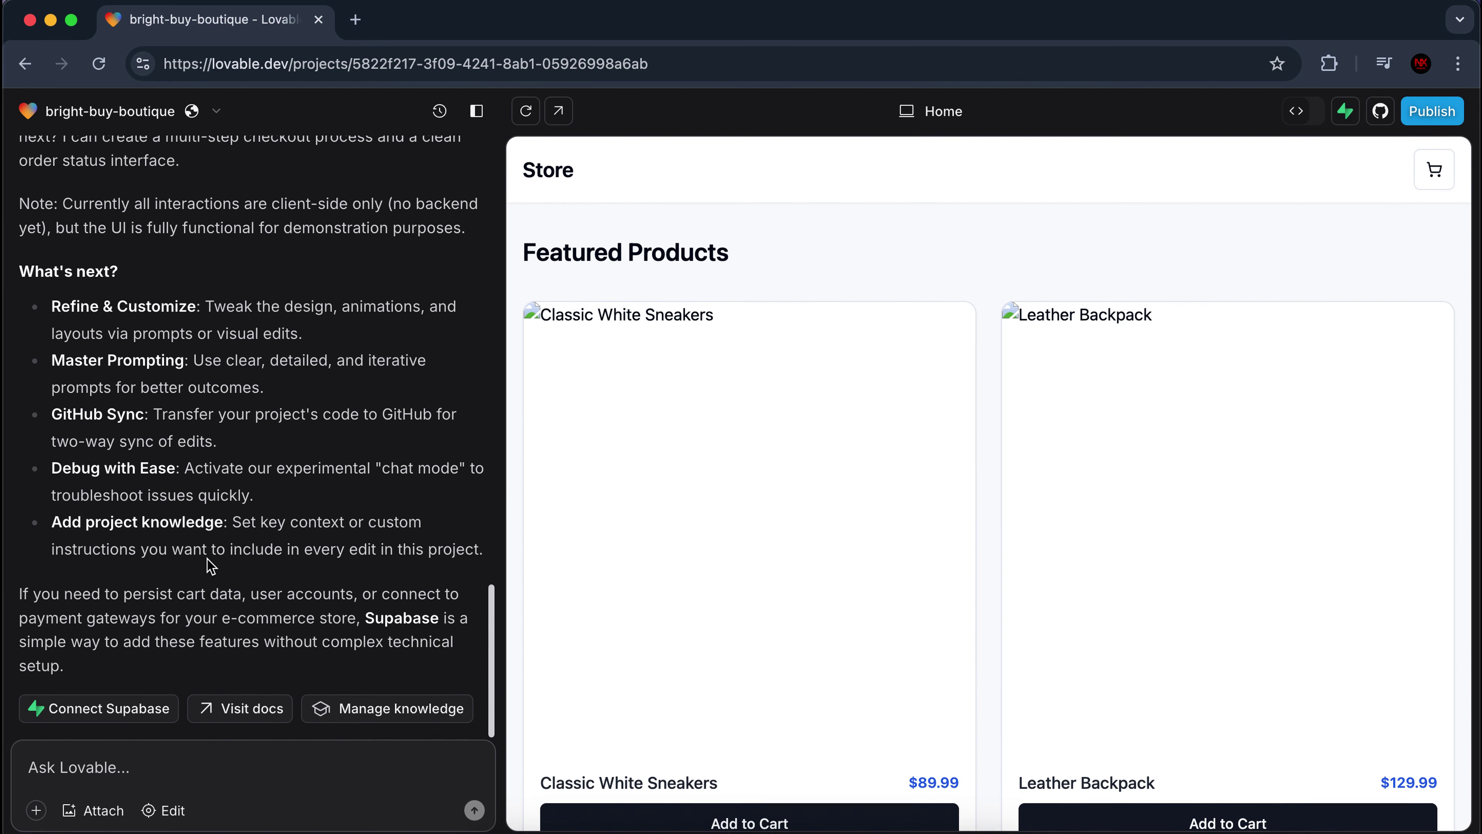
Send the prompt "Most of the images aren't visible. Also, add some colors and gradients to the page to make it look visually pleasing.".
left_click(328, 755)
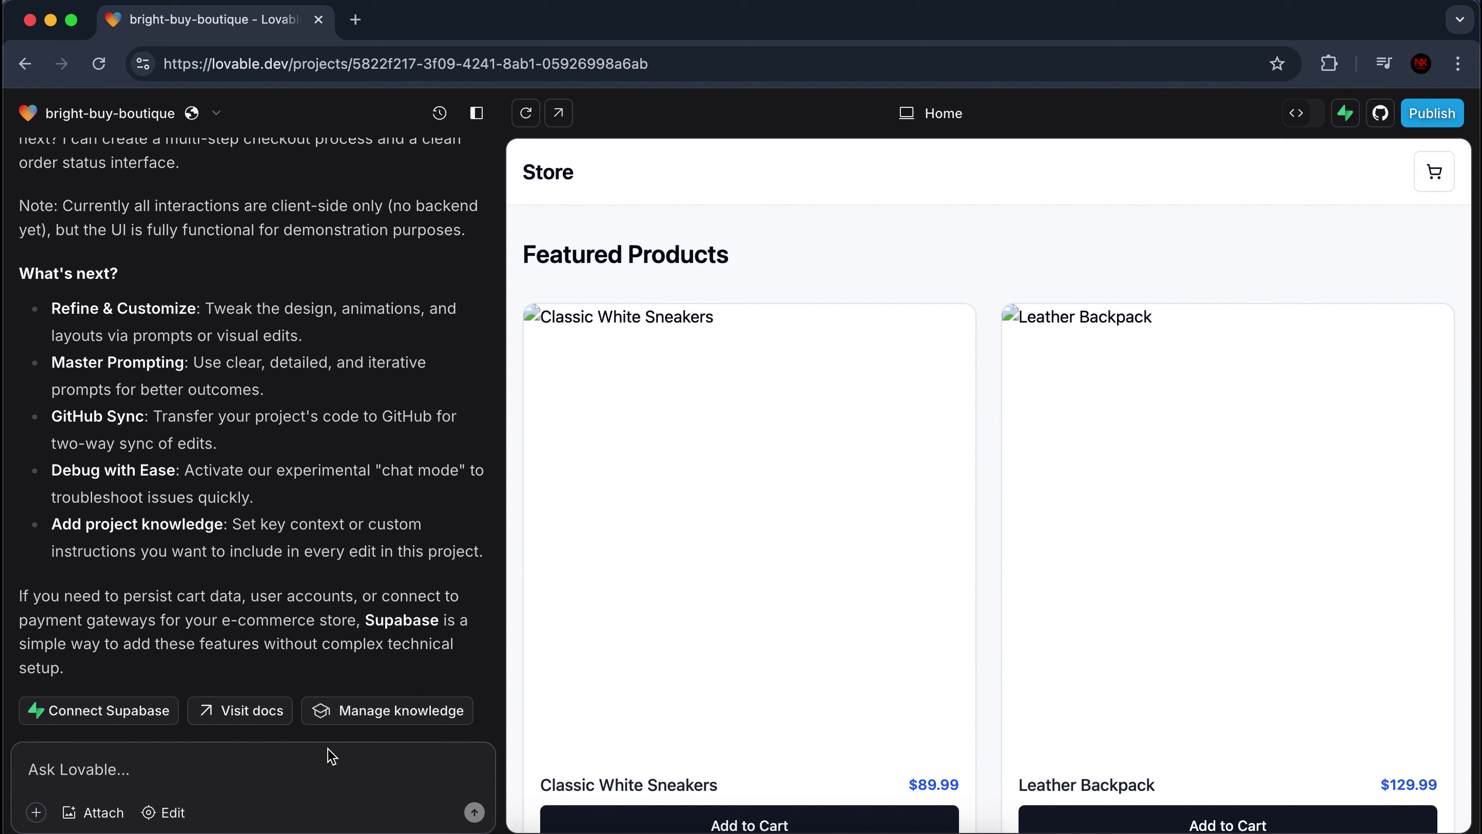
type("Most ")
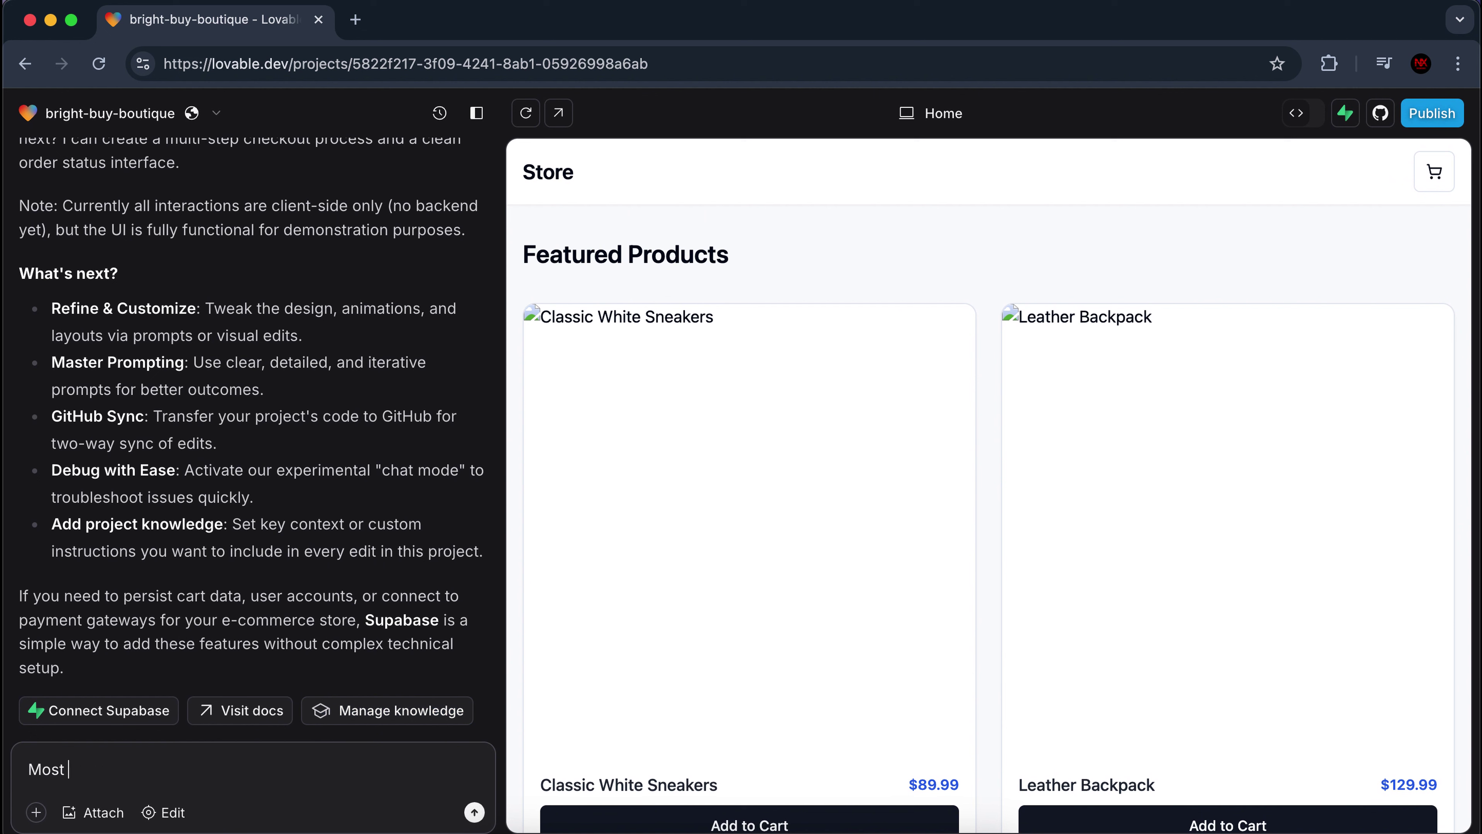
type("of the images aren'")
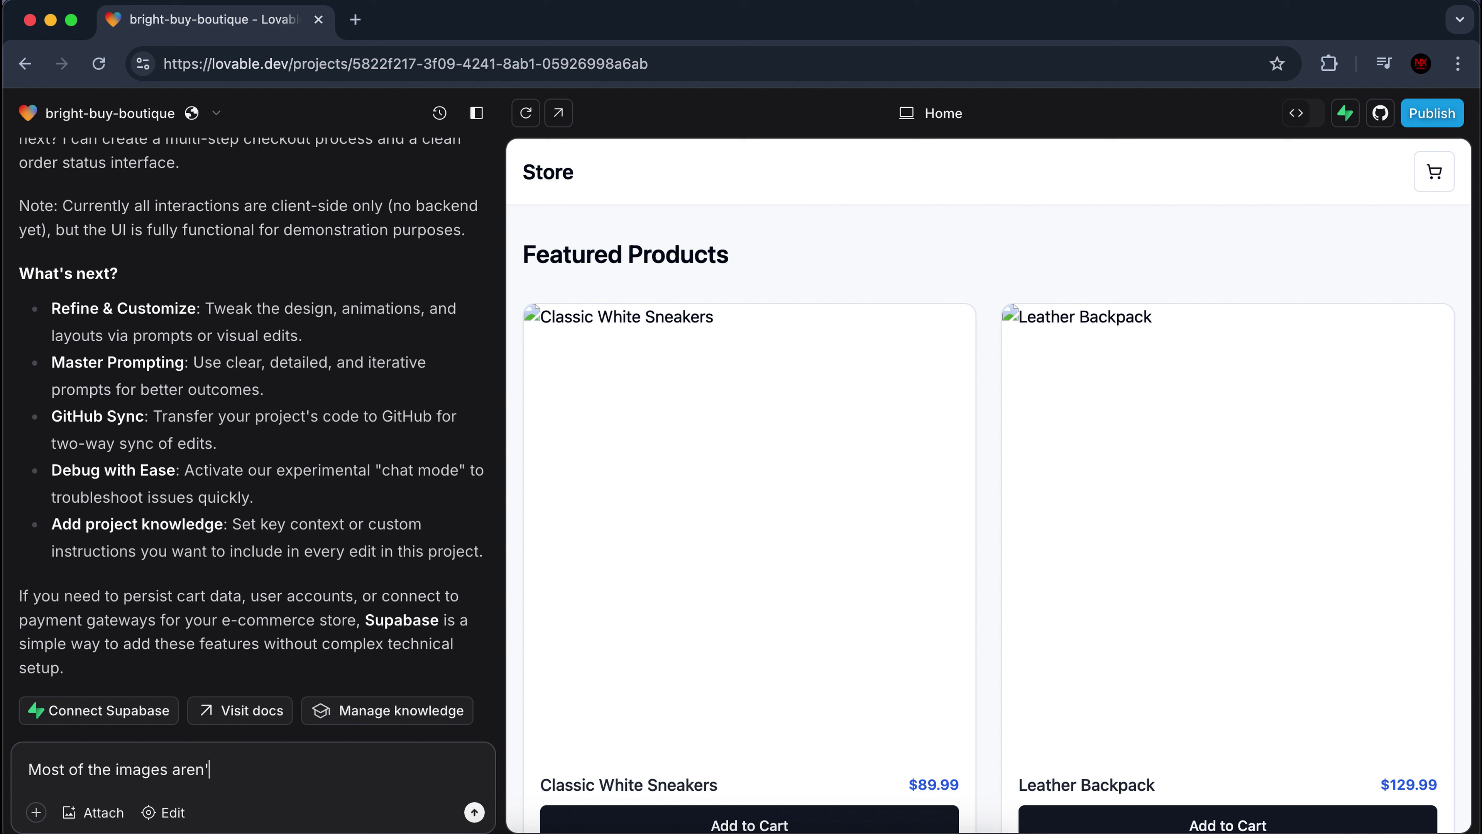
type("t visible. Also, add so")
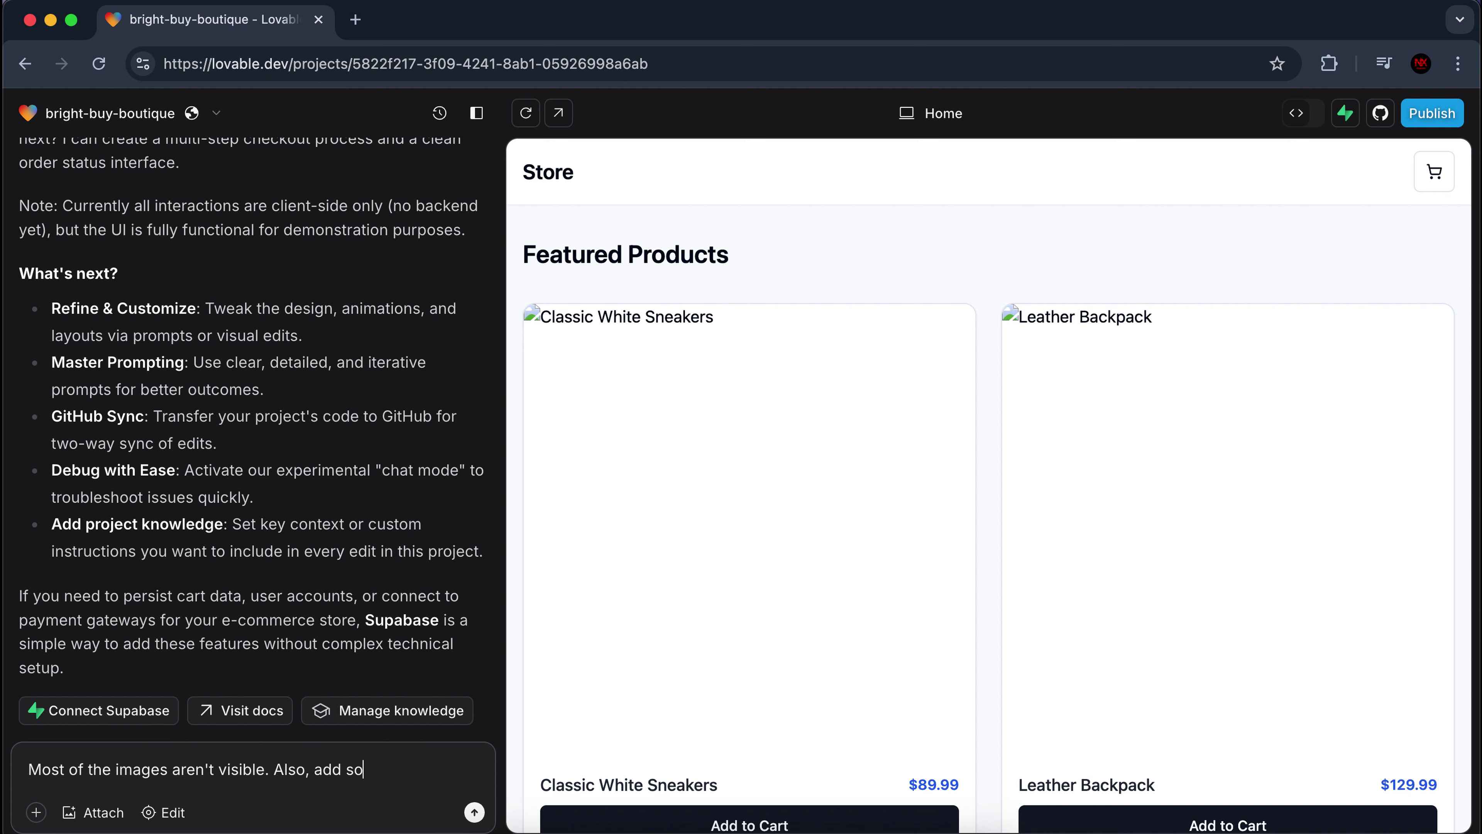
type("me colors and grad")
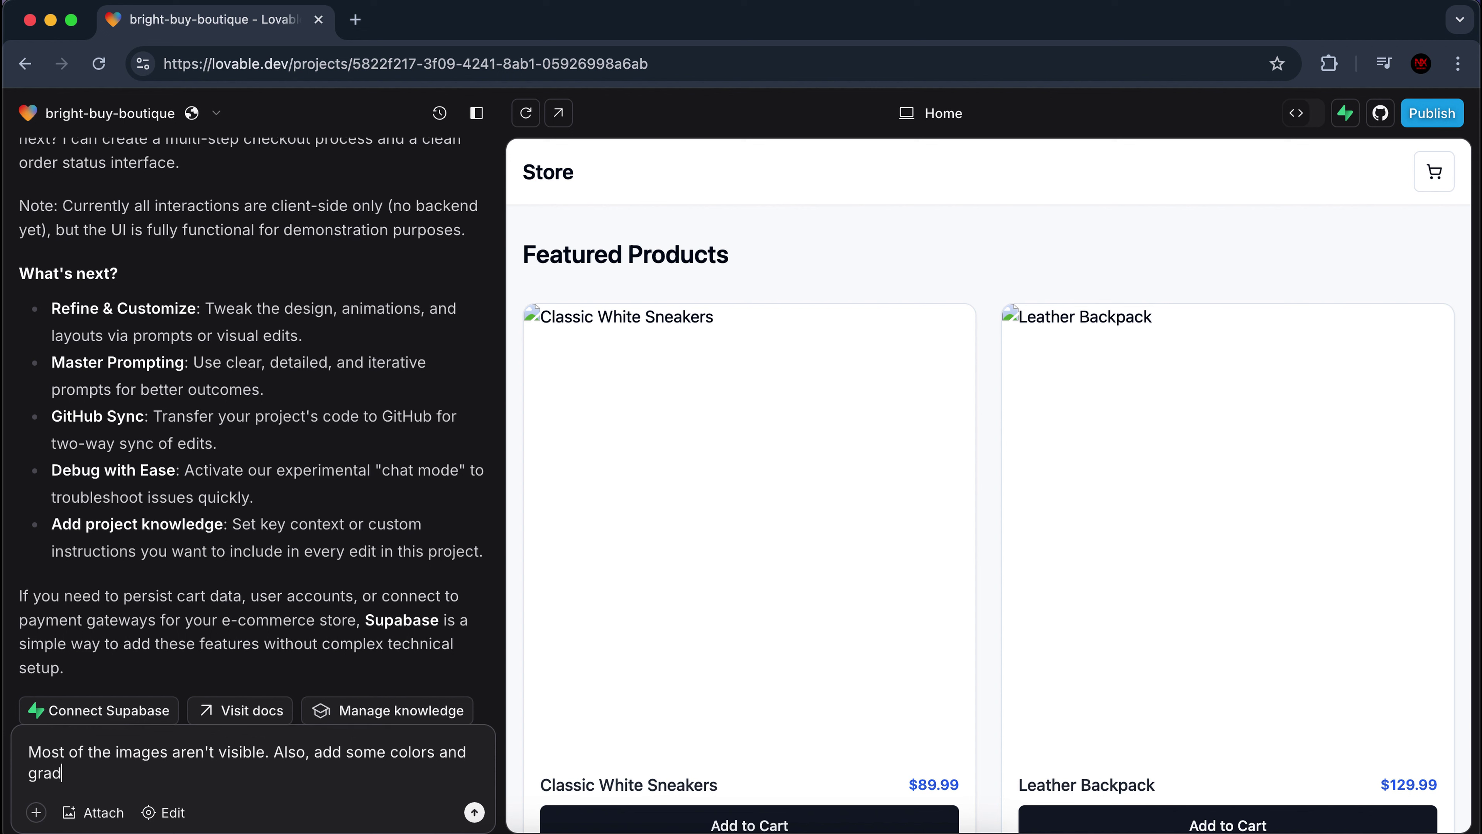
type("ients to the page to make it look visu")
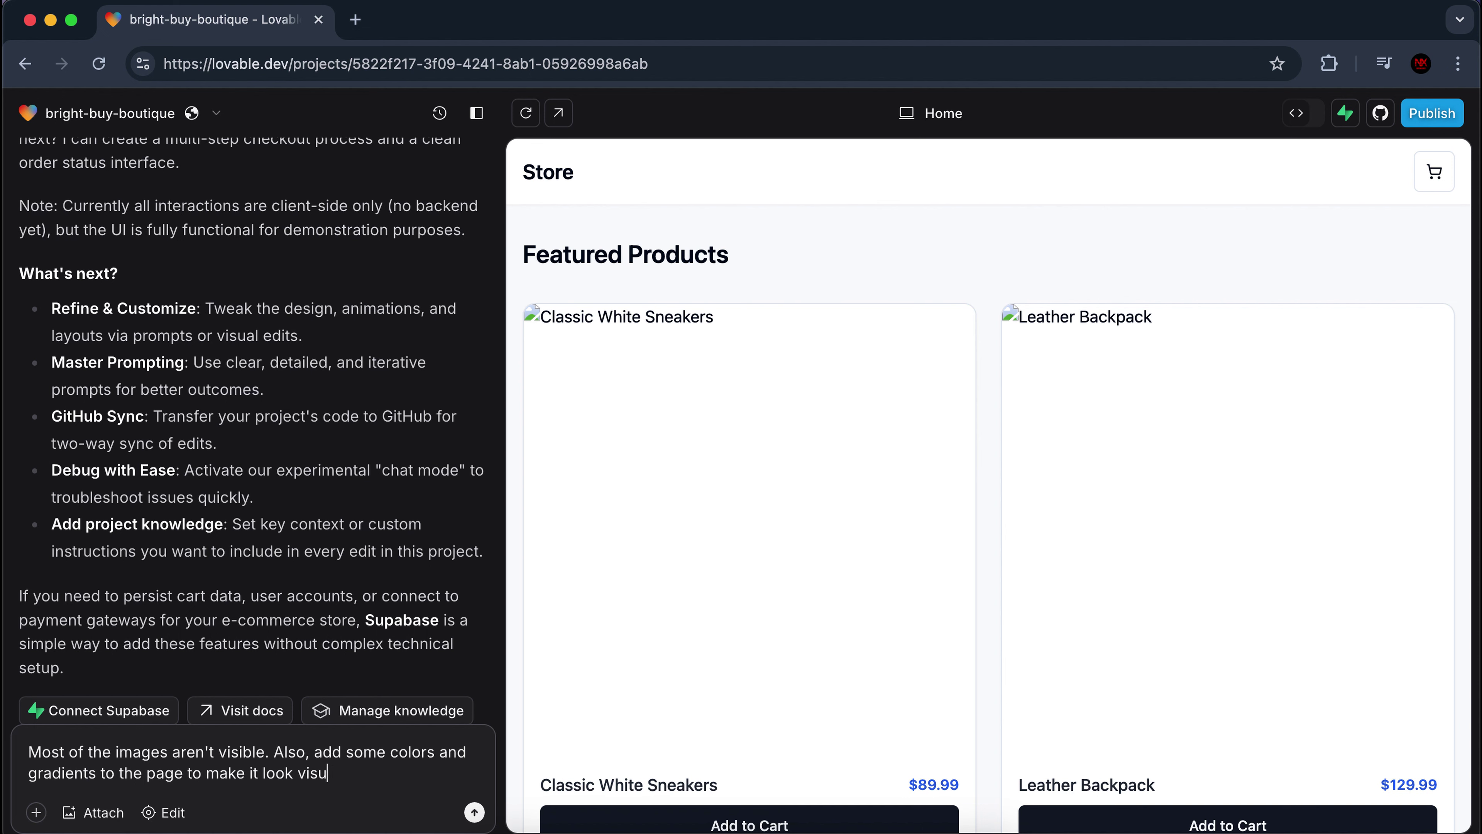
type("ally pleasing")
type(".")
key("Return")
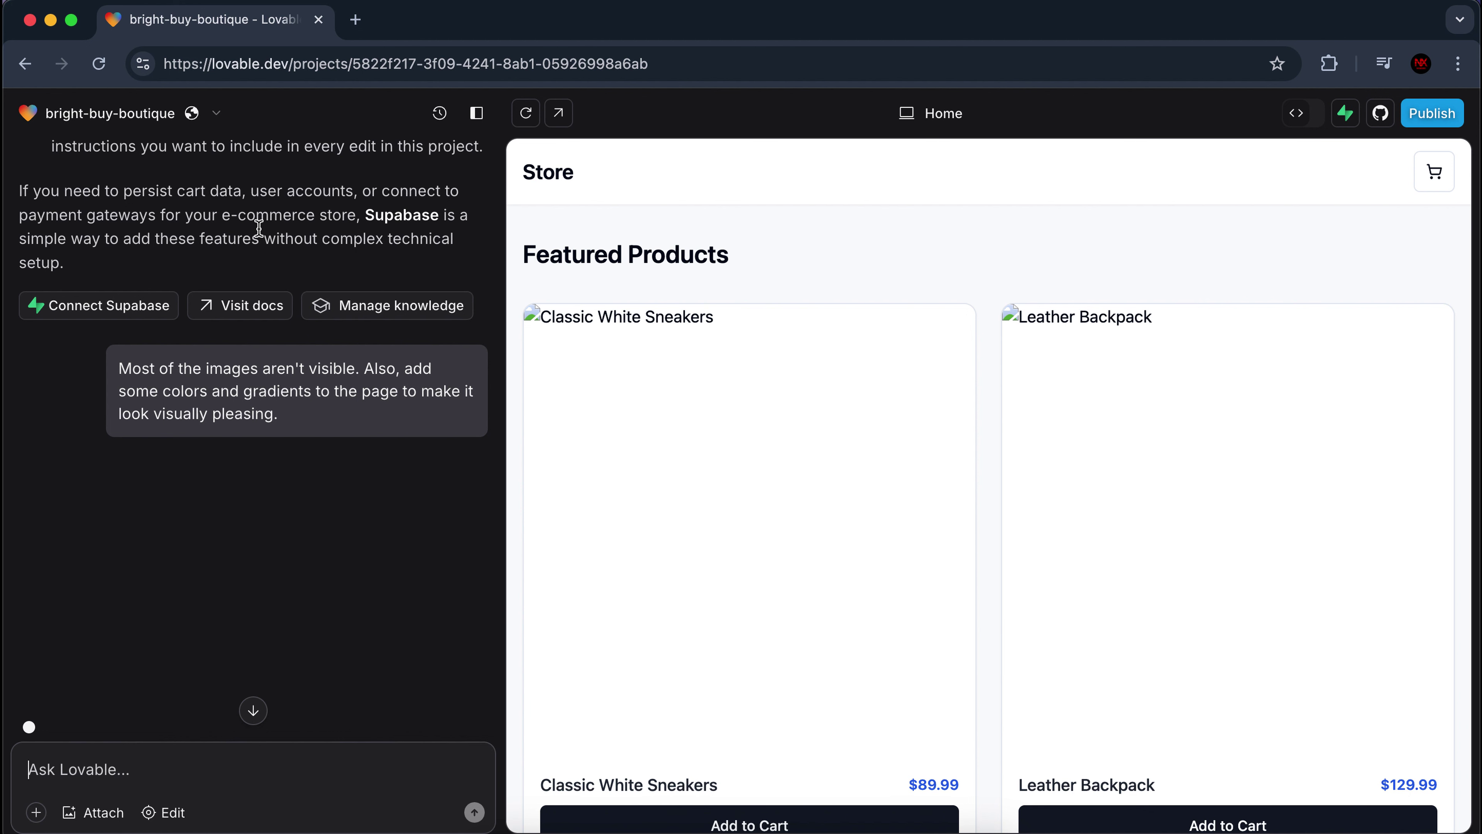
Follow the visual appearance update in the chat and examine the restyled store's product cards and images down the whole page.
scroll(259, 228, "down", 4)
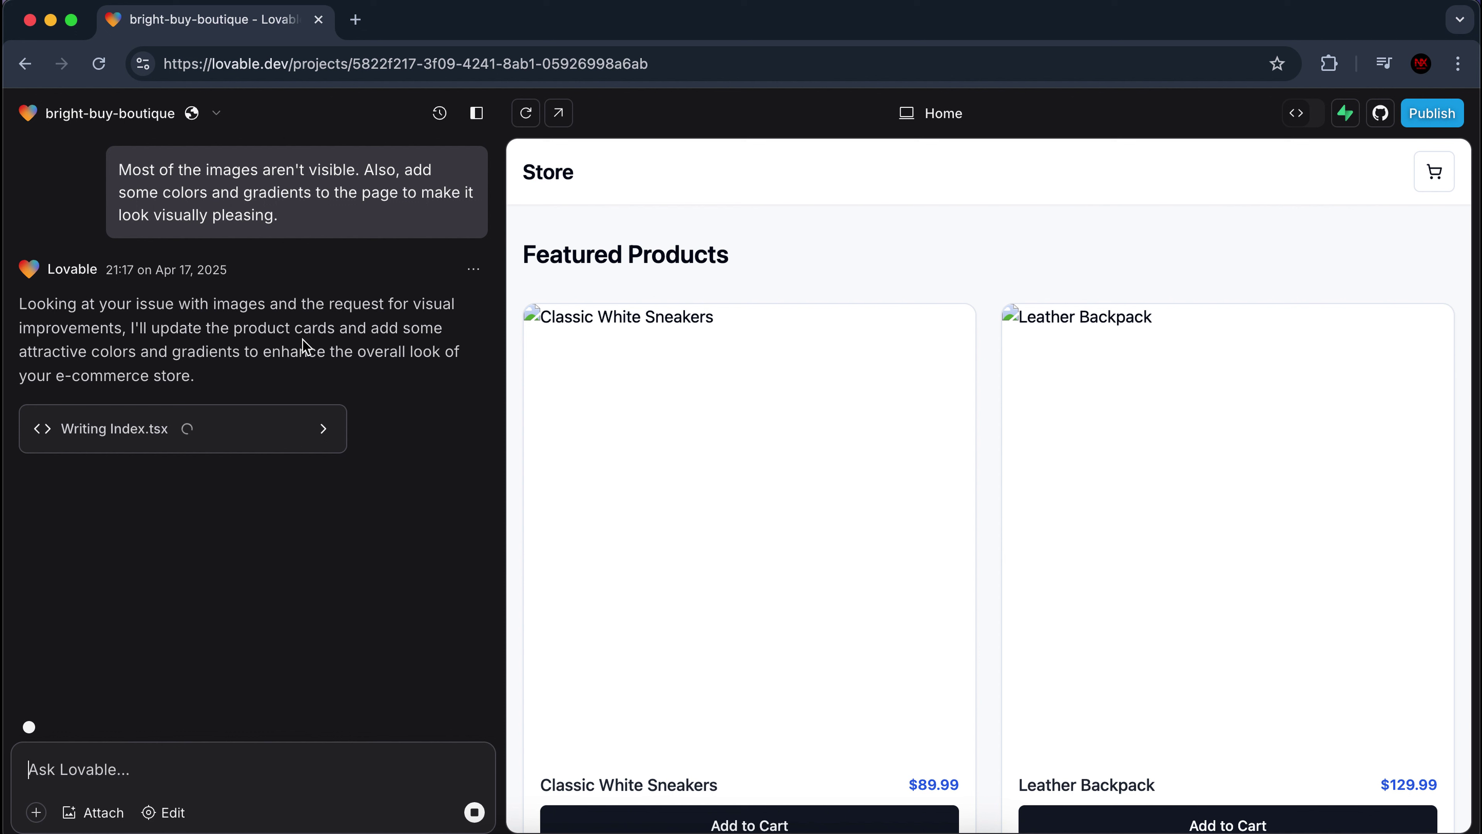
left_click(262, 431)
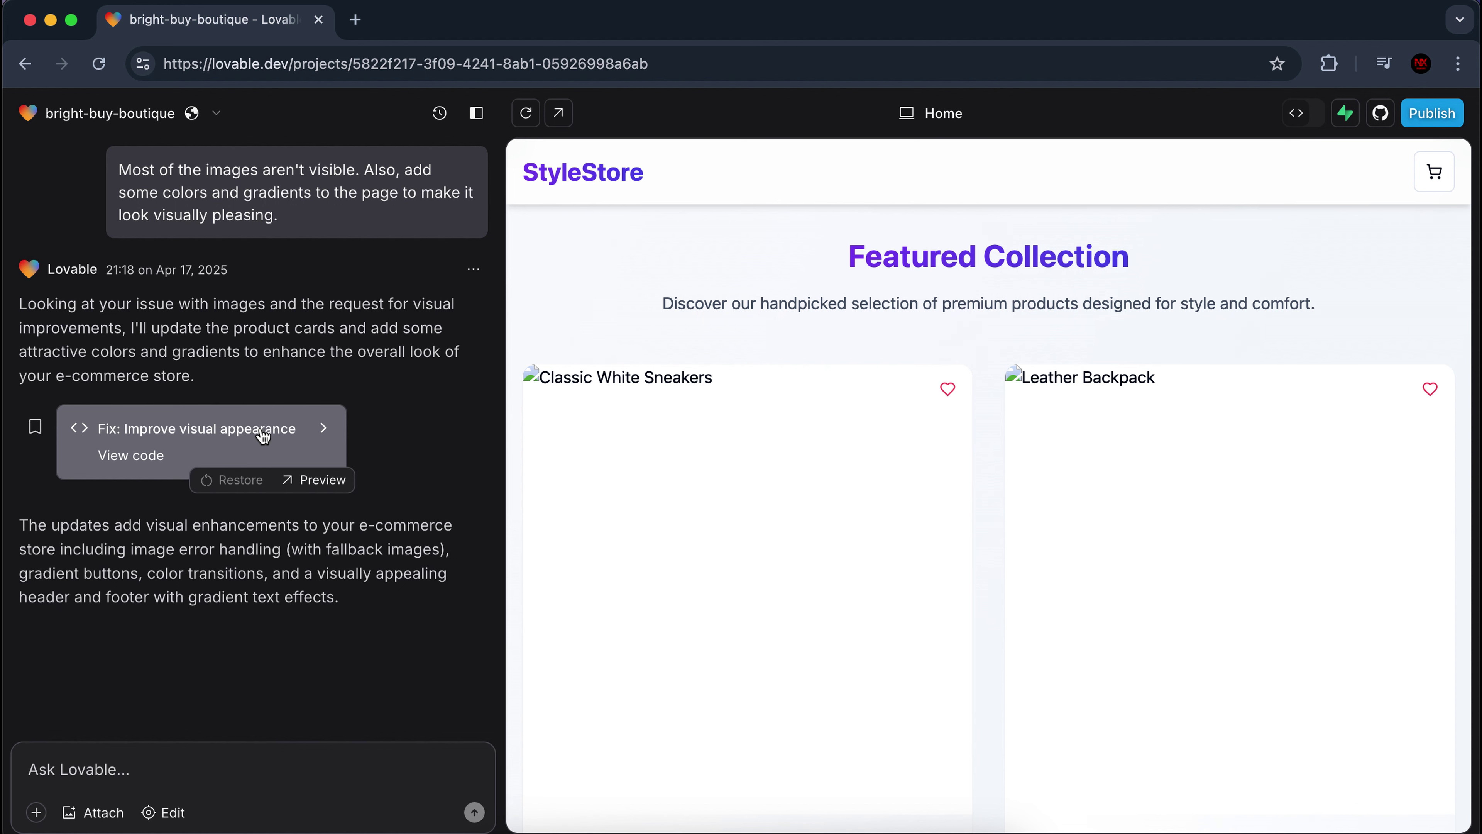
scroll(684, 469, "down", 10)
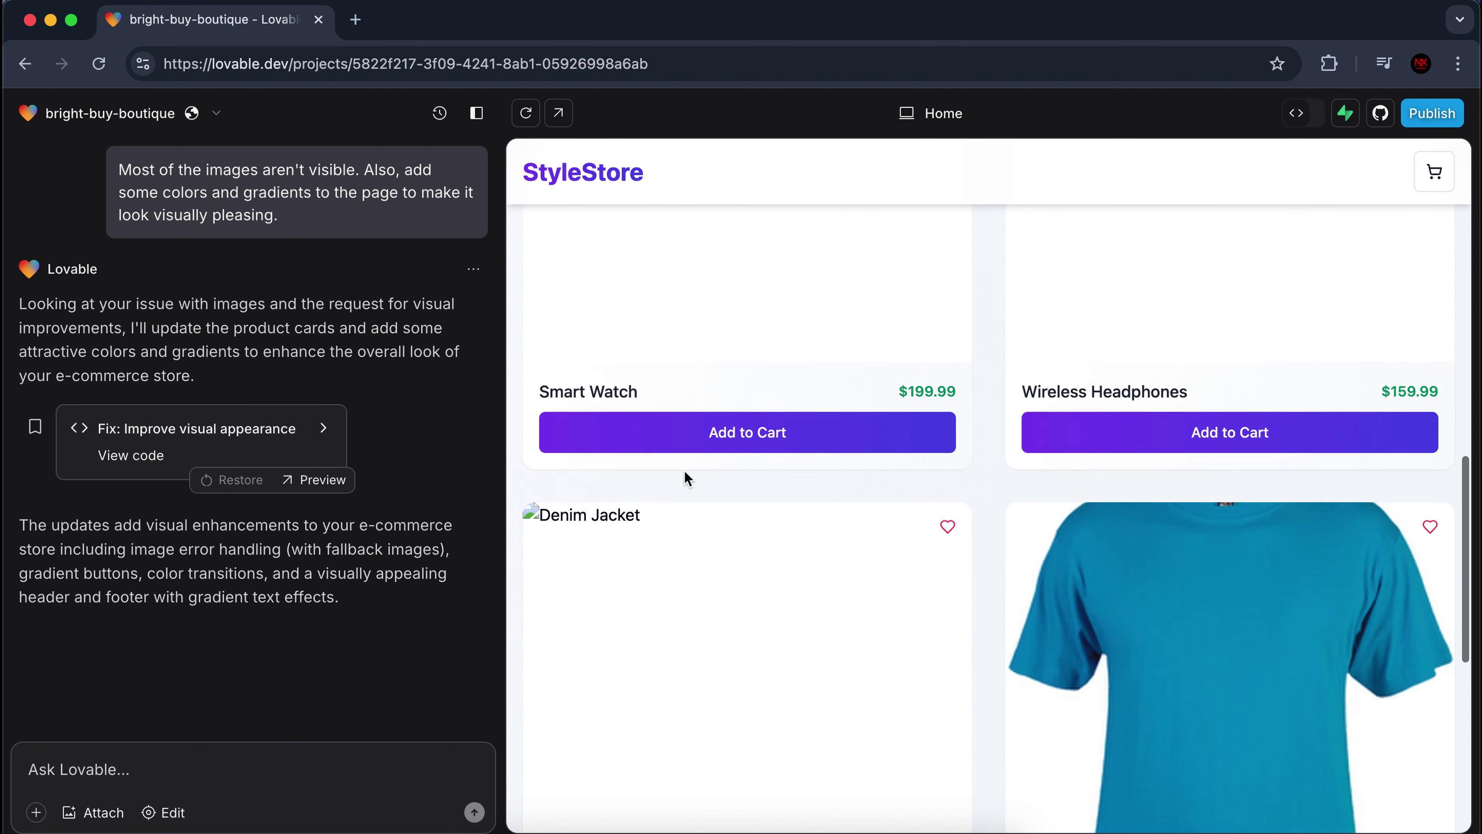
scroll(684, 473, "down", 5)
scroll(684, 473, "up", 10)
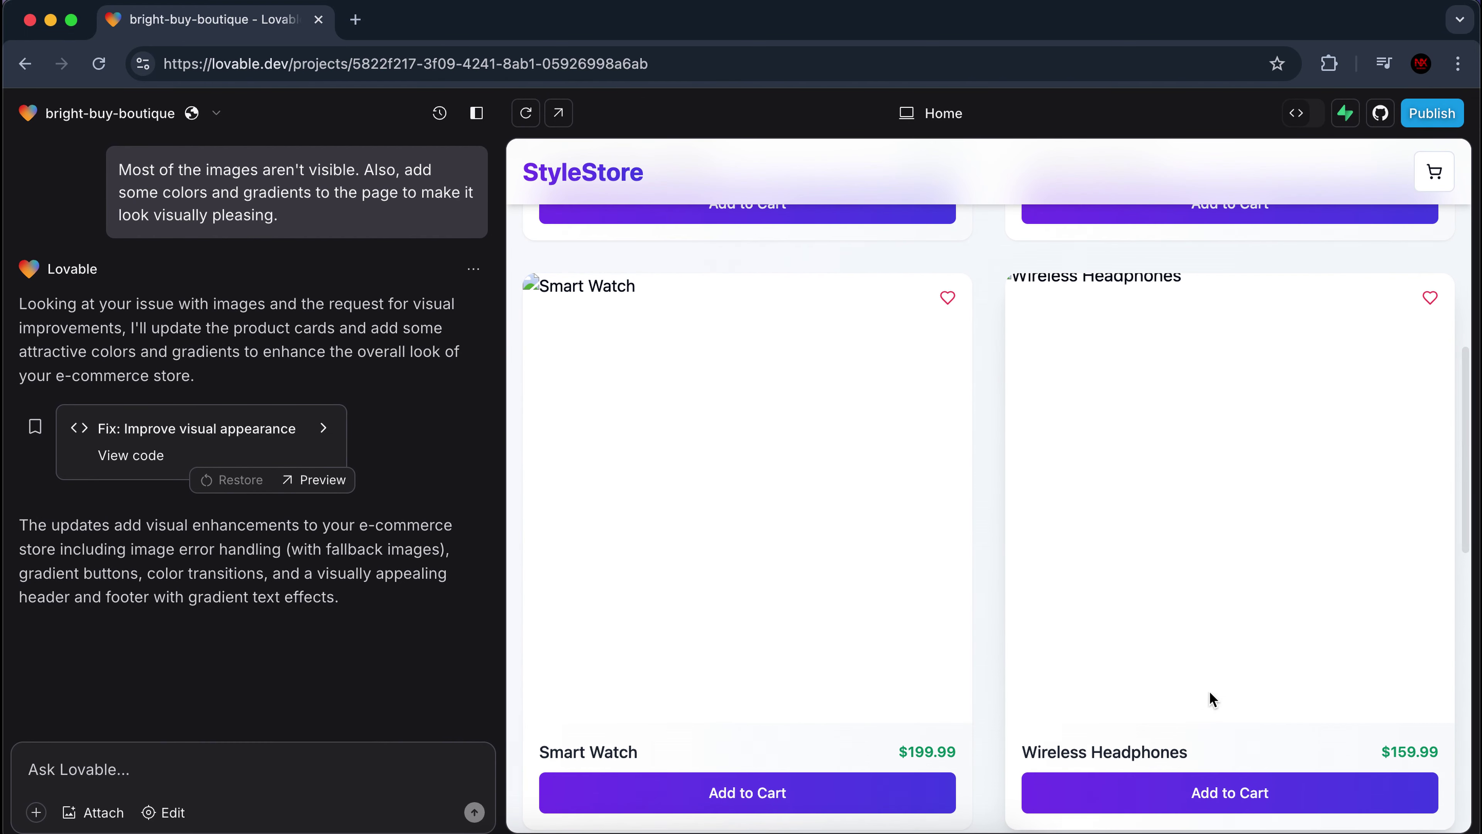
scroll(1109, 606, "down", 5)
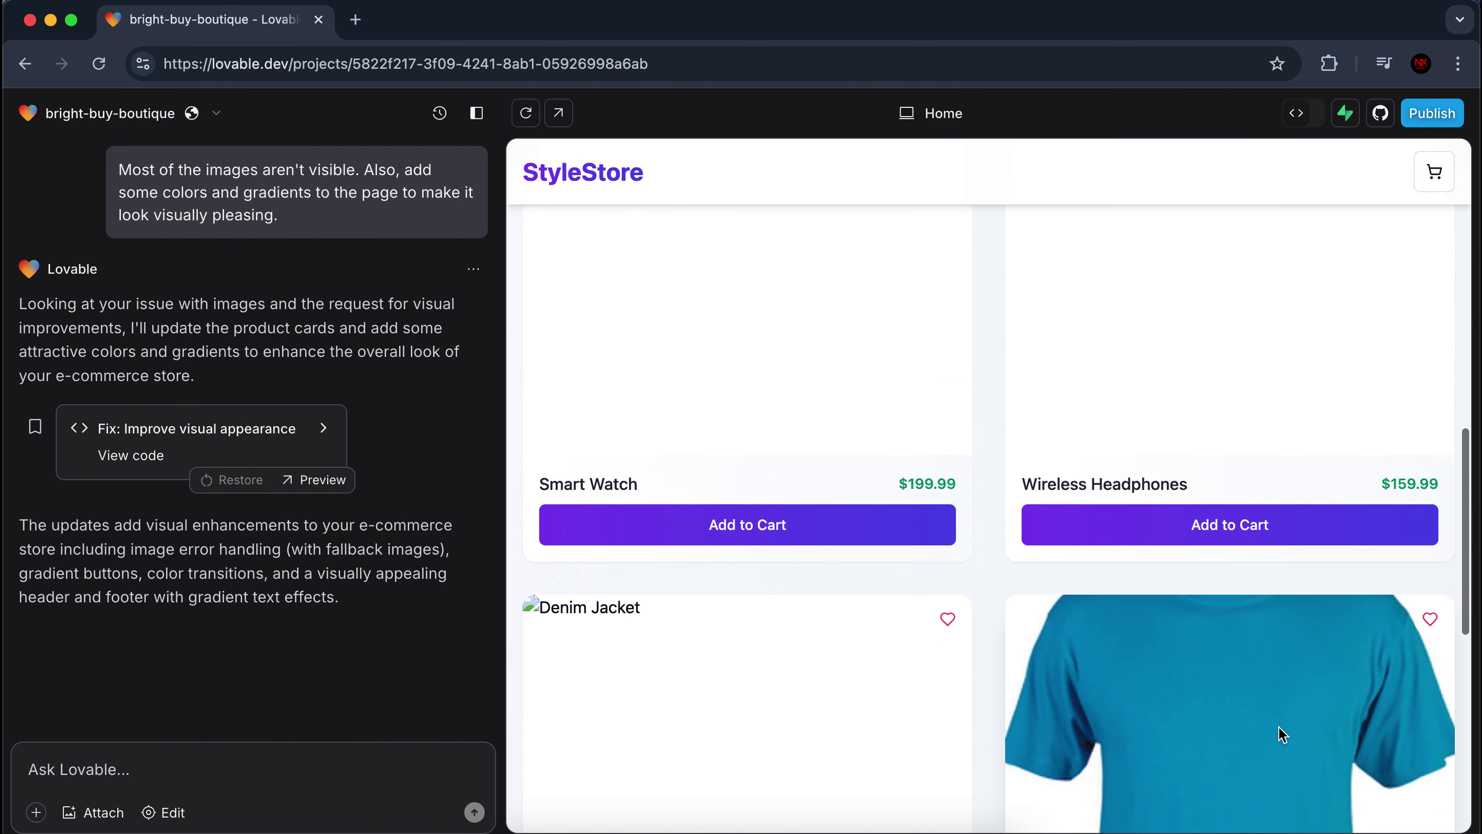
scroll(1281, 734, "down", 7)
scroll(620, 435, "up", 15)
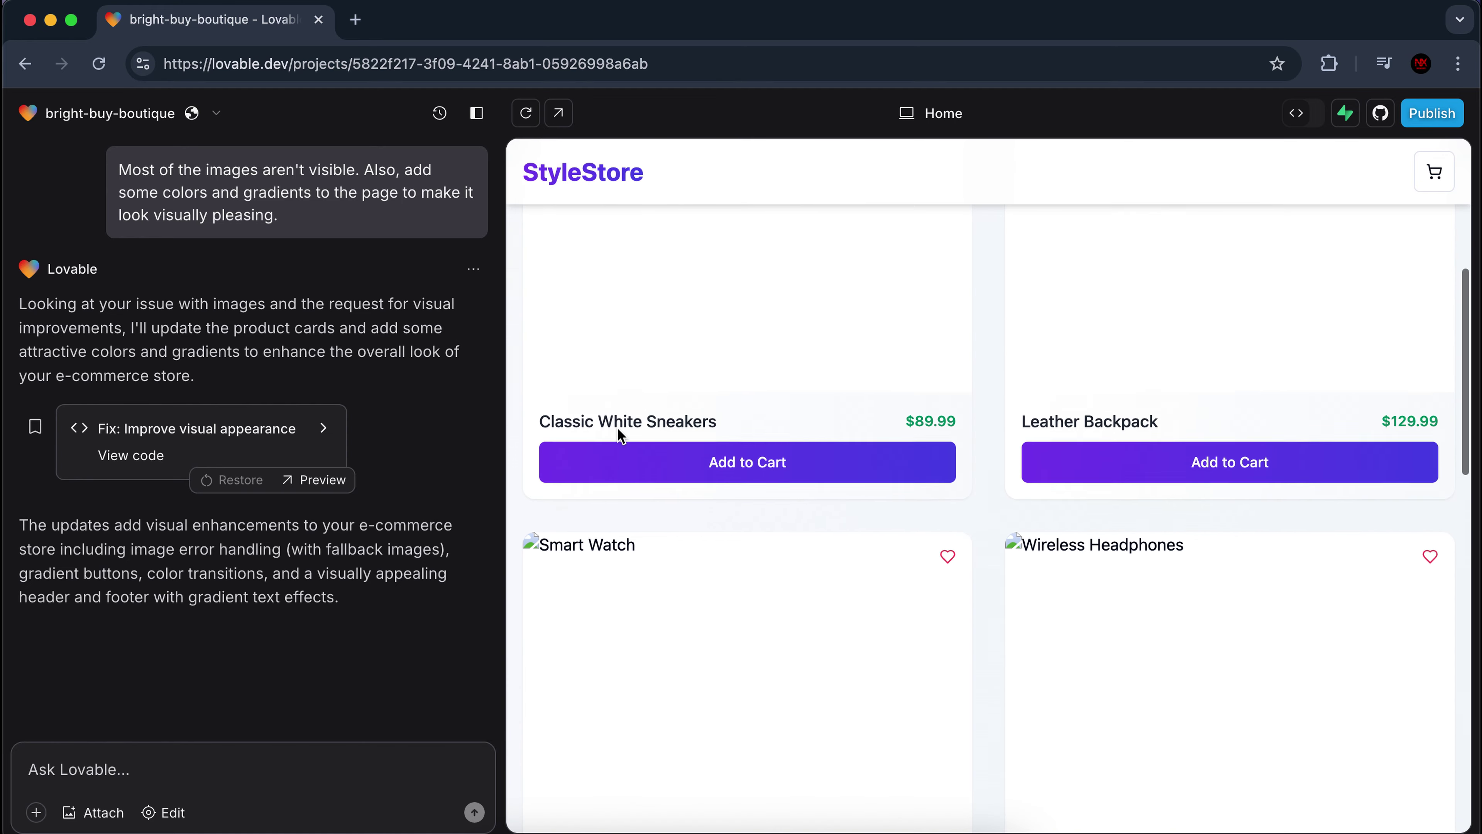
scroll(620, 435, "up", 5)
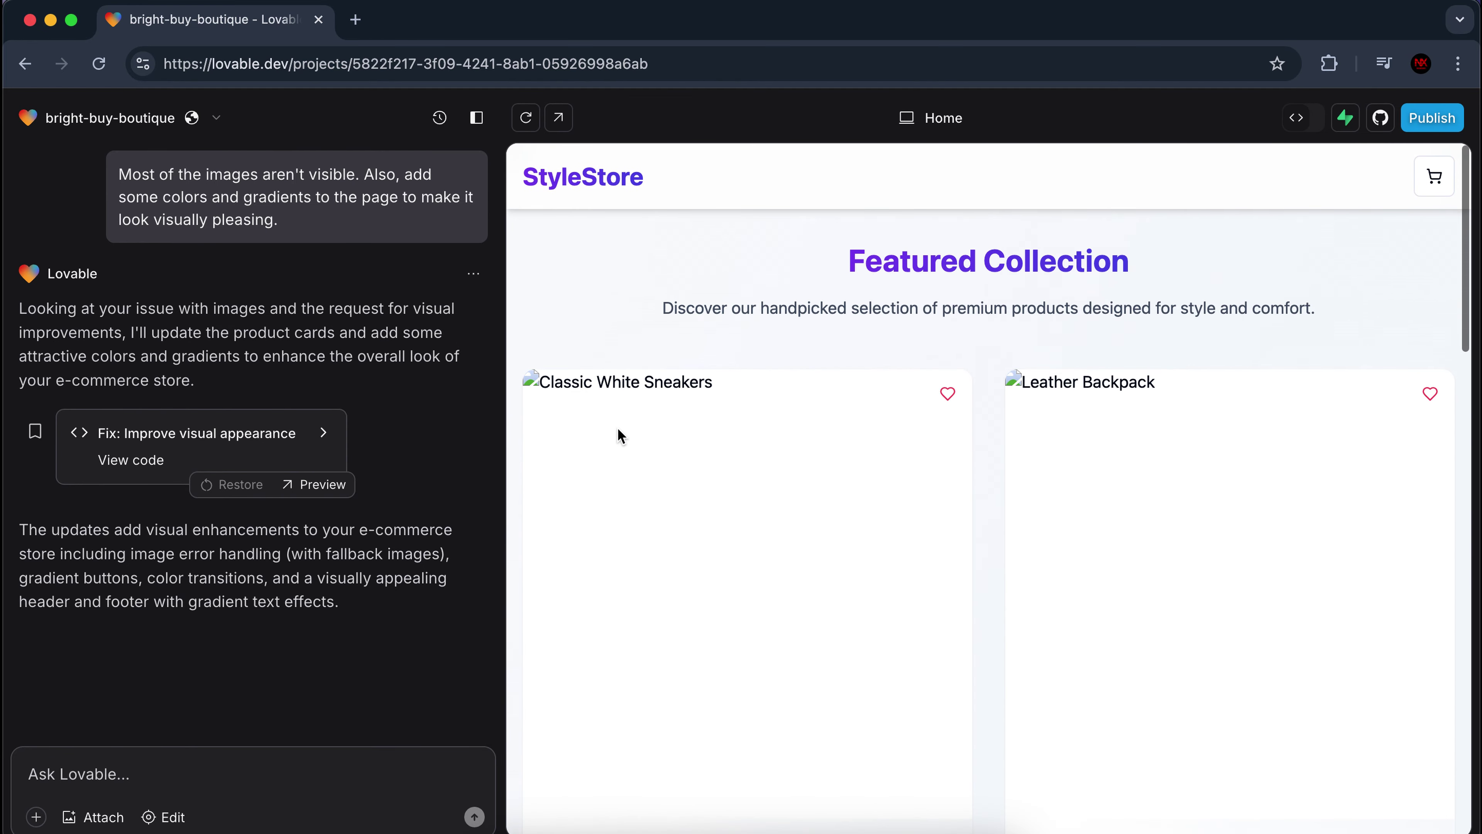
Send the prompt "Still, only 1 image is visible. THe others are not. Fix it by fetching the images another way".
left_click(246, 775)
type("Still, o")
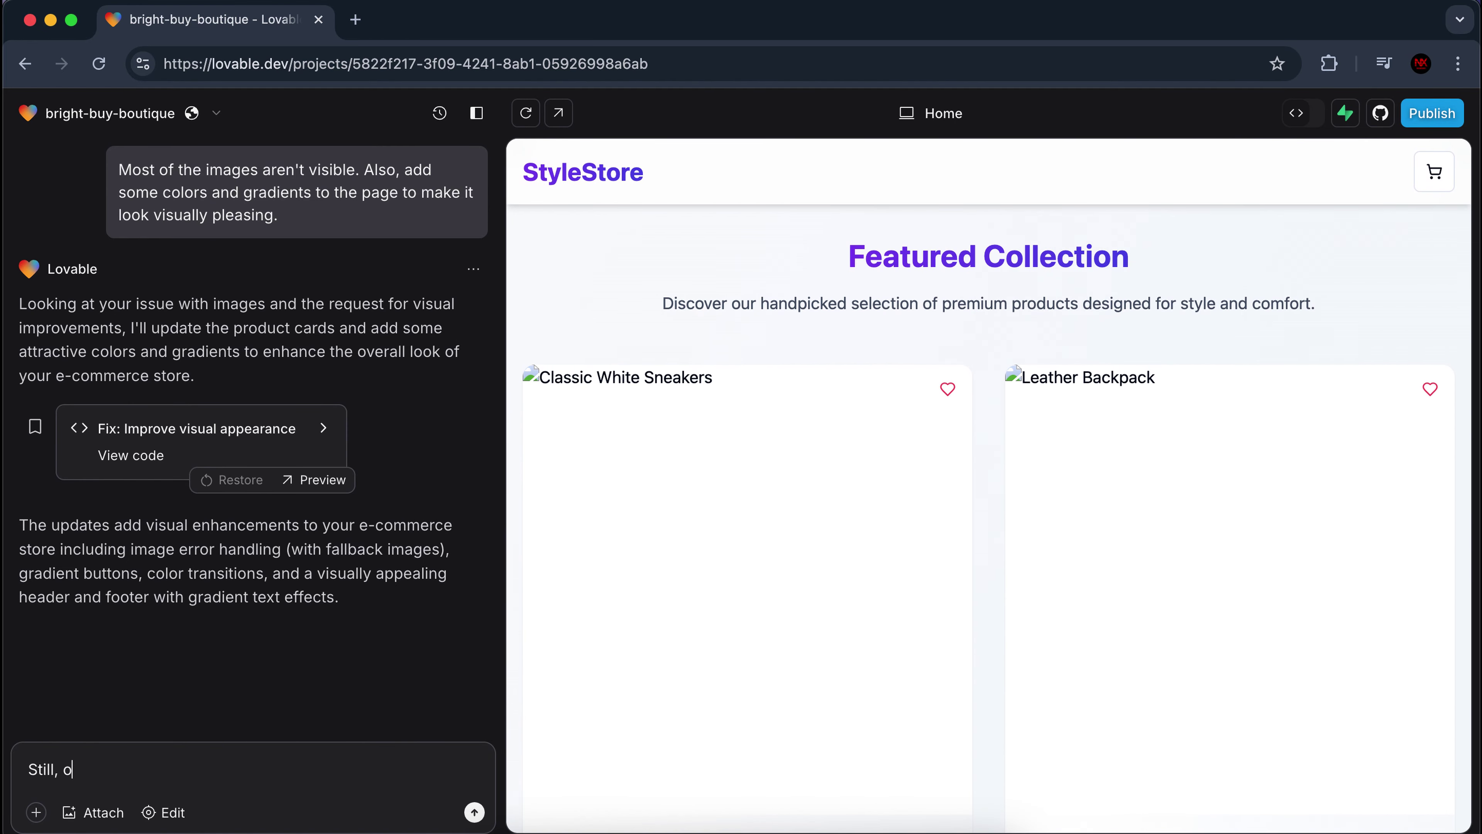
type("nly 1 image is visible. THe others are not. Fix it by")
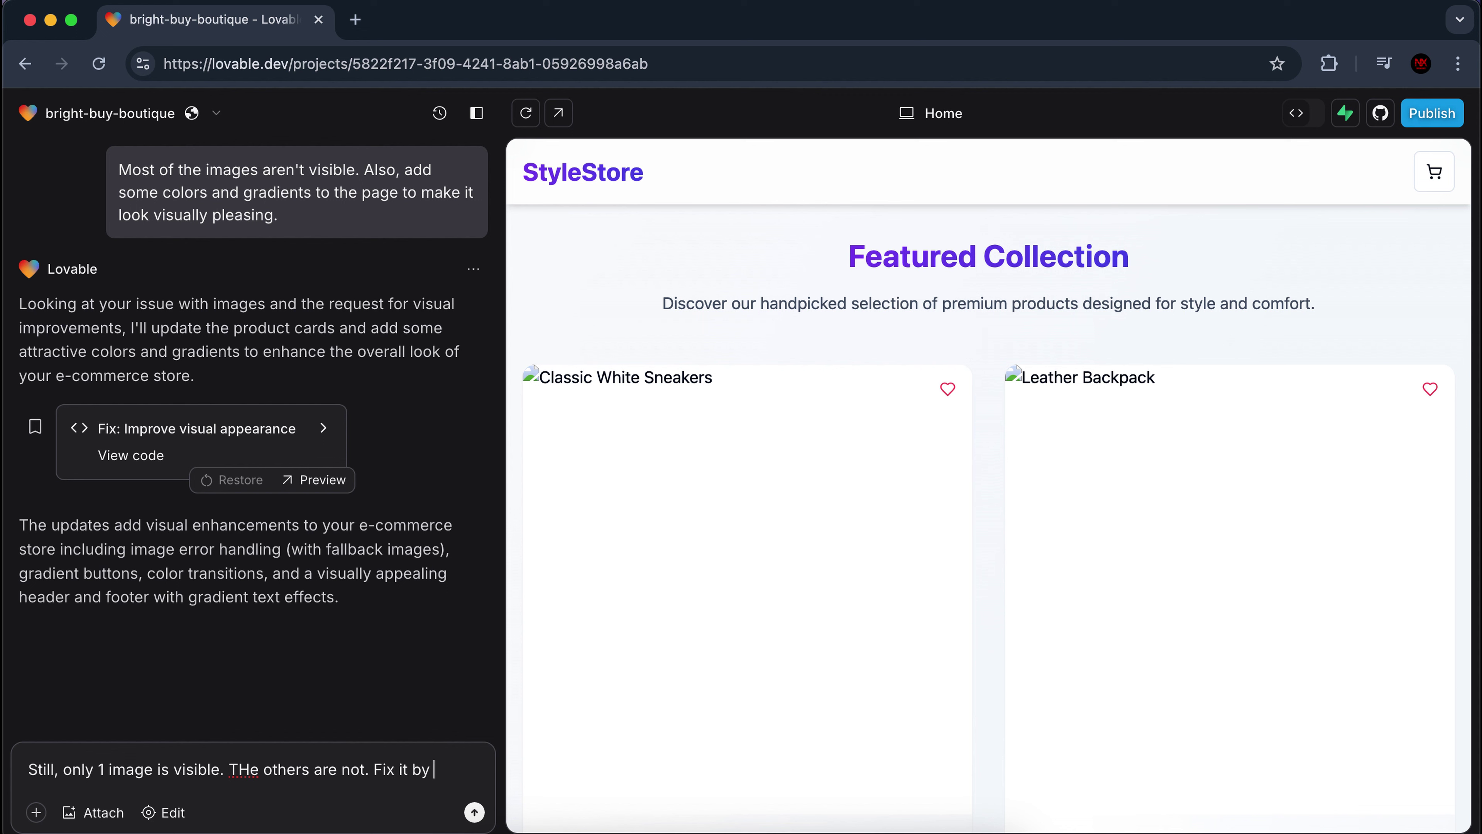
type("fetching the images")
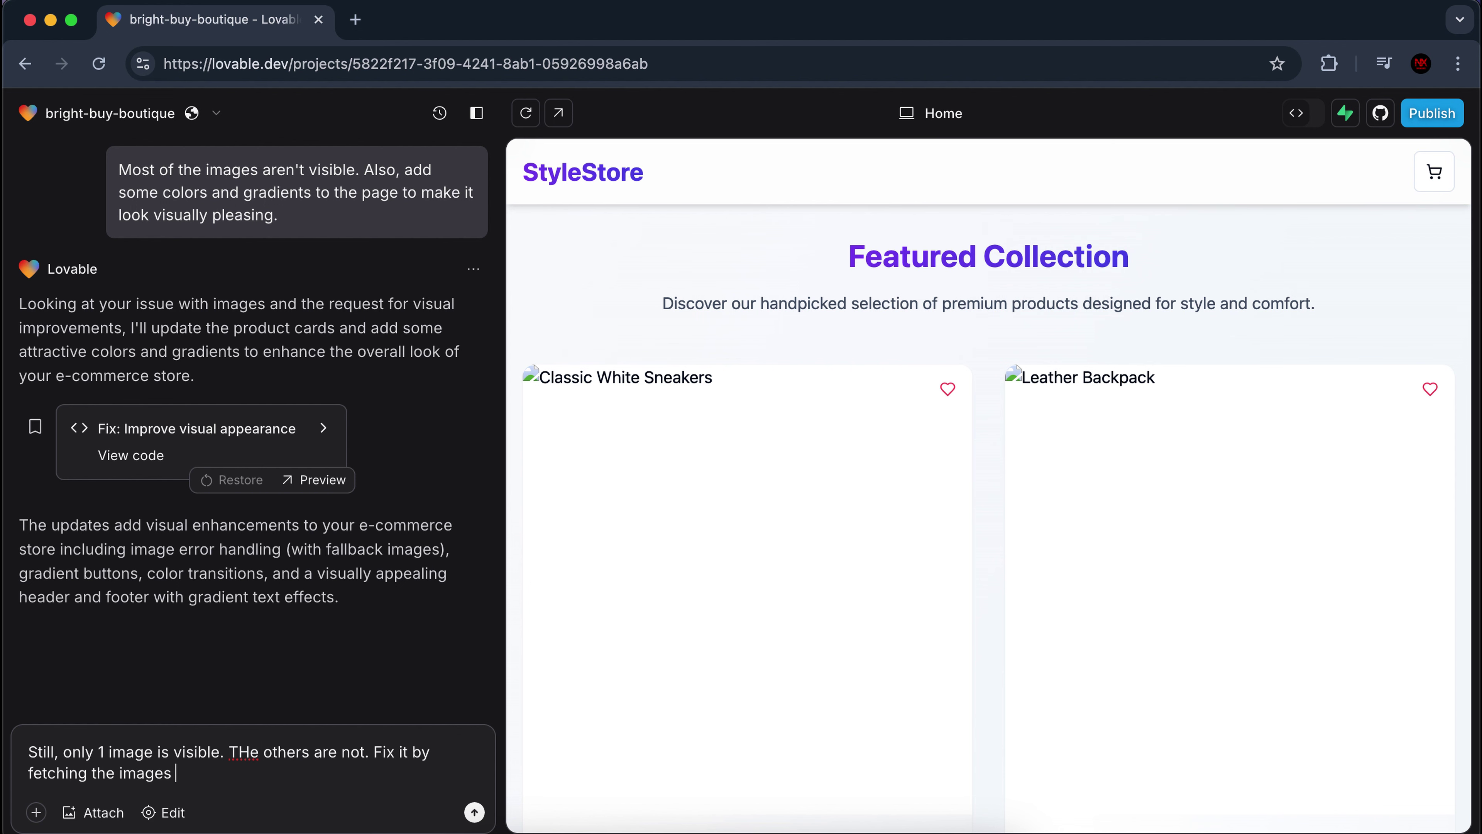
type("y")
key("Return")
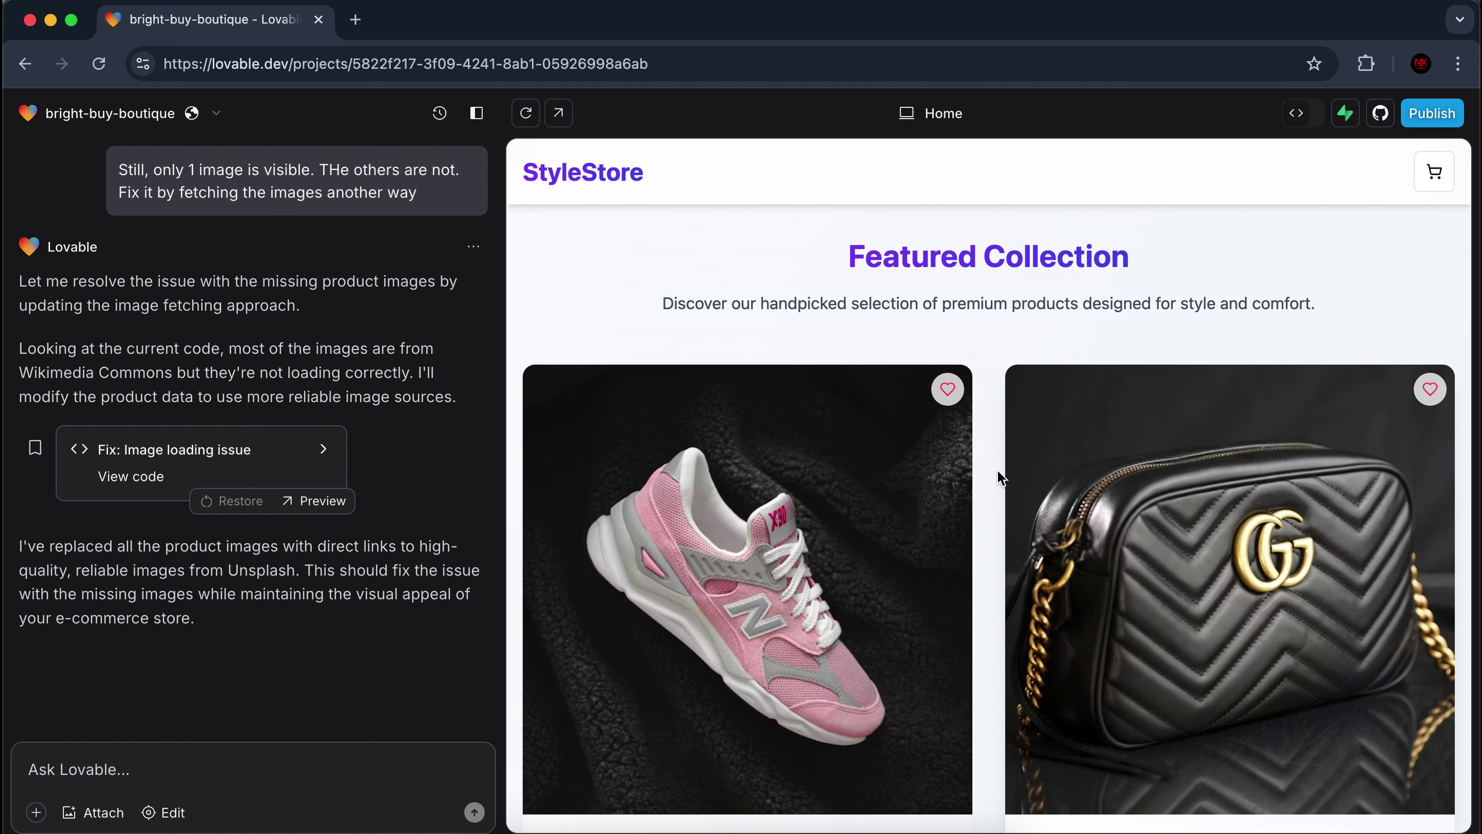
Check the image on every product card in the updated store preview, down to the footer.
scroll(1139, 467, "down", 3)
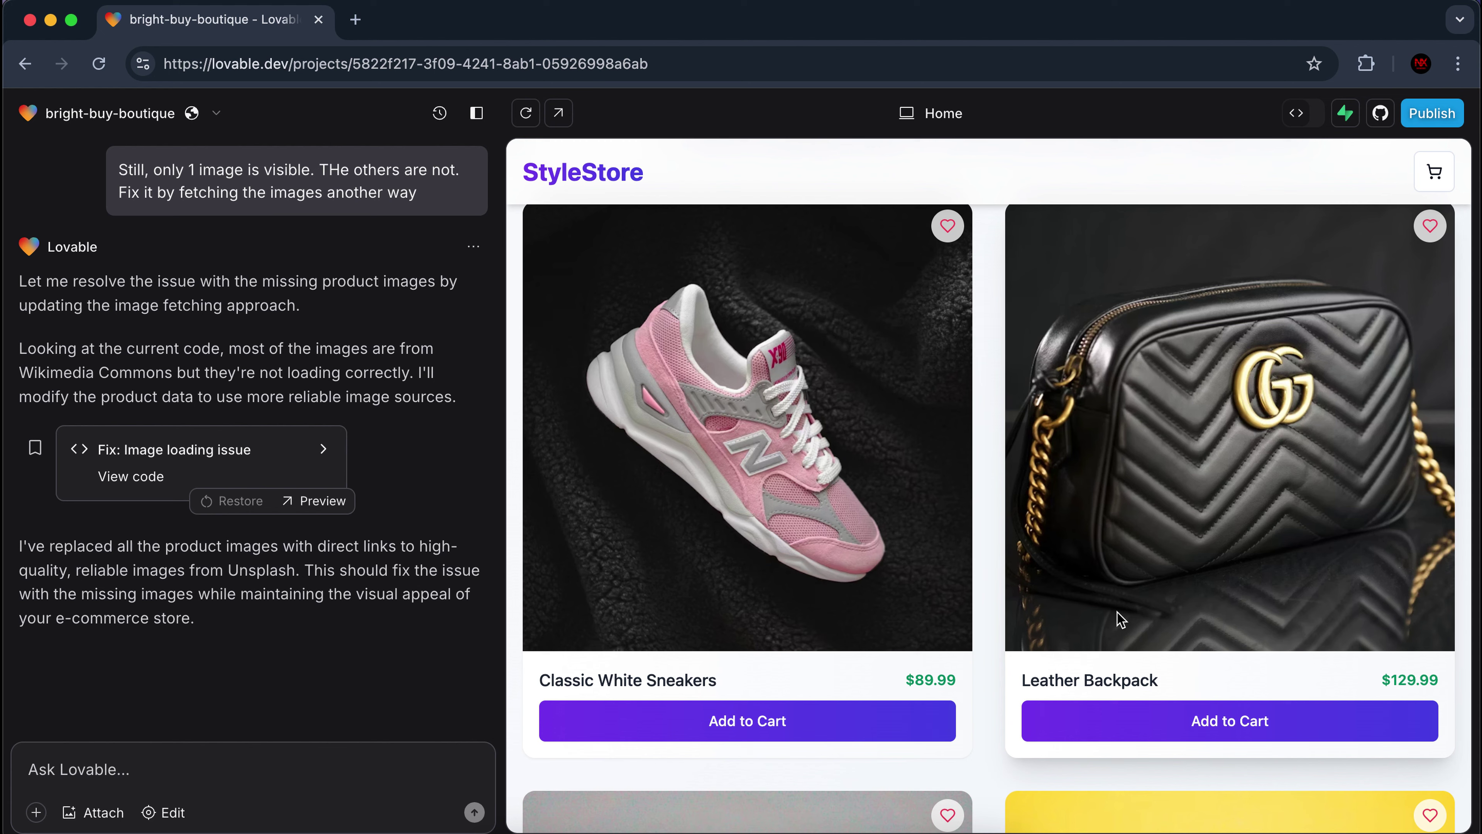
scroll(736, 670, "down", 1)
scroll(736, 672, "down", 9)
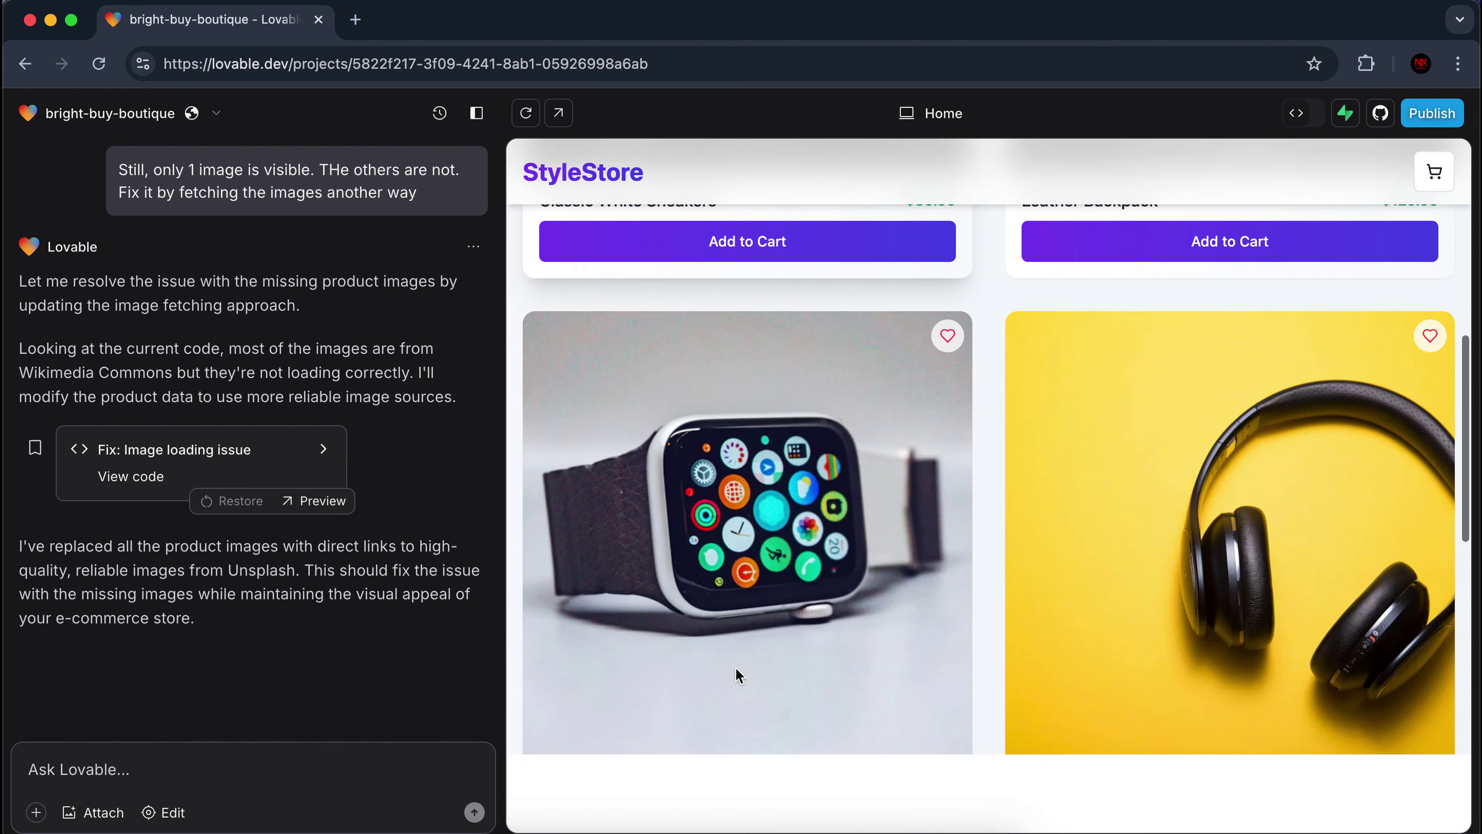
scroll(1198, 650, "down", 10)
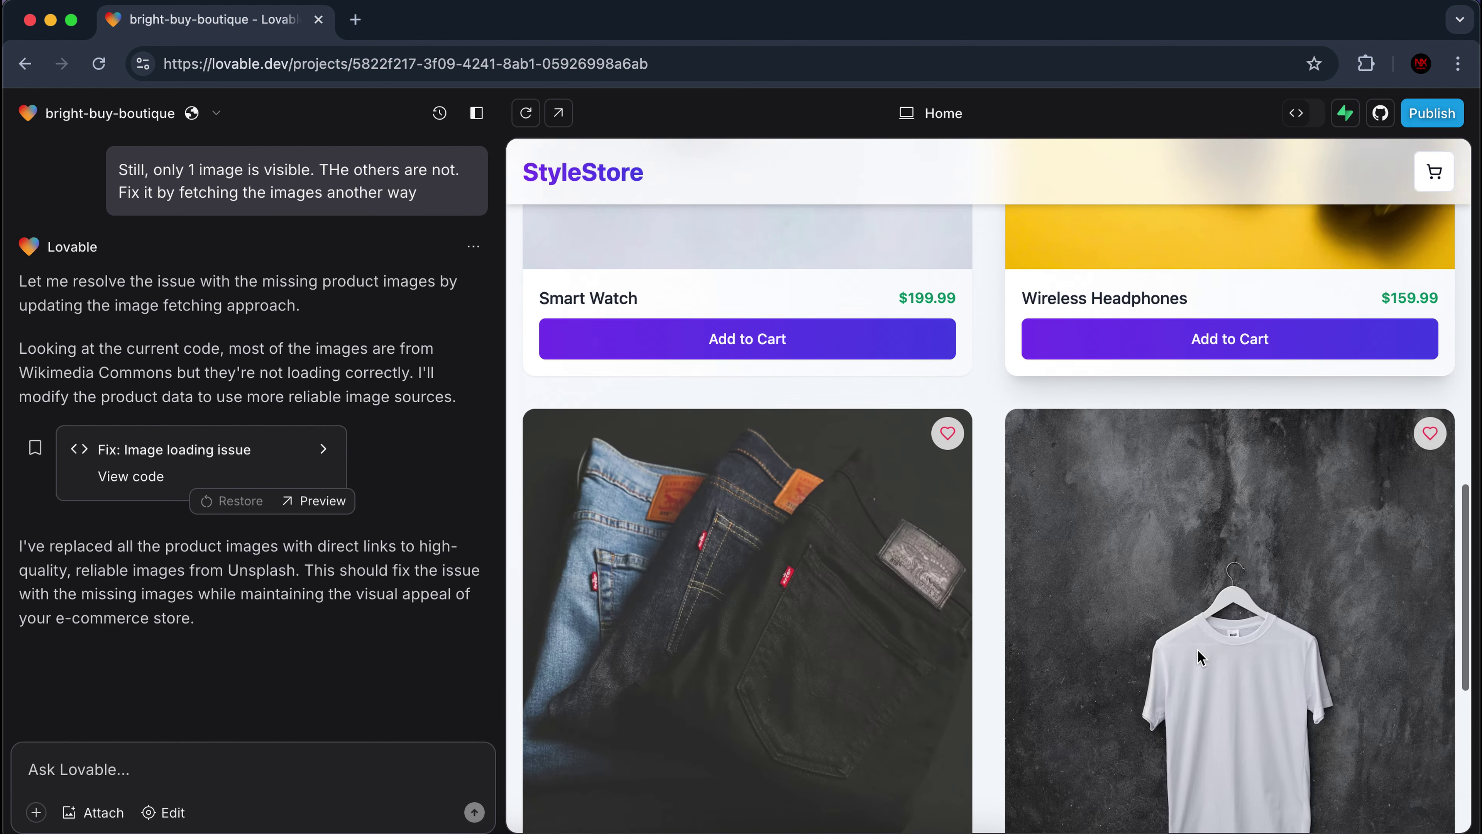
scroll(1198, 650, "down", 4)
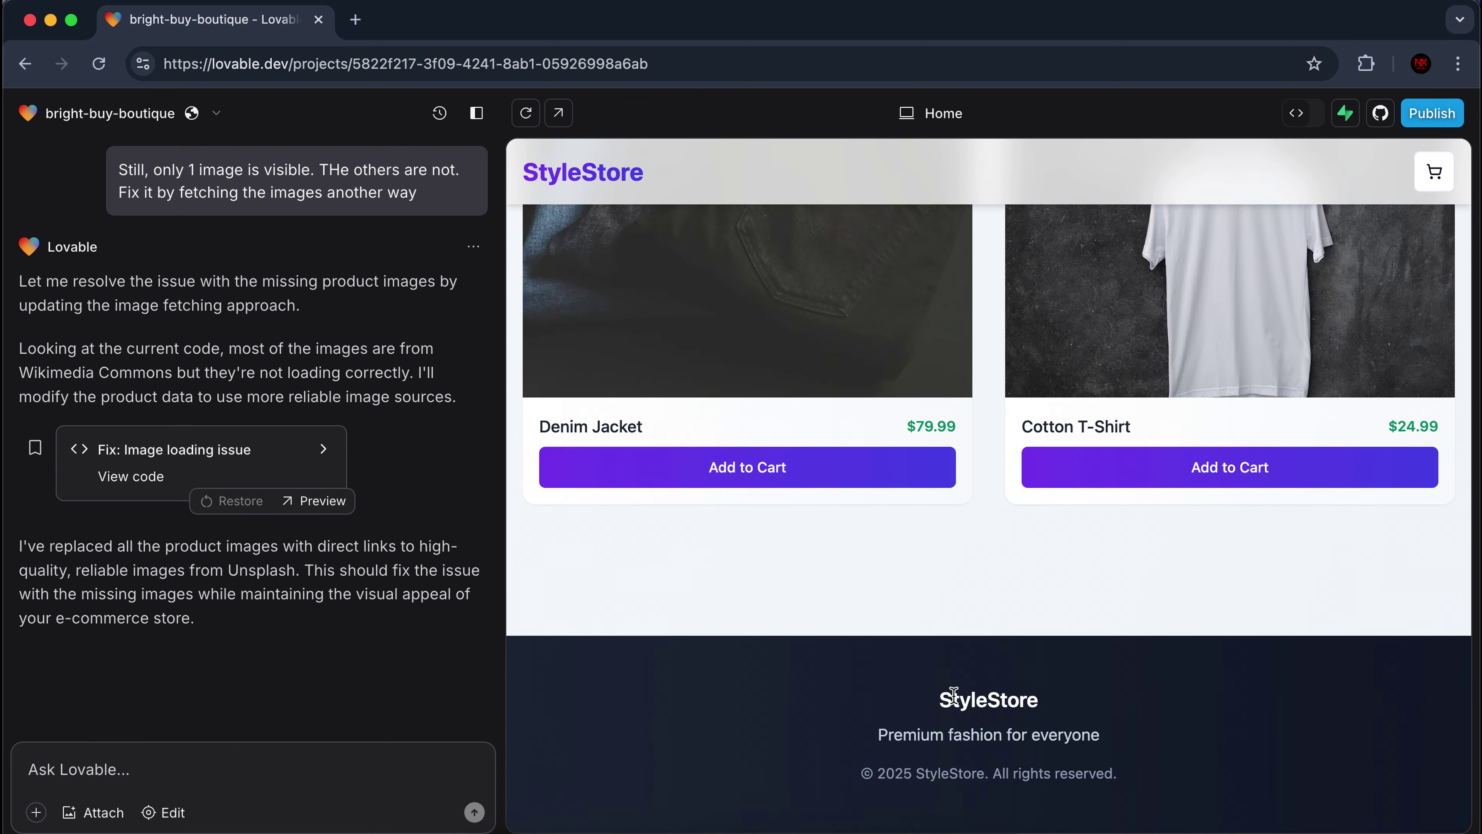
scroll(1163, 572, "up", 20)
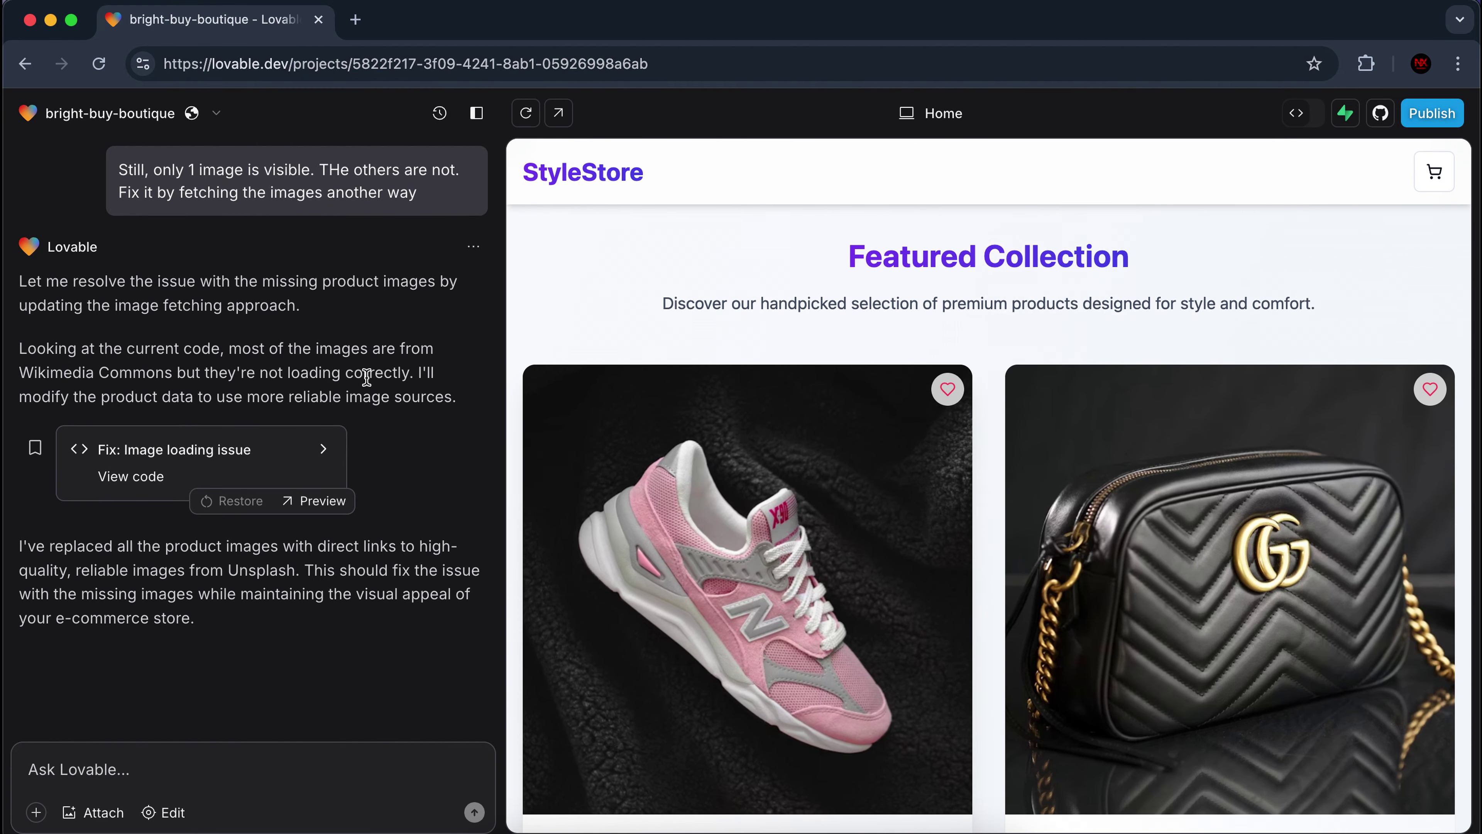
Test the store's responsive layout by widening the preview pane, checking the product grid, and narrowing the pane to less than half the window.
left_click_drag(502, 379, 226, 436)
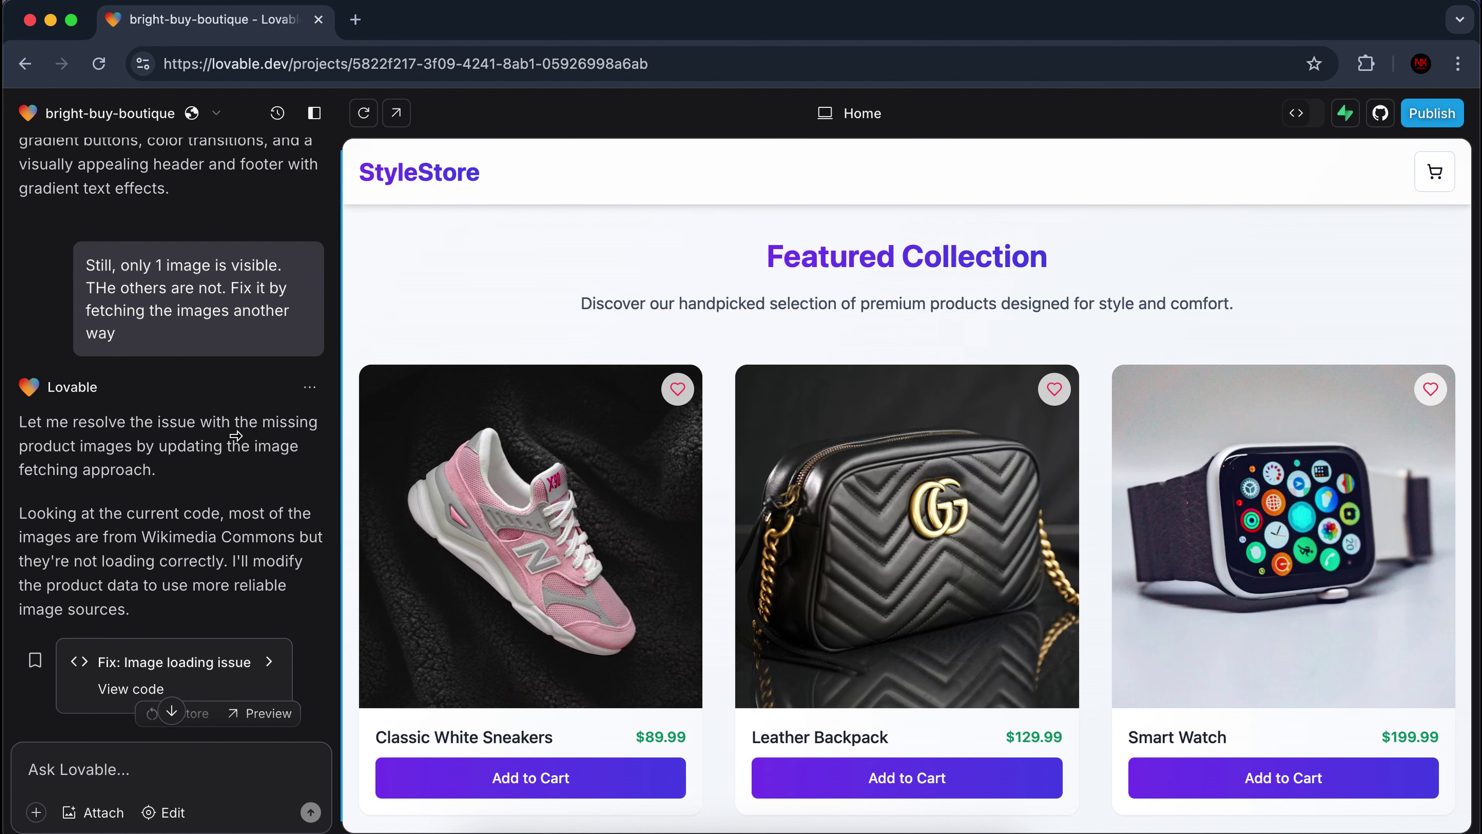
scroll(908, 473, "down", 10)
scroll(908, 473, "up", 10)
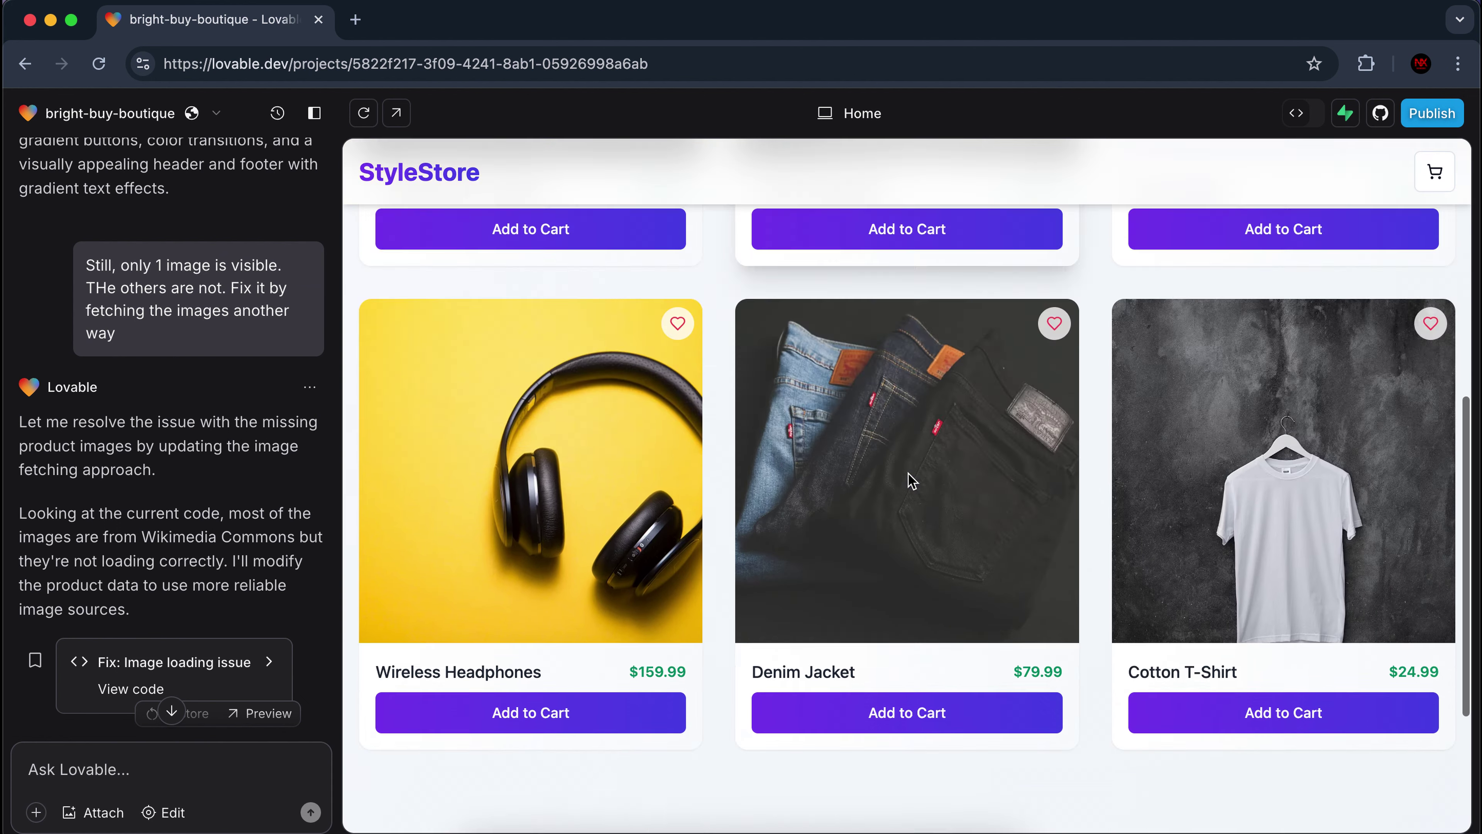
left_click_drag(340, 392, 1087, 440)
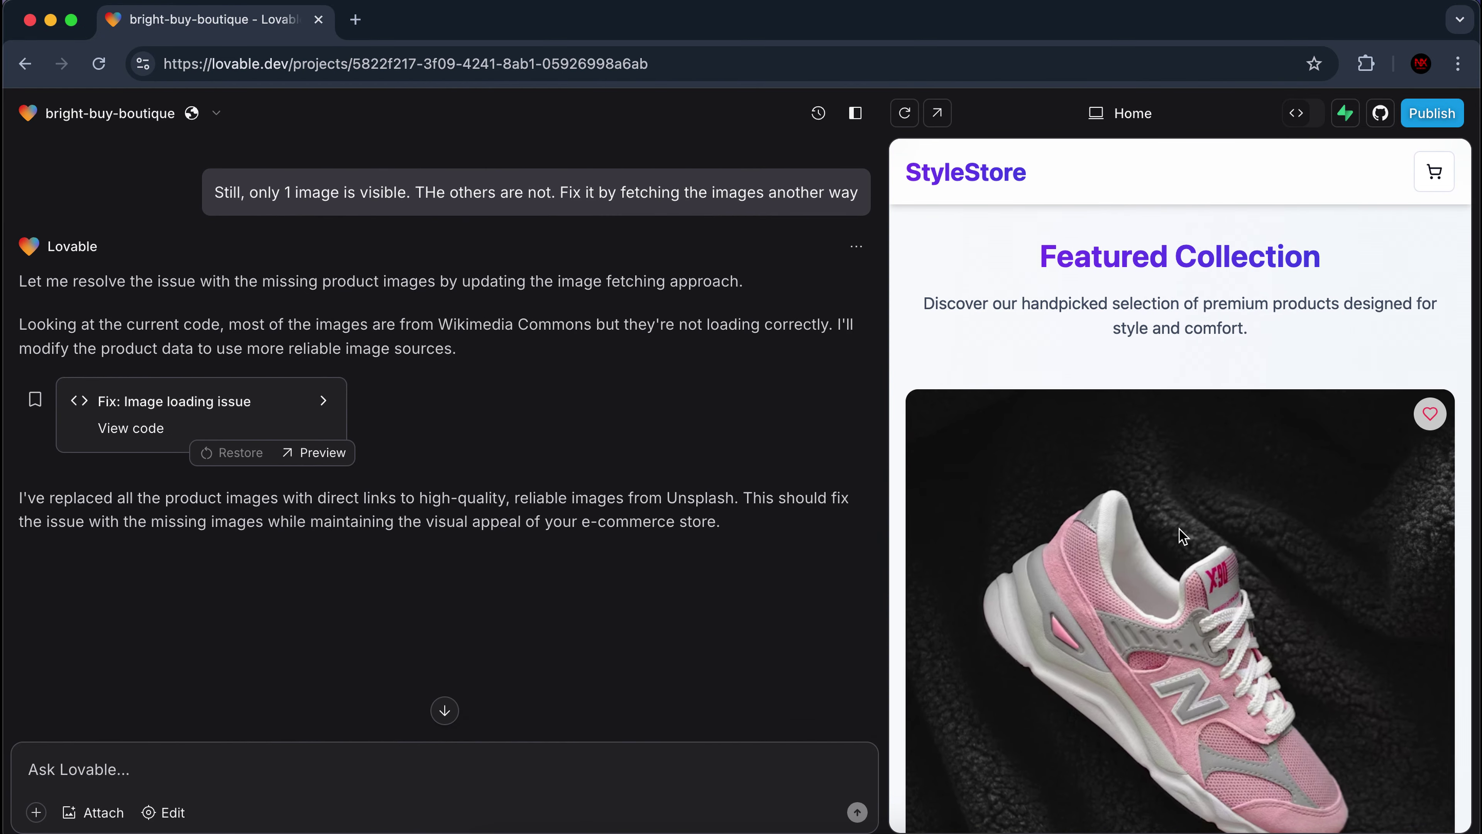
Look through the single-column product list and widen the preview pane to about two thirds of the window.
scroll(1179, 529, "down", 15)
scroll(1179, 529, "down", 15)
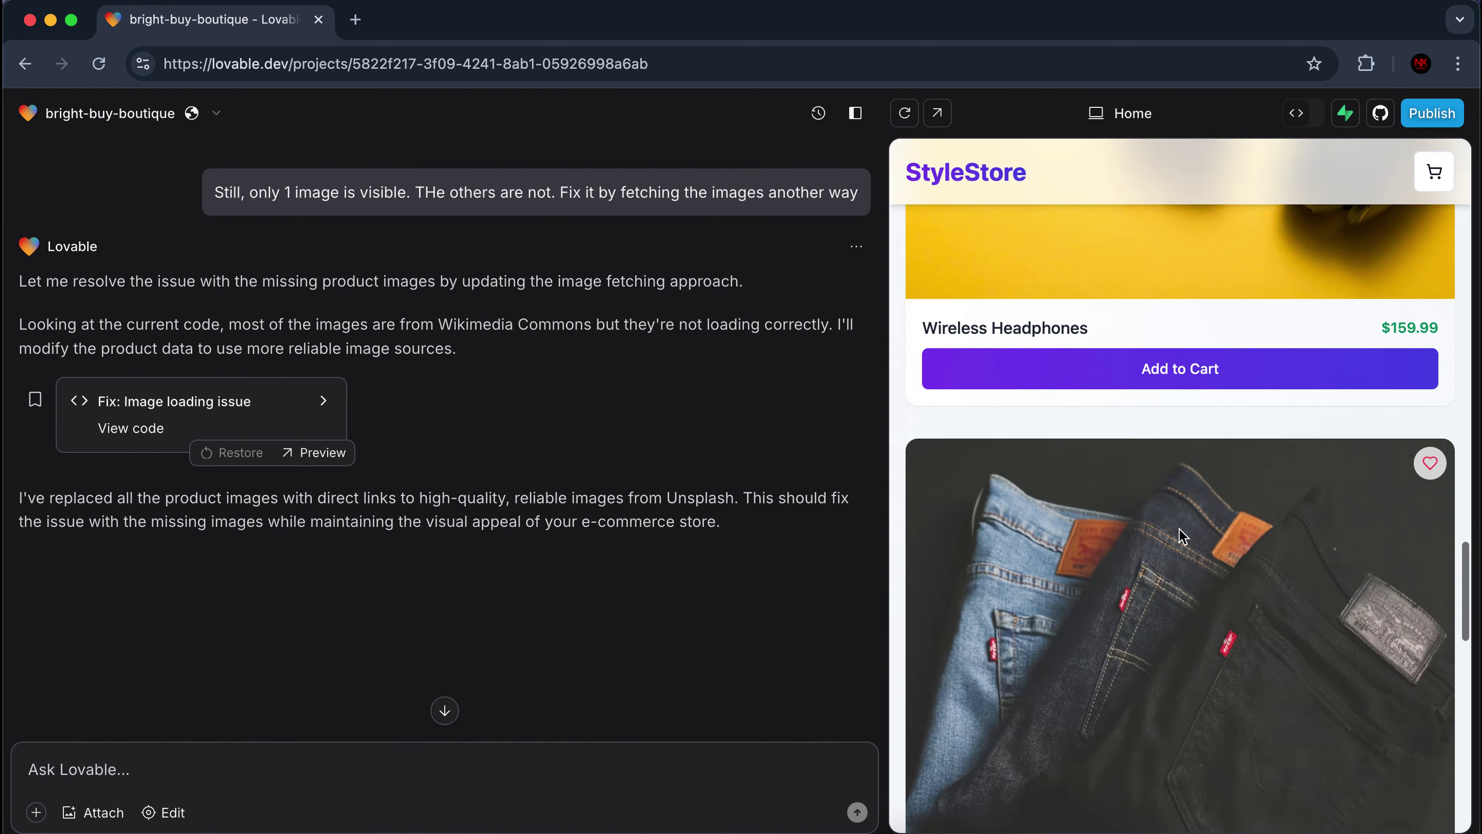
scroll(1179, 528, "up", 20)
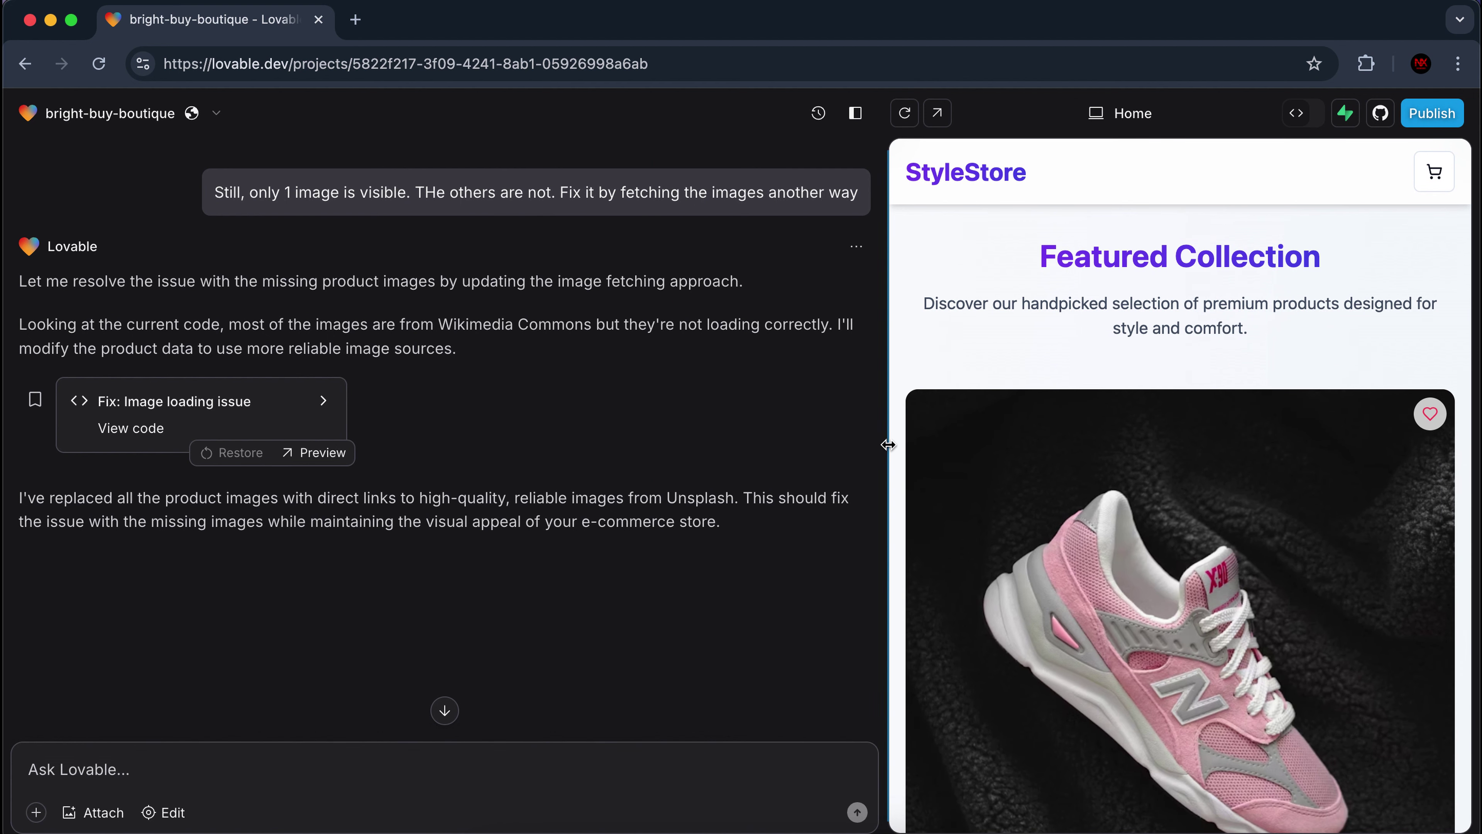
left_click_drag(887, 444, 435, 560)
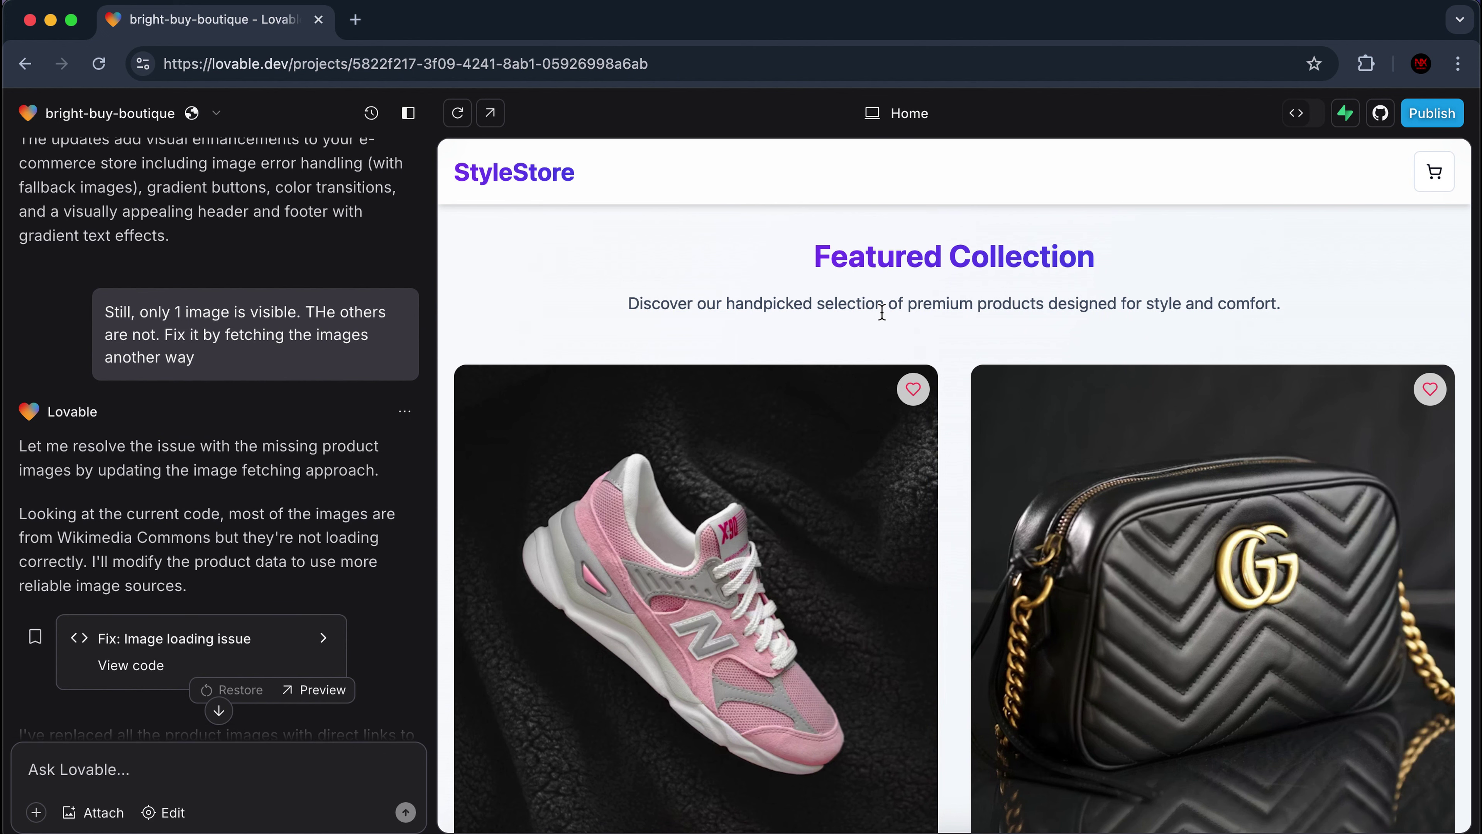
Examine the two-column product grid in the widened preview, from the Featured Collection heading to the footer.
scroll(882, 312, "down", 10)
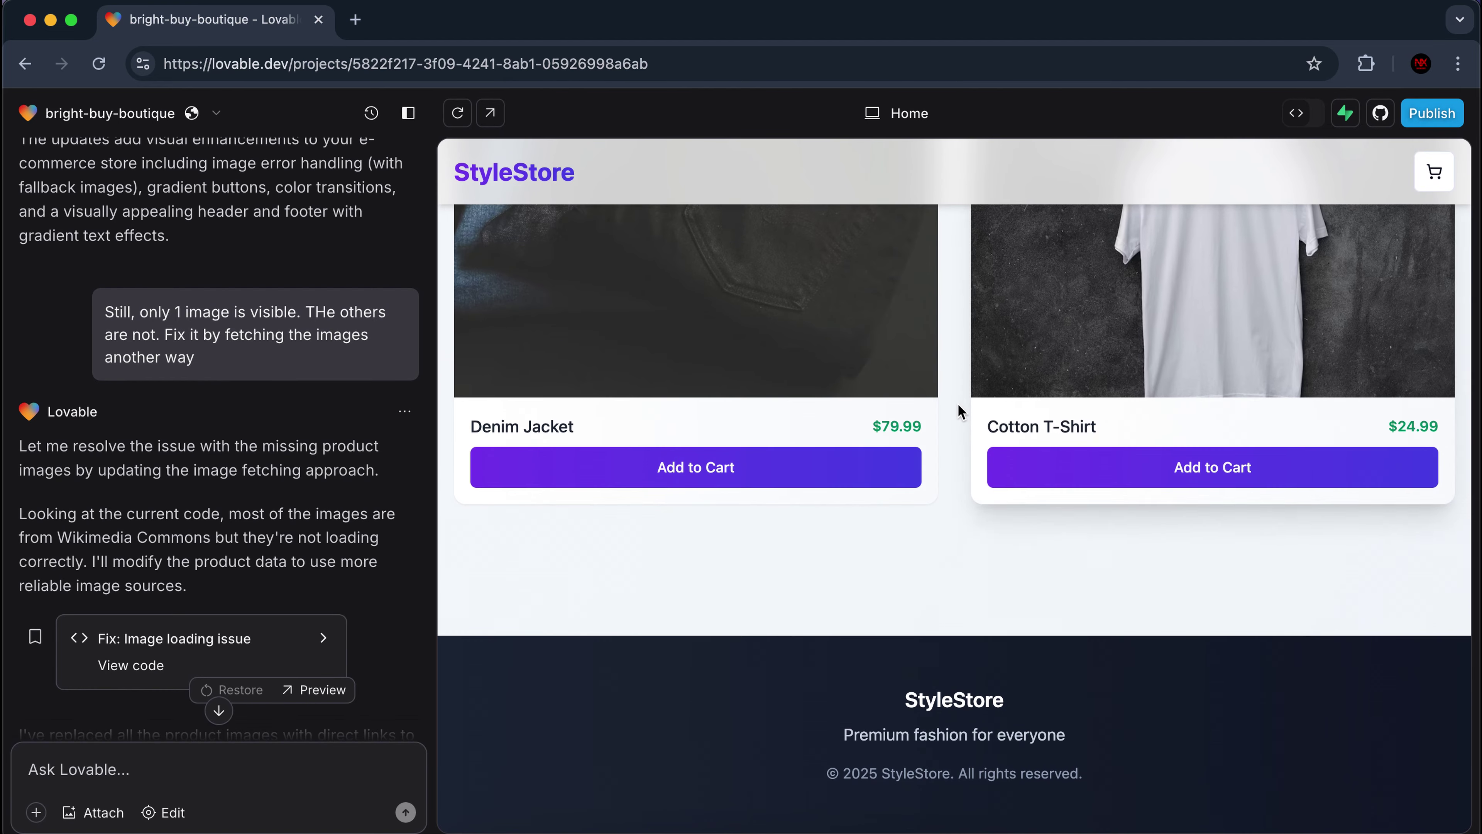
scroll(956, 403, "up", 10)
scroll(957, 404, "up", 1)
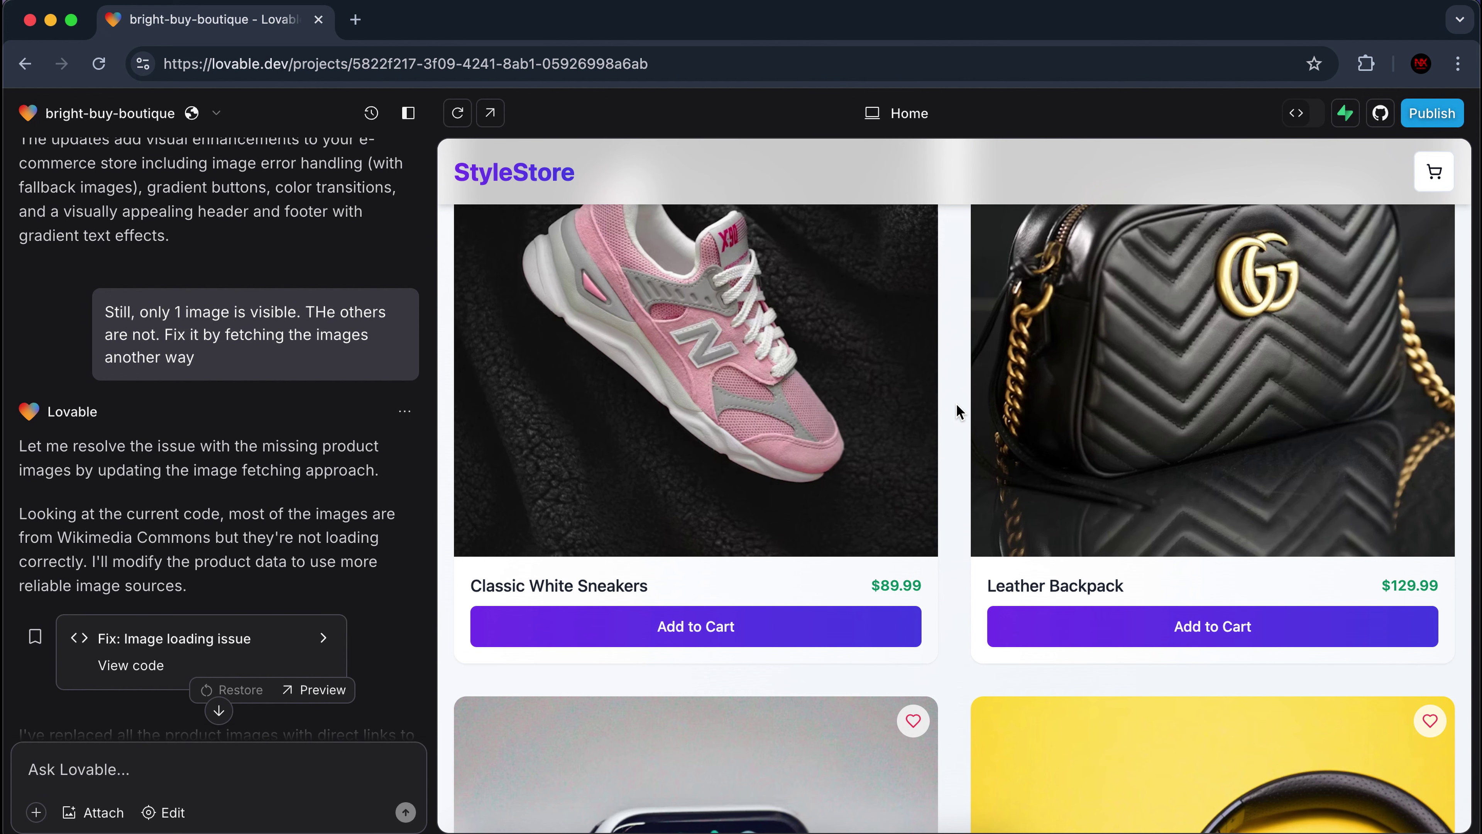
scroll(956, 404, "down", 6)
scroll(957, 403, "down", 10)
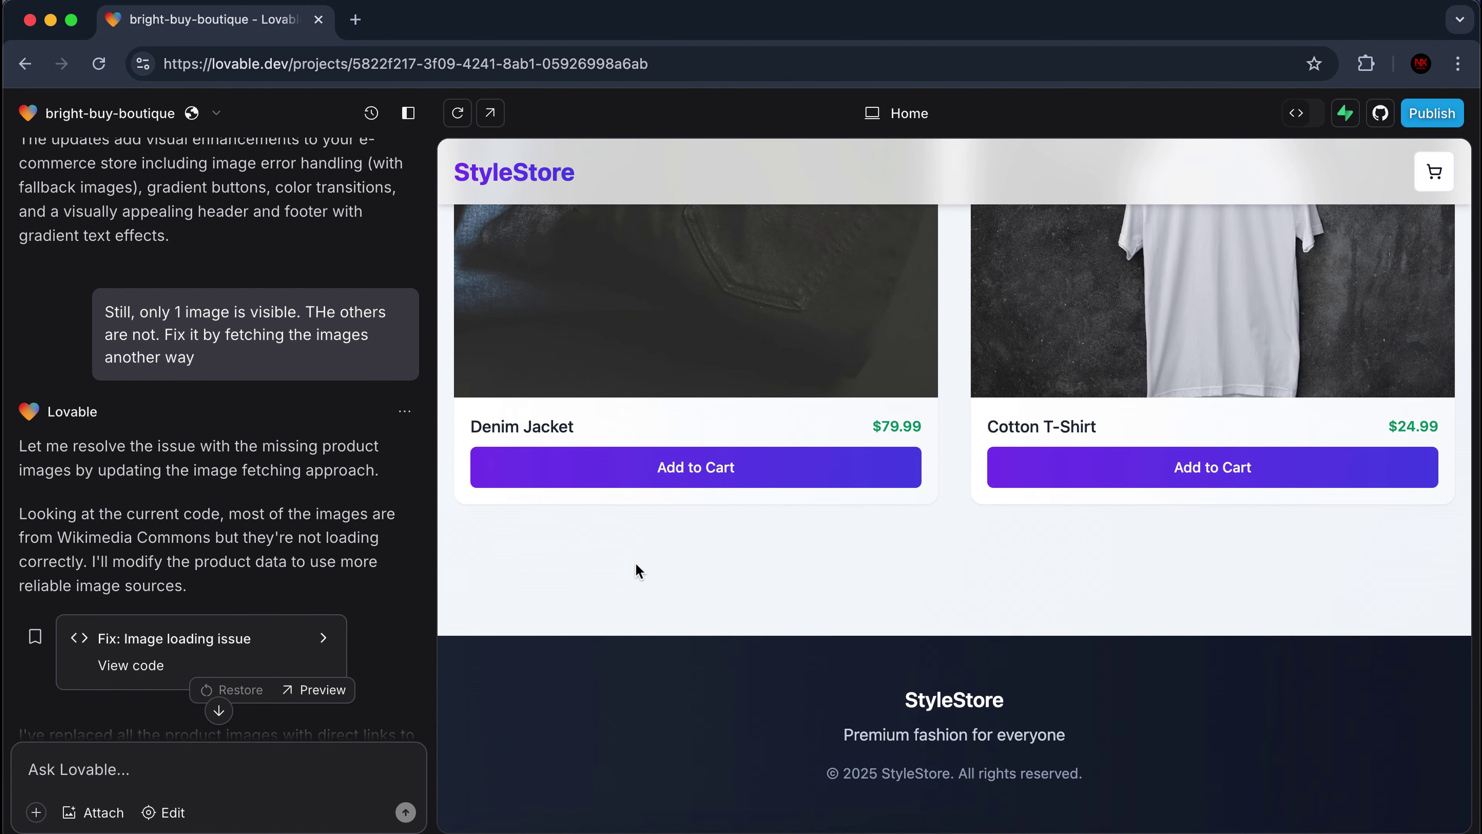
scroll(636, 562, "up", 15)
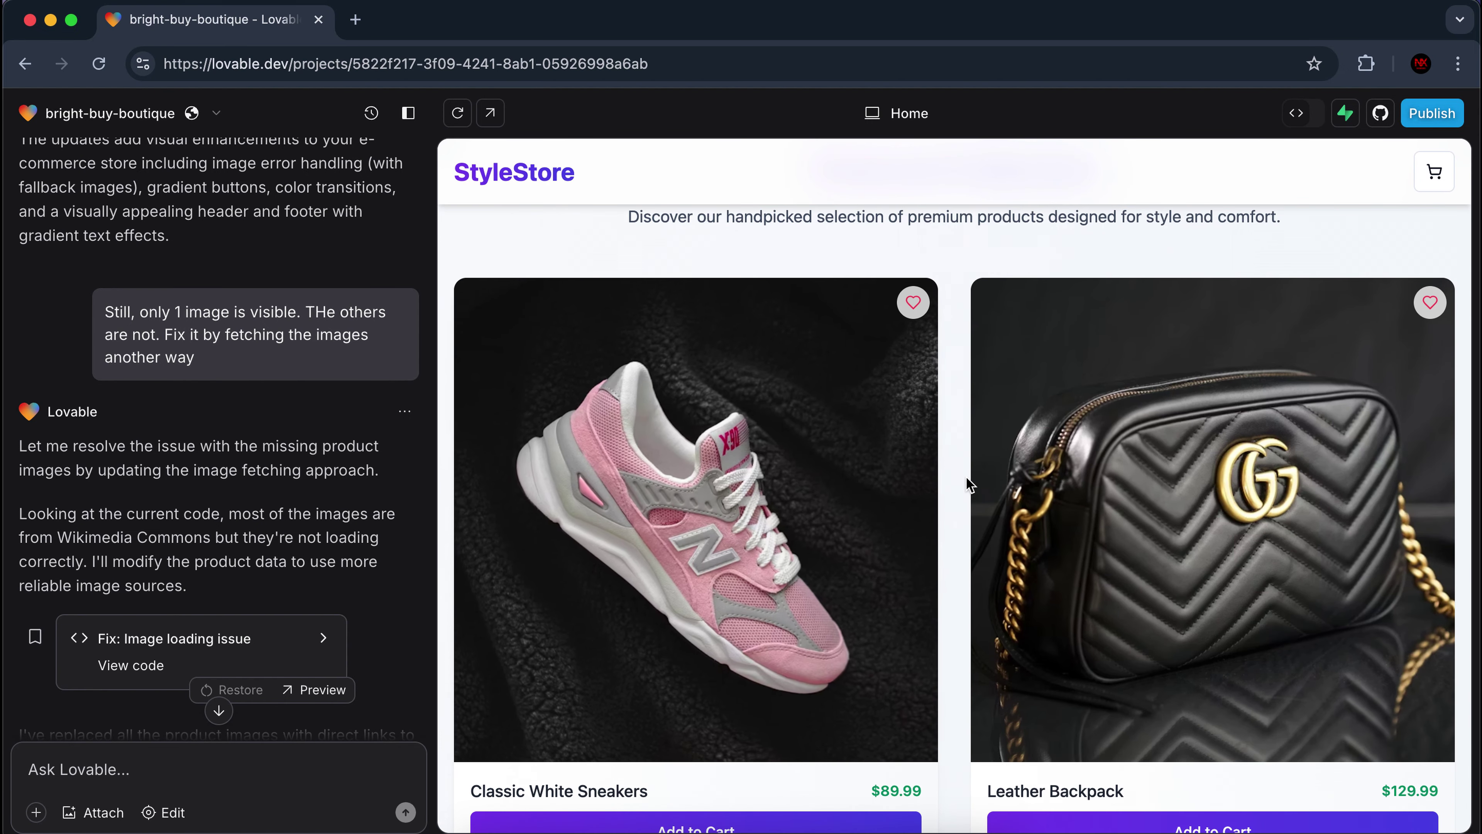
scroll(1003, 262, "up", 1)
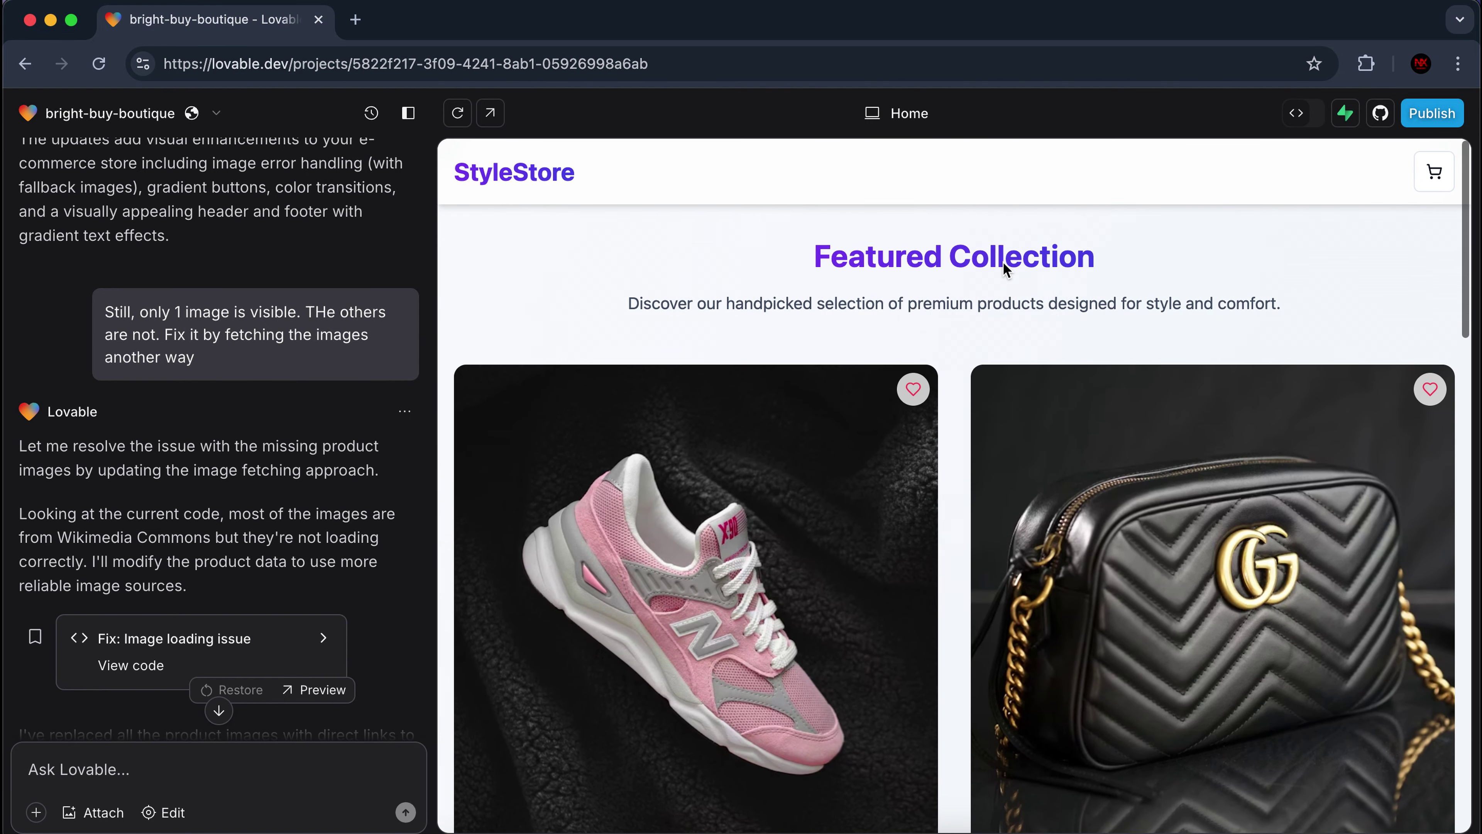
scroll(1002, 262, "down", 15)
scroll(960, 554, "up", 15)
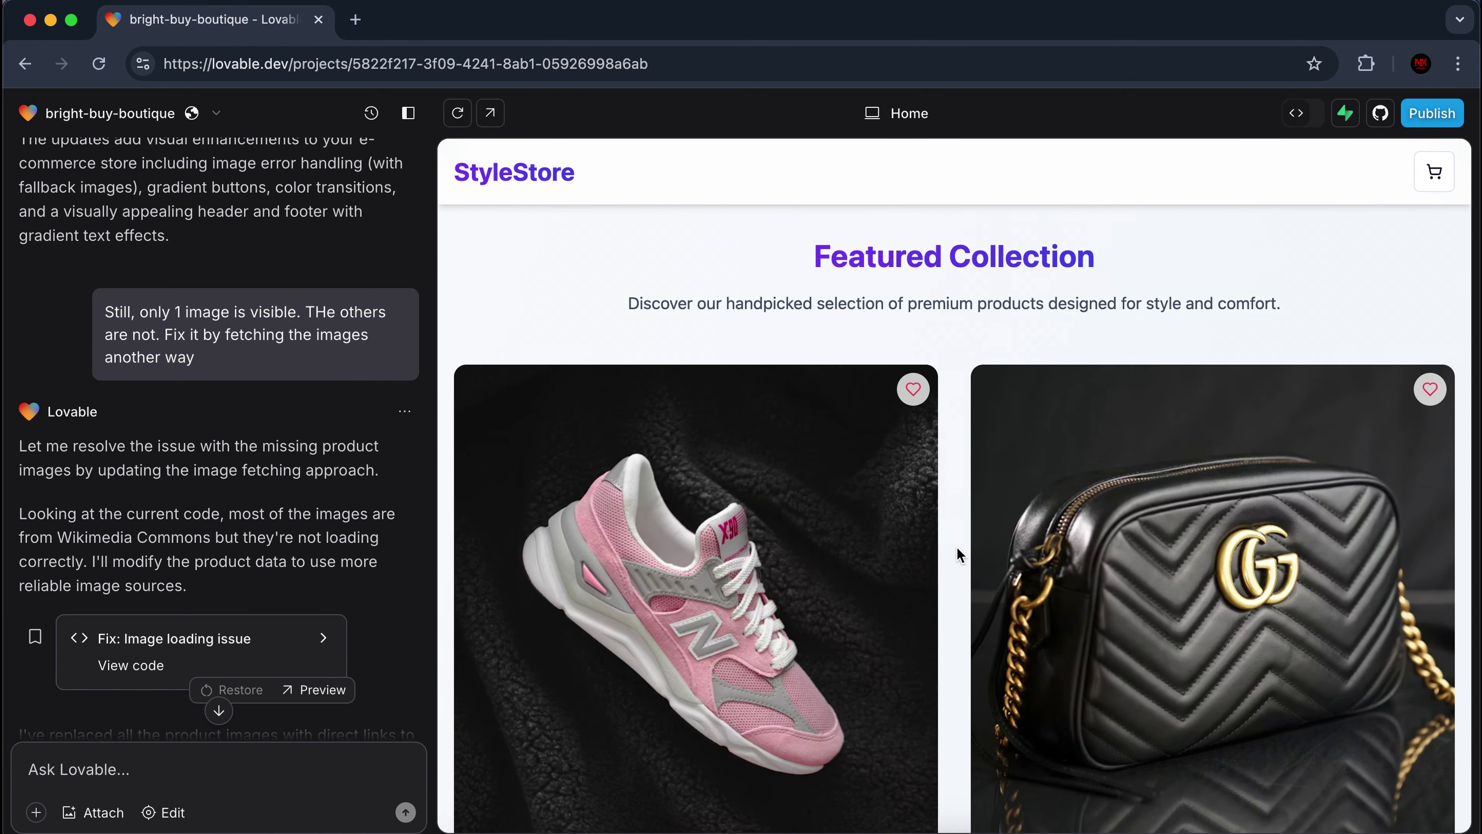
Check the cart before and after adding one Classic White Sneakers item to it.
left_click(1432, 172)
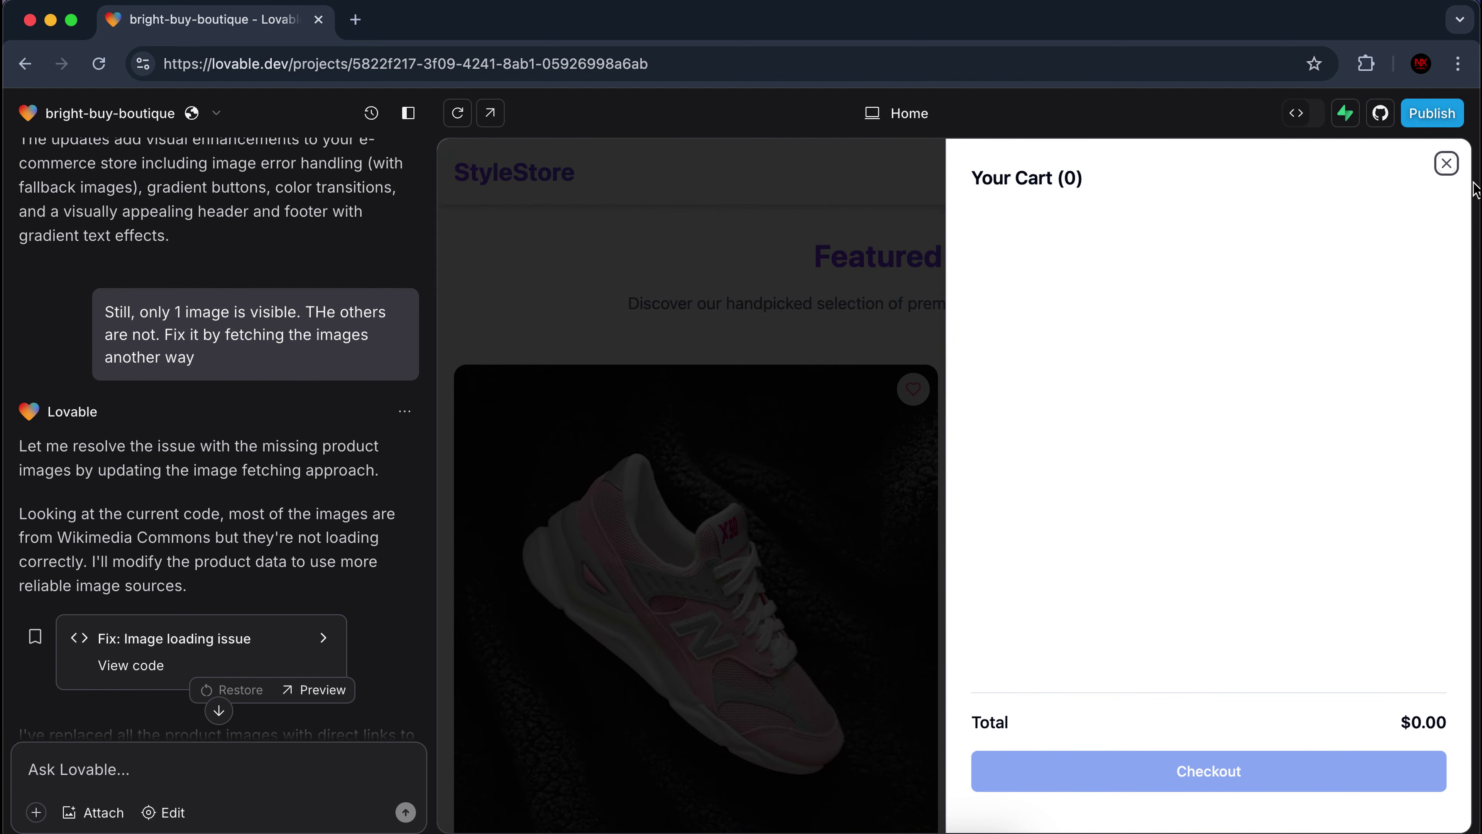
left_click(841, 514)
scroll(837, 514, "down", 5)
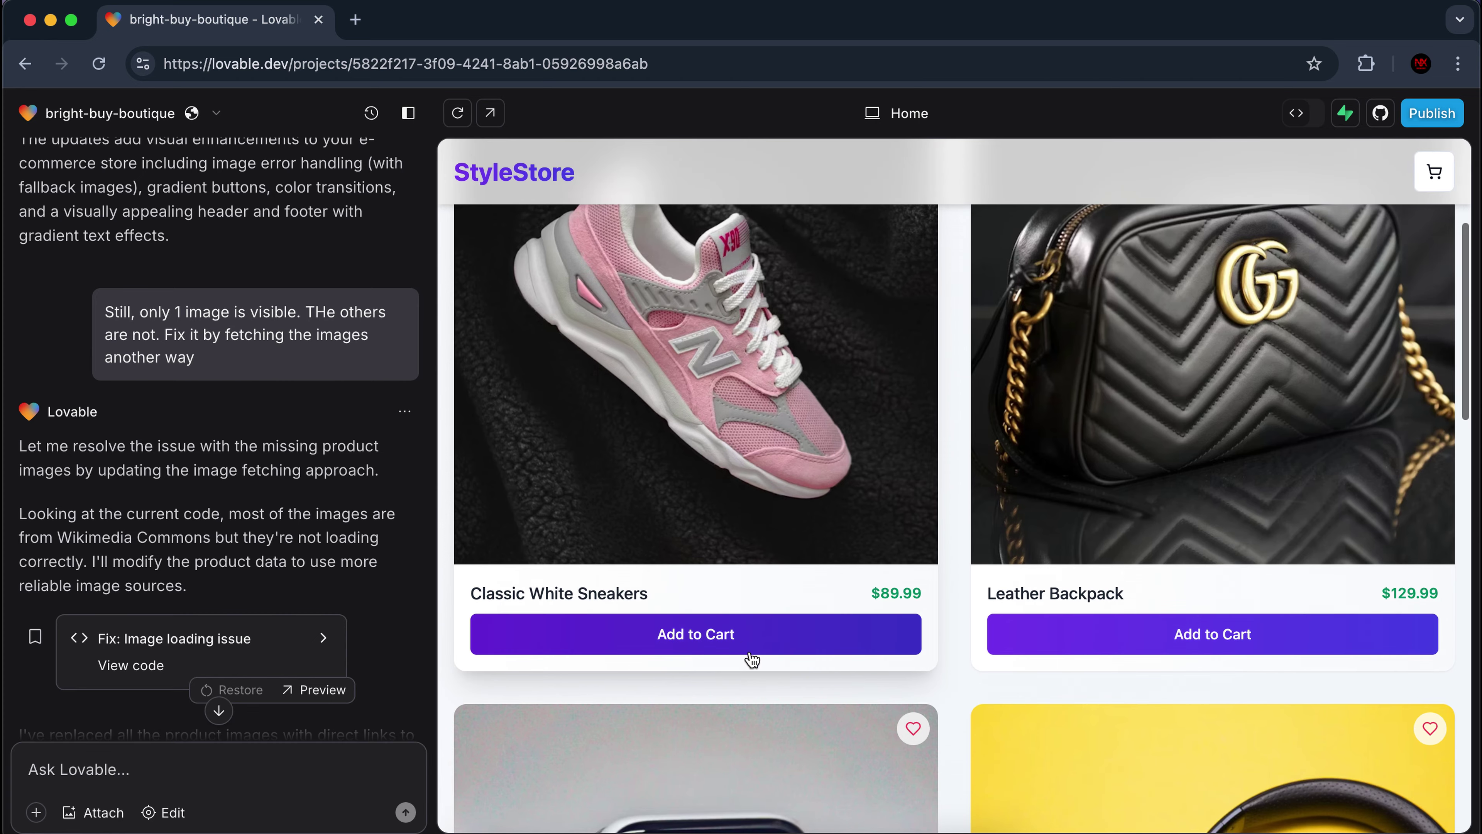
left_click(751, 658)
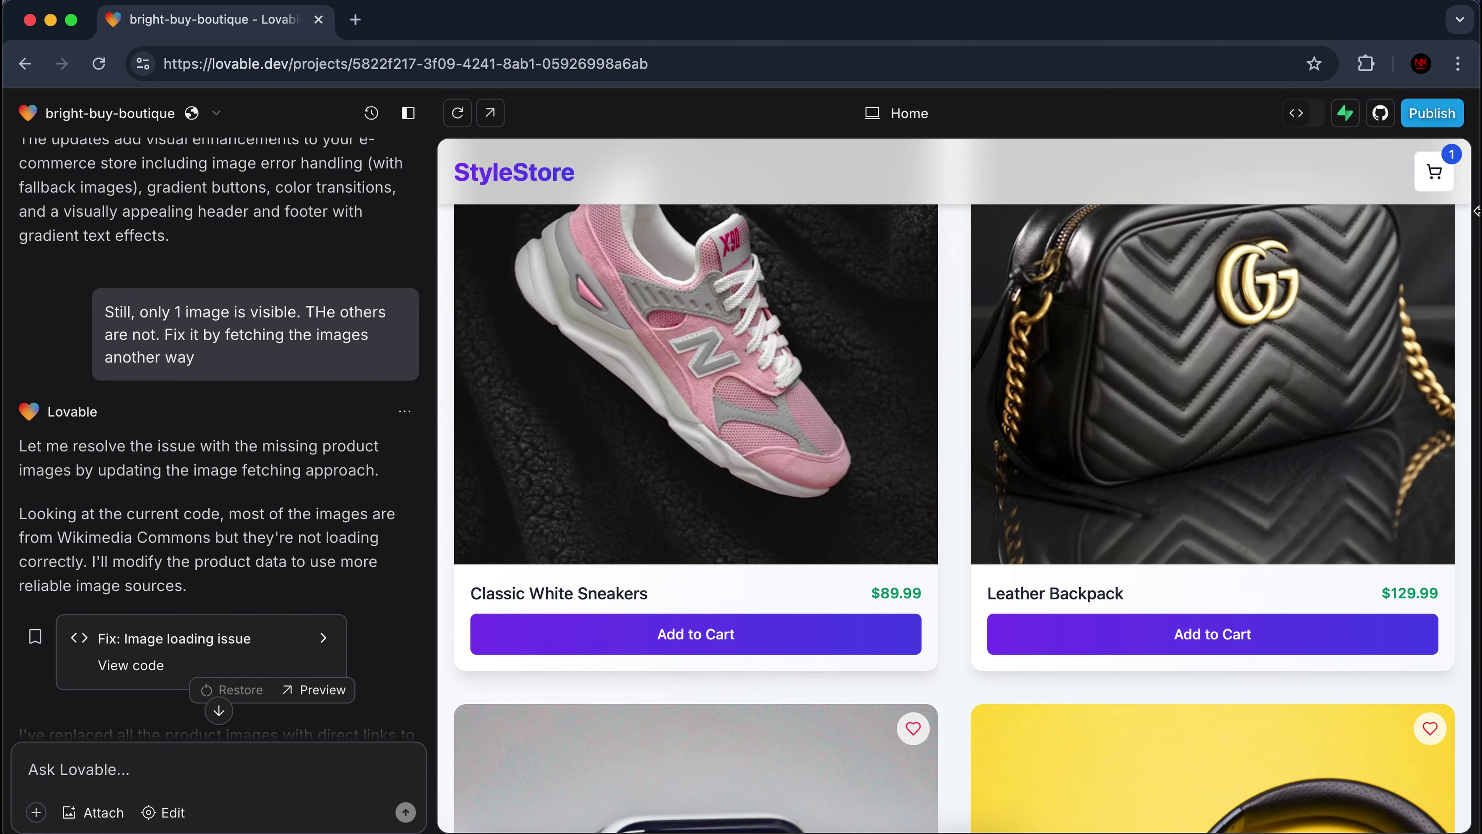
left_click(1436, 172)
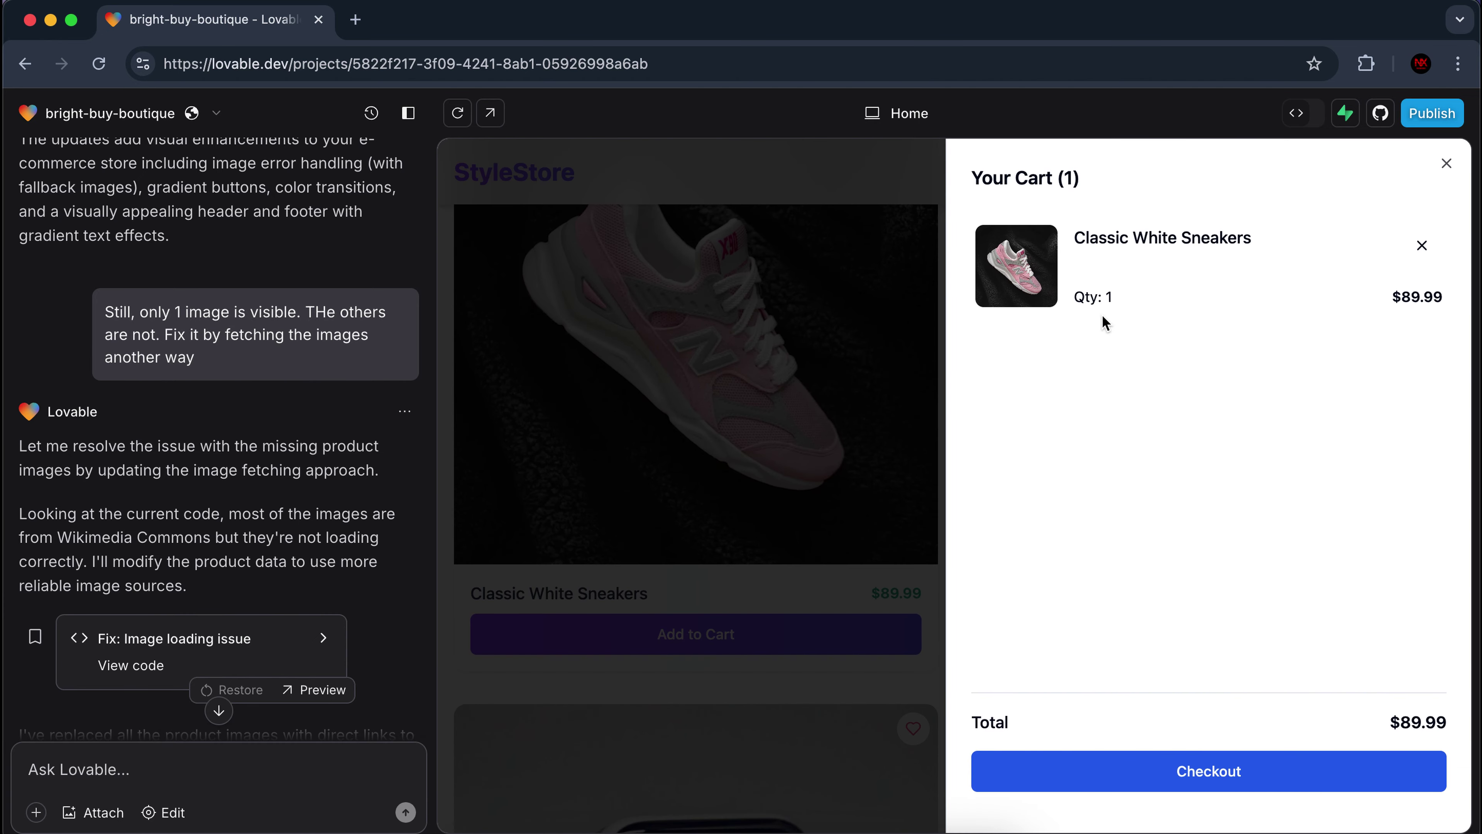
left_click(822, 455)
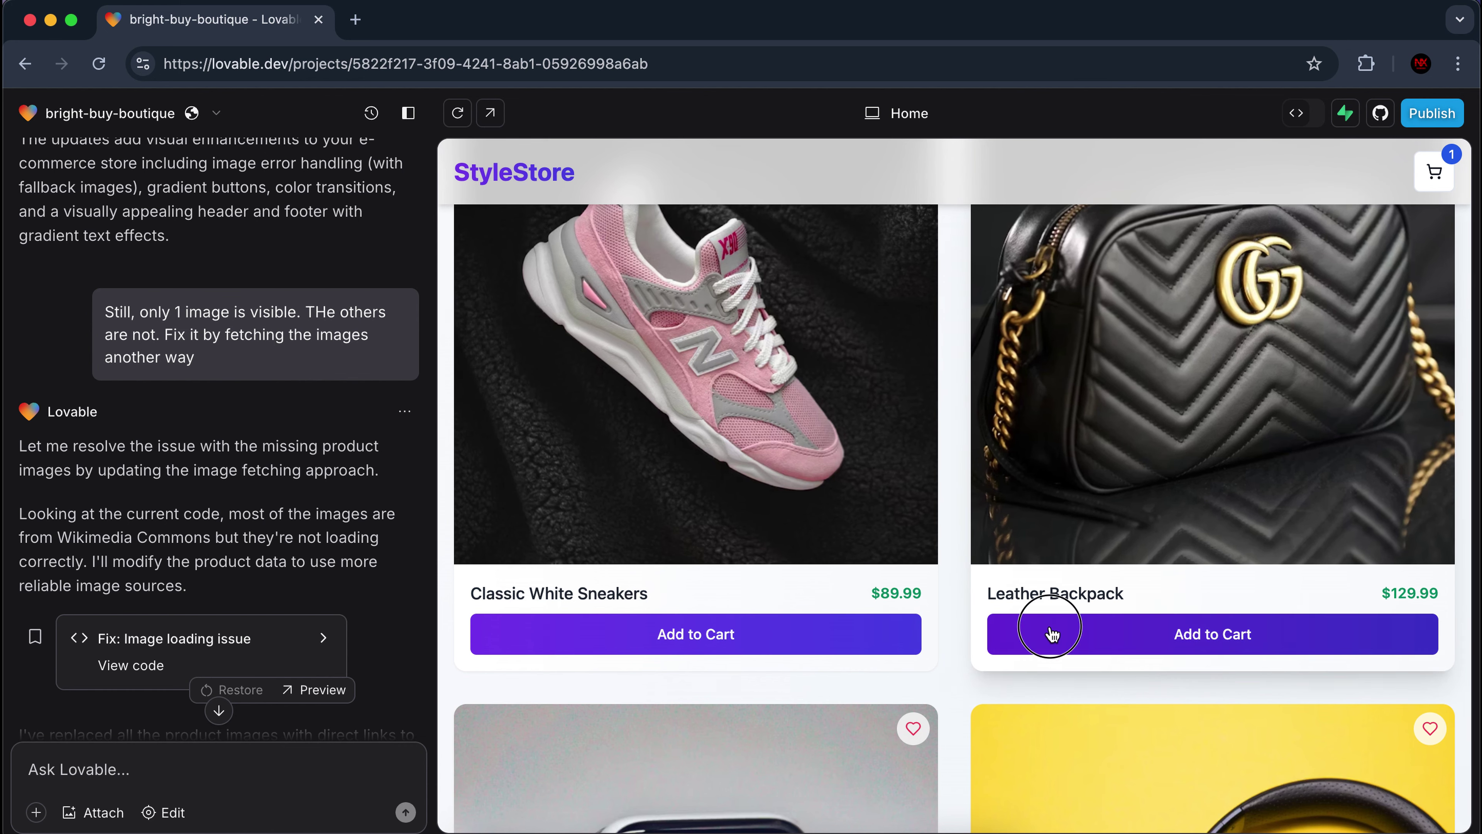
Add two Leather Backpacks to the cart, checking the item list and total after each addition.
left_click(1052, 631)
left_click(1435, 175)
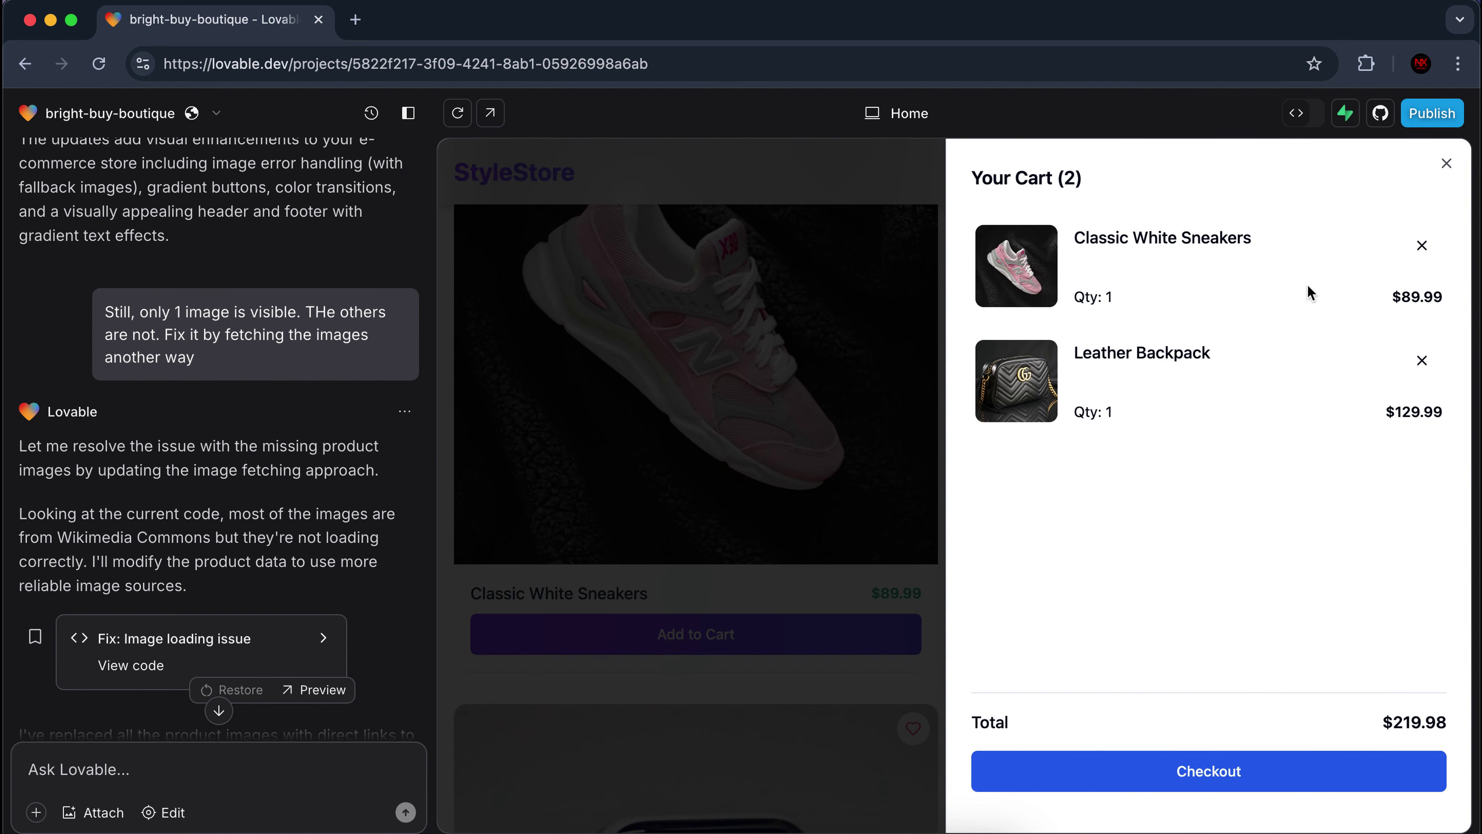
left_click(748, 400)
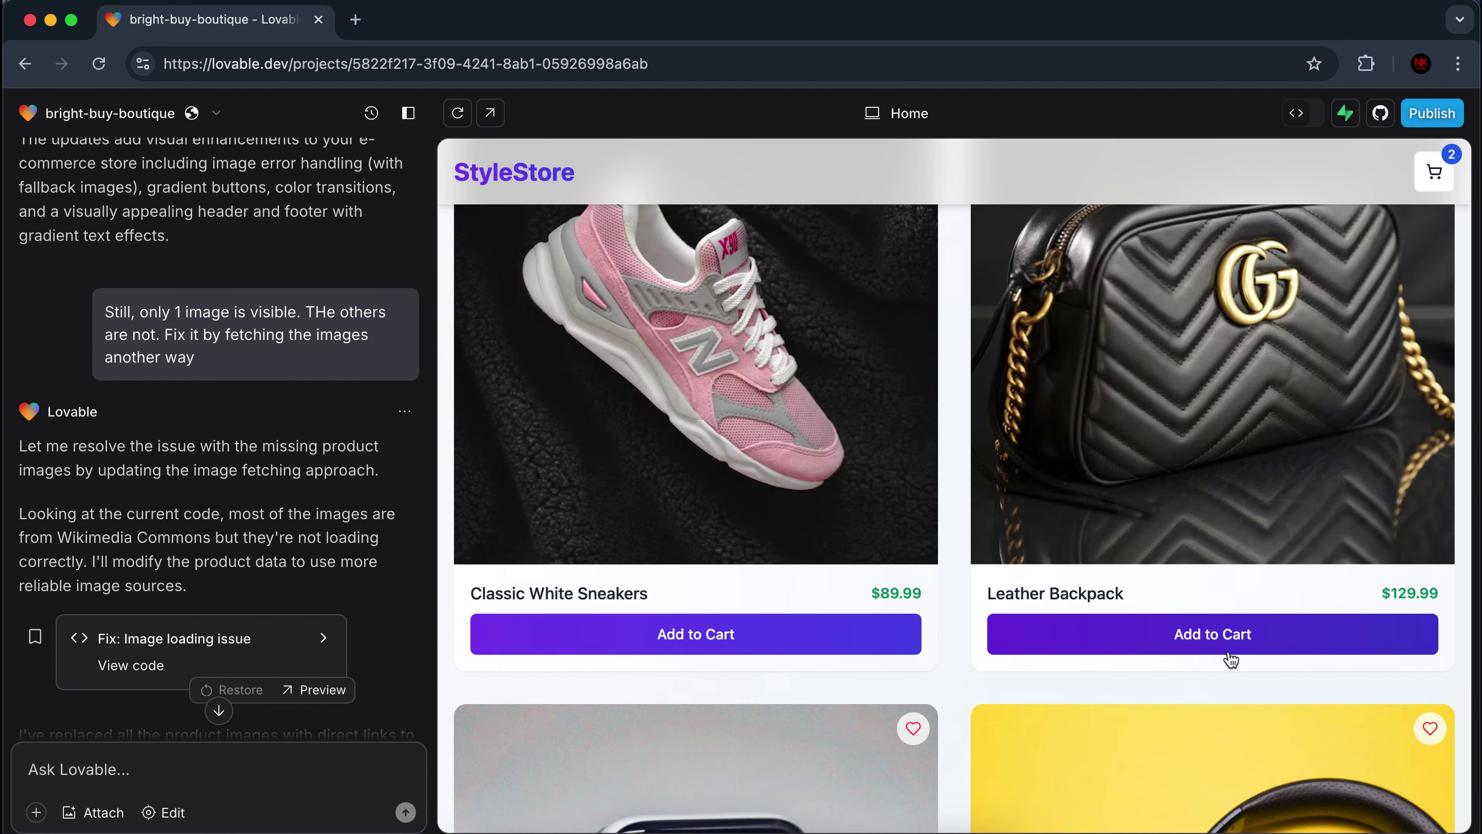
left_click(1438, 162)
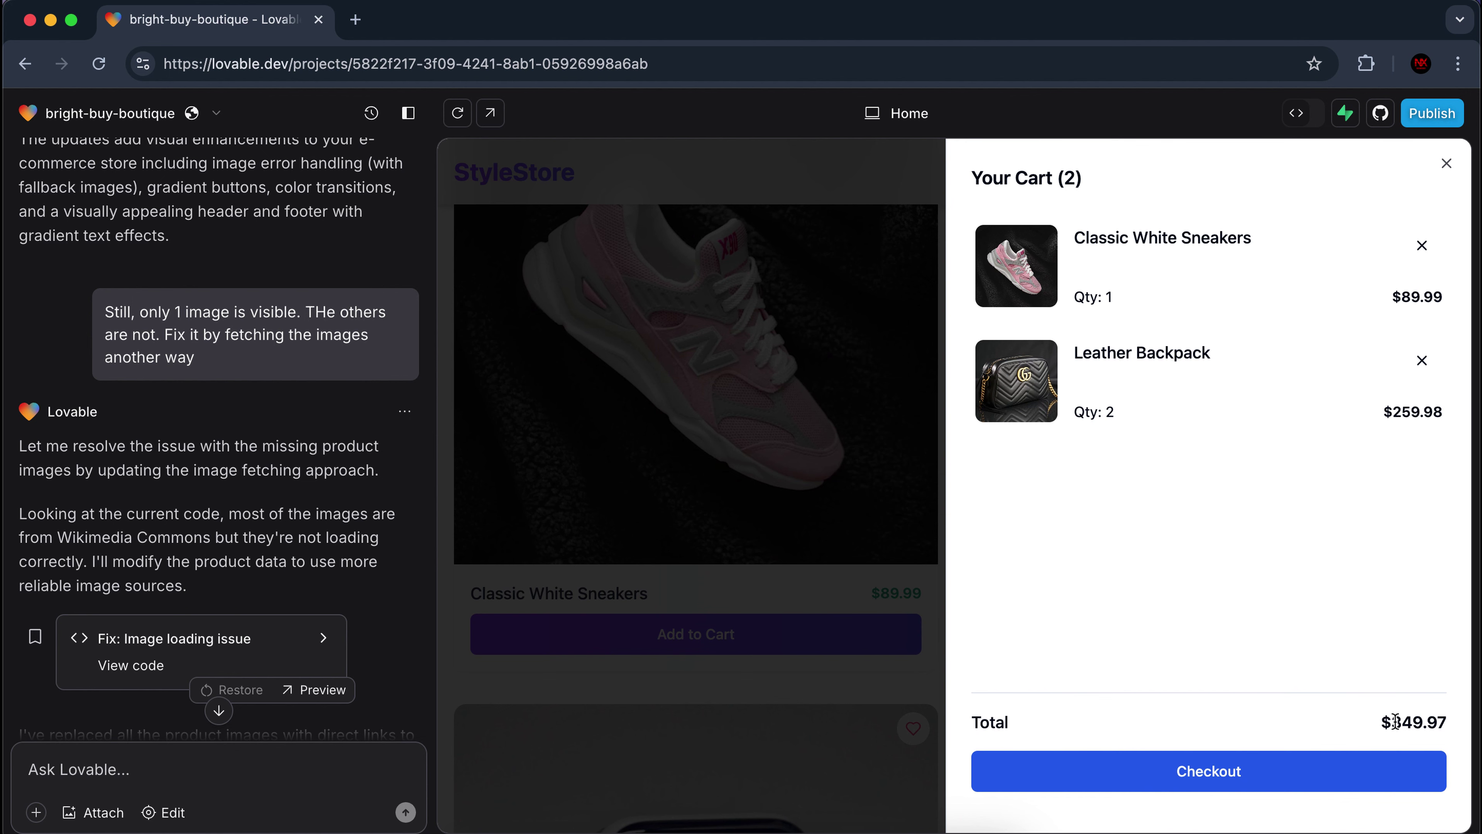
left_click_drag(1395, 723, 1466, 721)
left_click(1453, 724)
left_click(854, 571)
Add two Smart Watches to the cart and check the updated quantities and total after each addition.
scroll(855, 571, "down", 5)
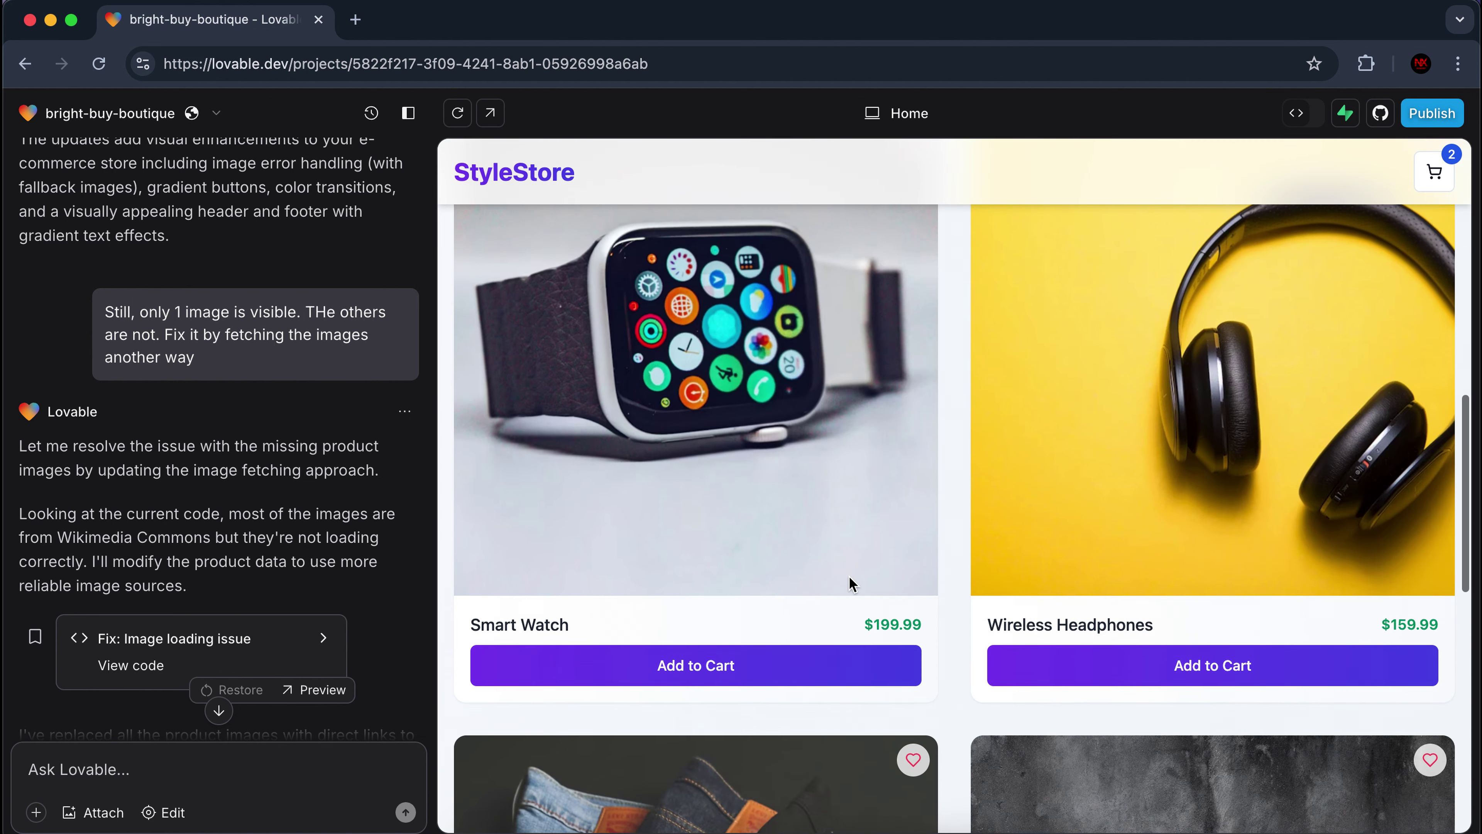
left_click(801, 662)
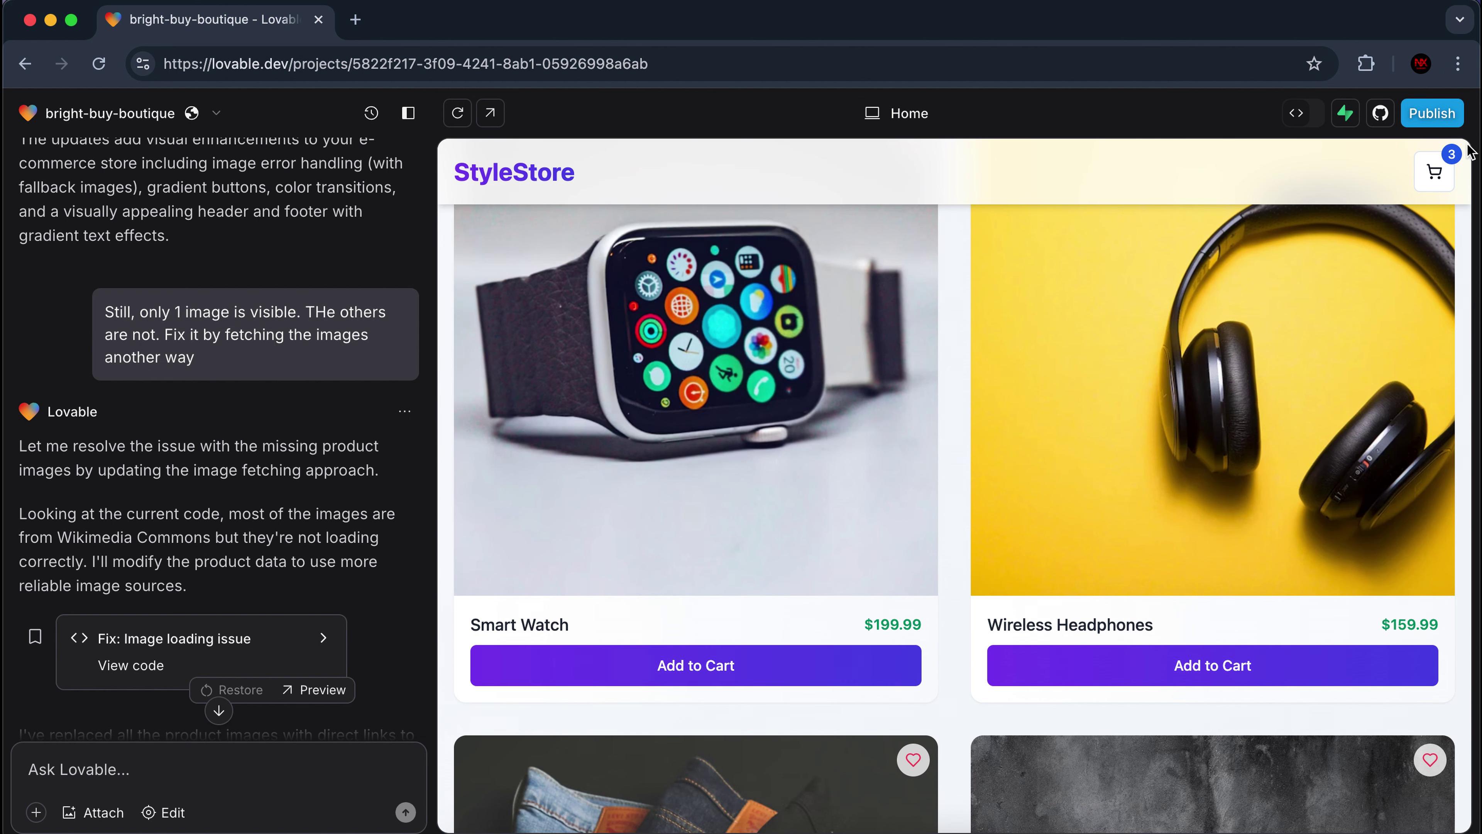
left_click(1435, 172)
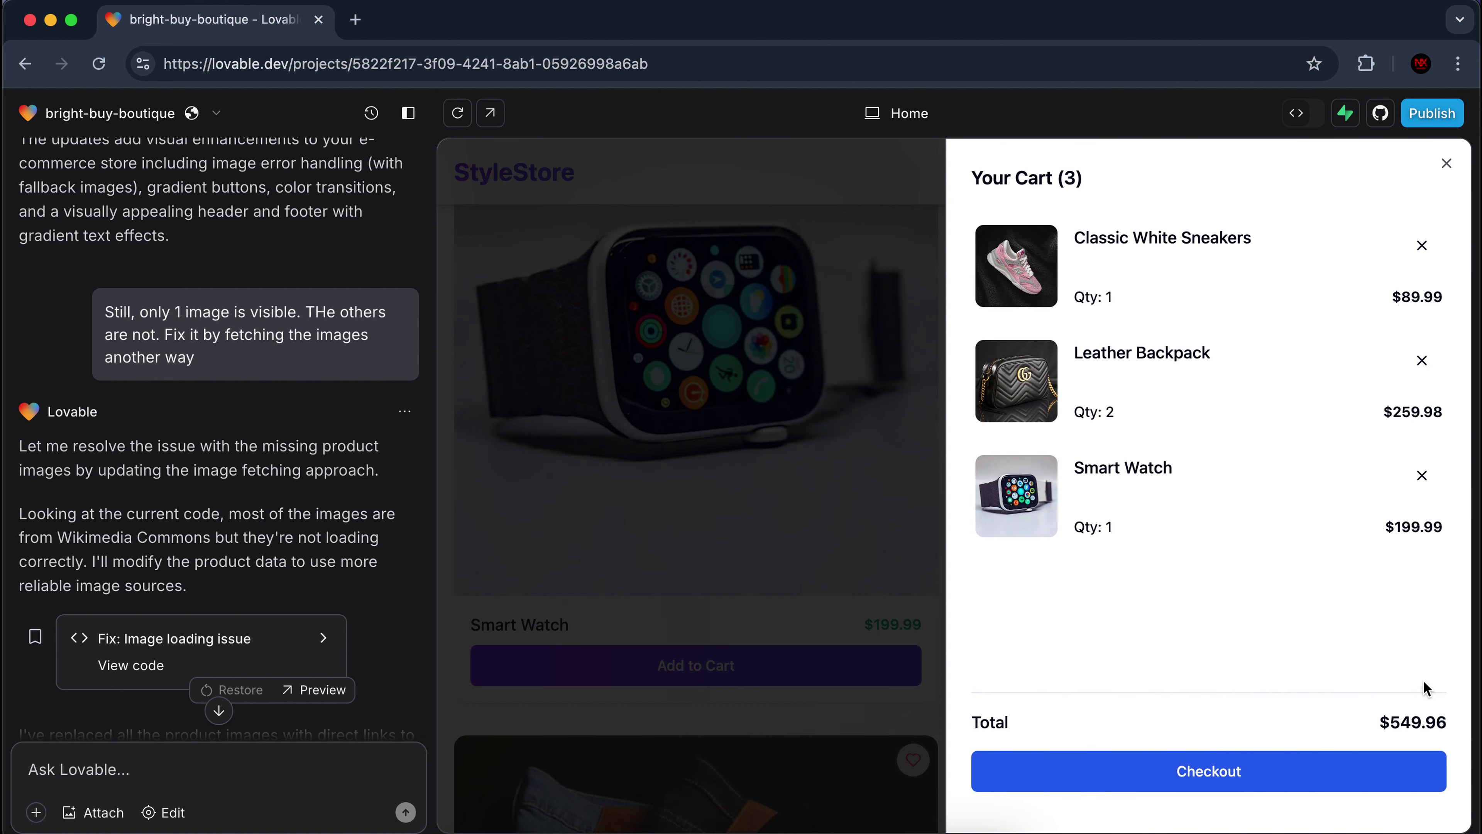
left_click(834, 616)
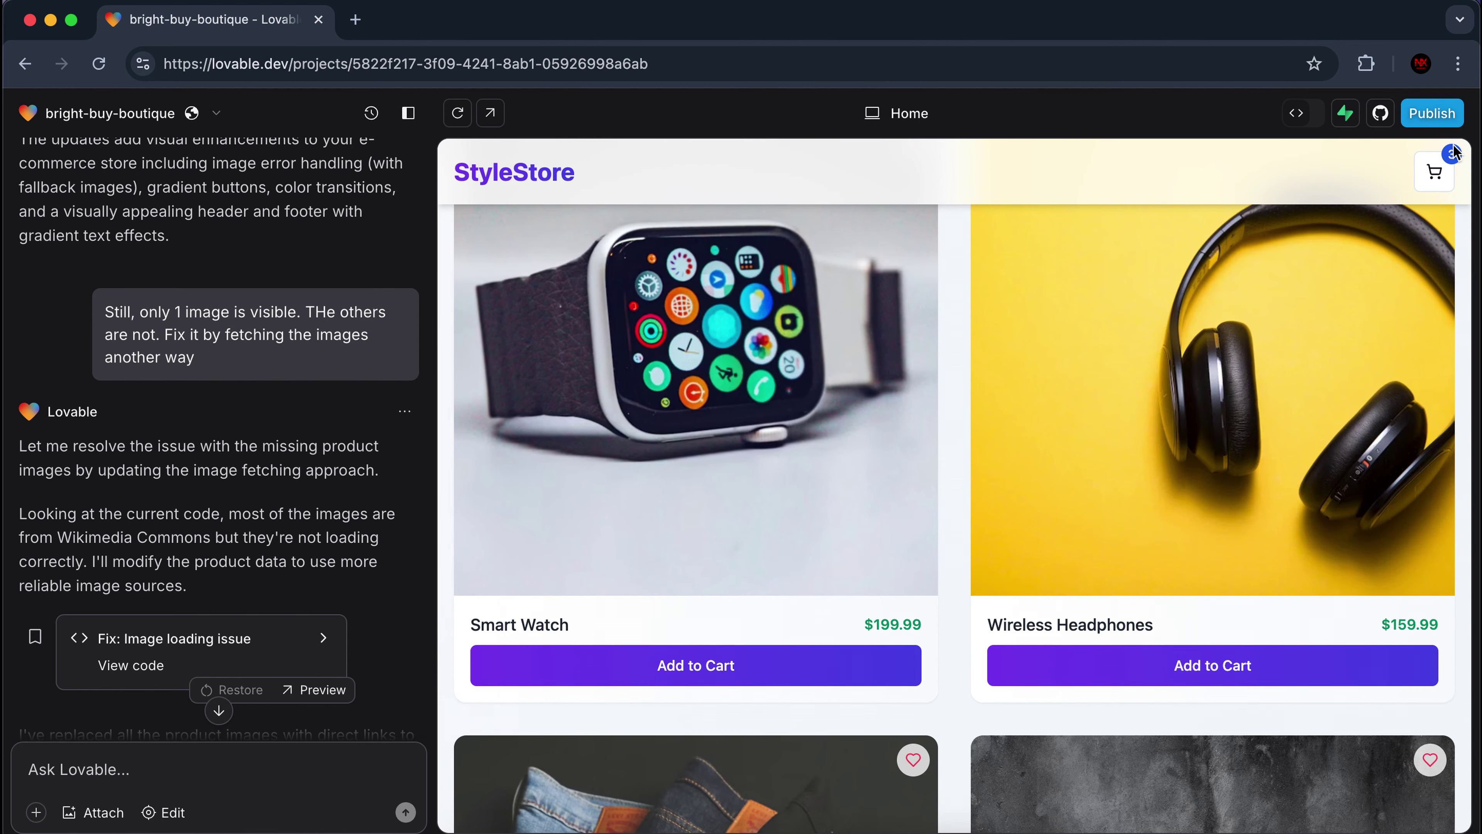
left_click(1453, 154)
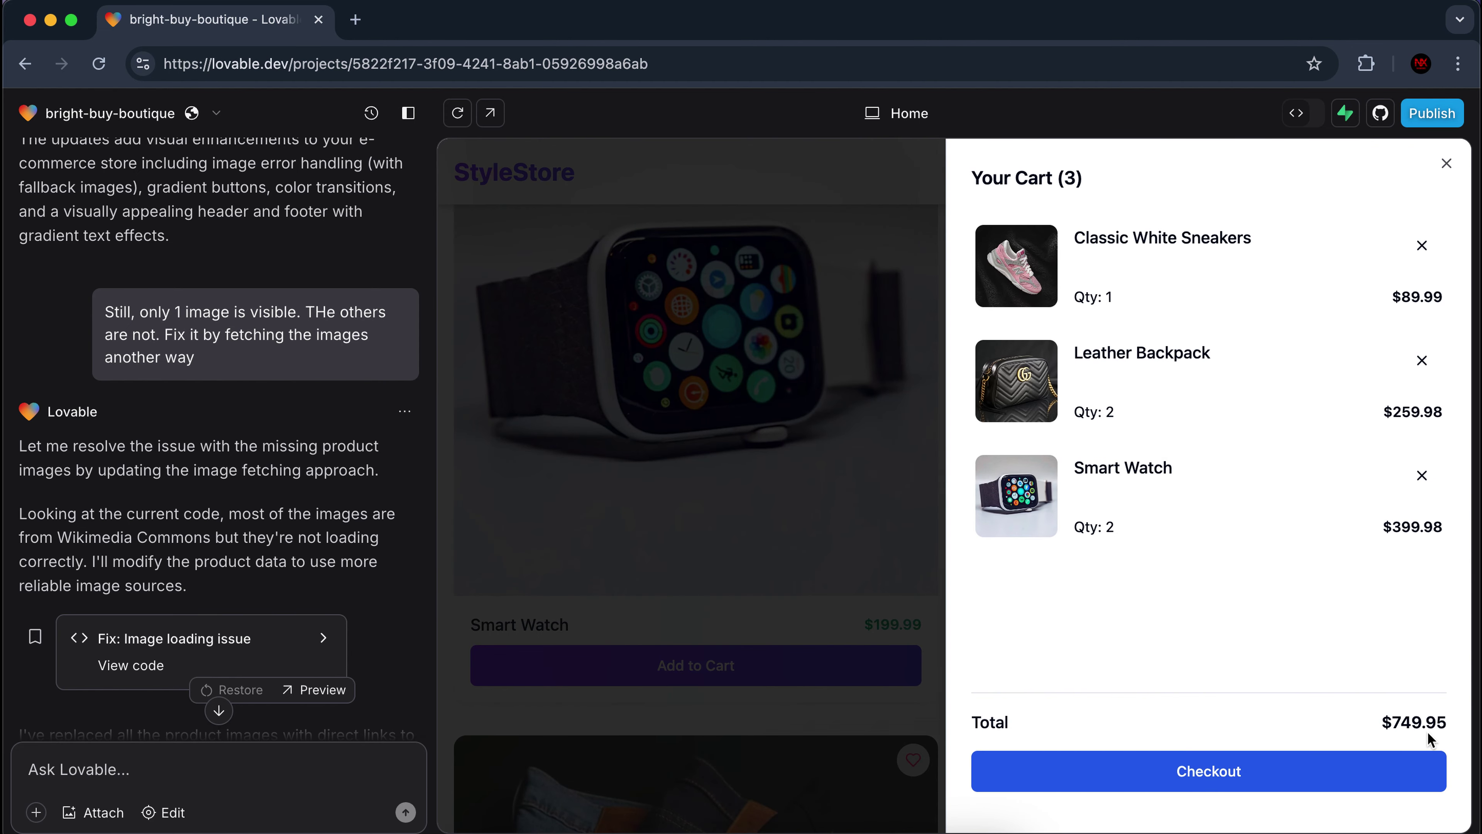
left_click(878, 595)
Look over the remaining product cards and add the Cotton T-Shirt to the cart.
scroll(962, 582, "down", 10)
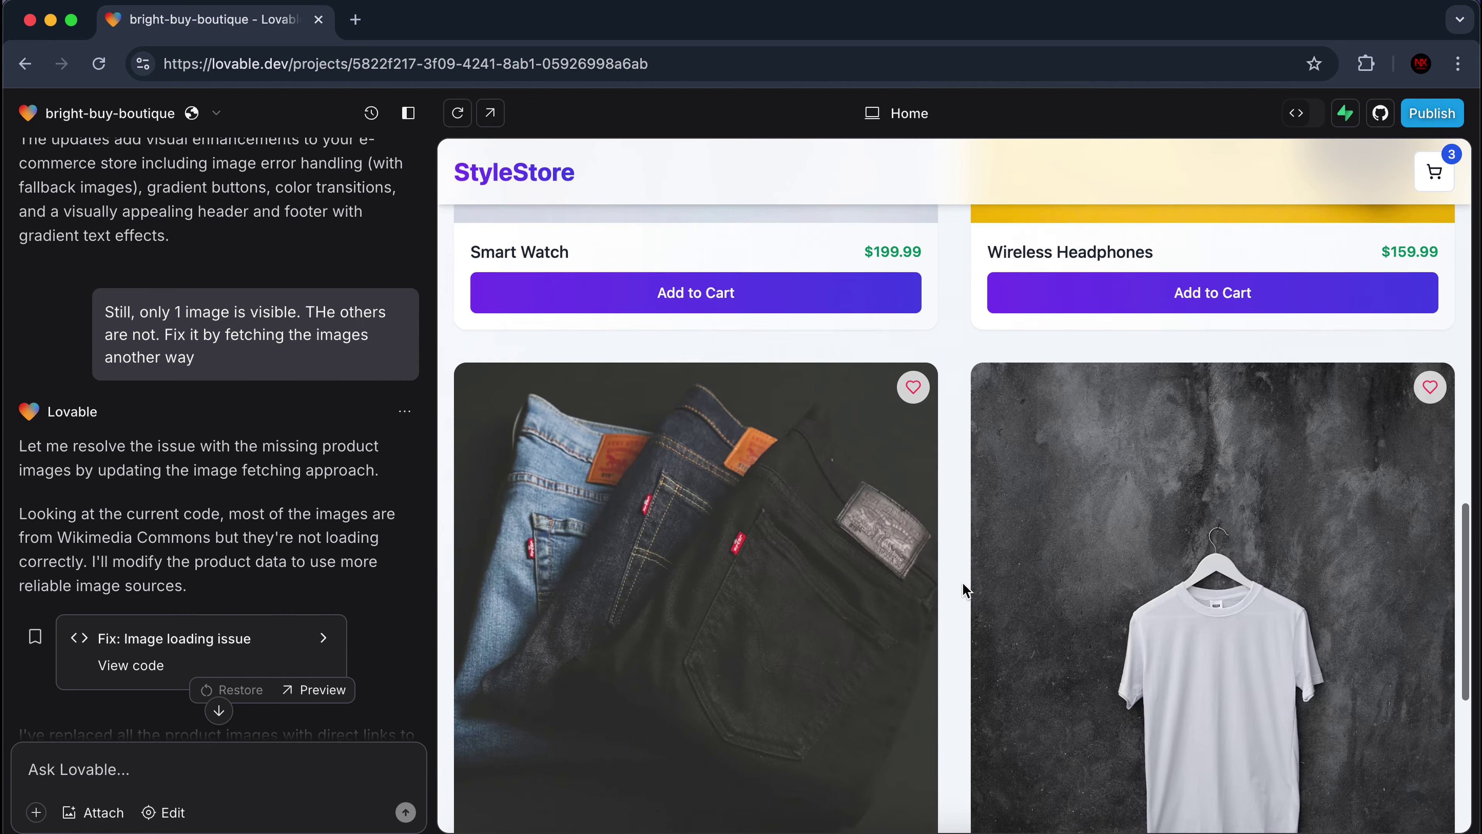
scroll(962, 582, "up", 10)
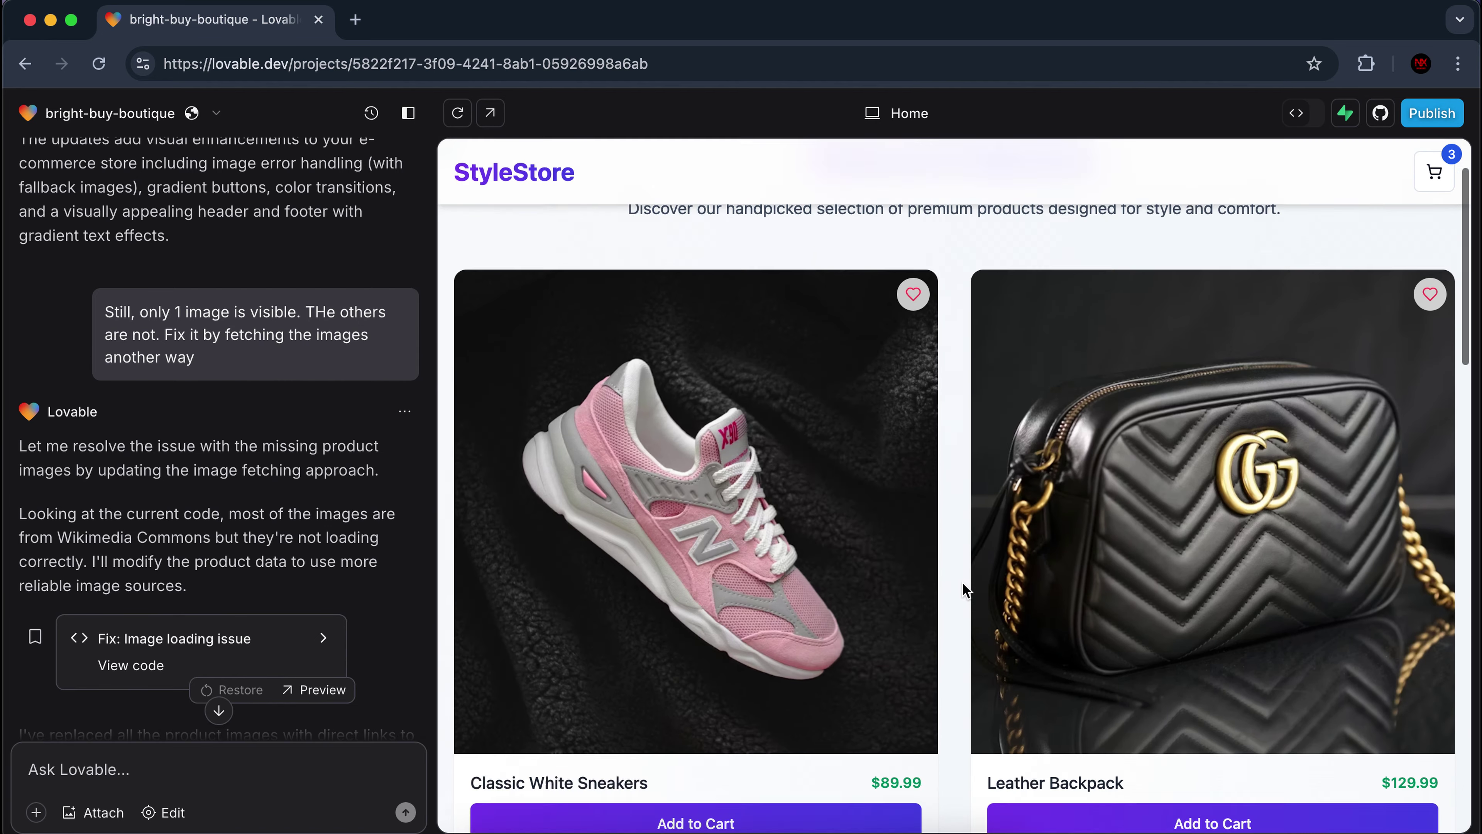
scroll(962, 582, "down", 10)
scroll(963, 582, "up", 3)
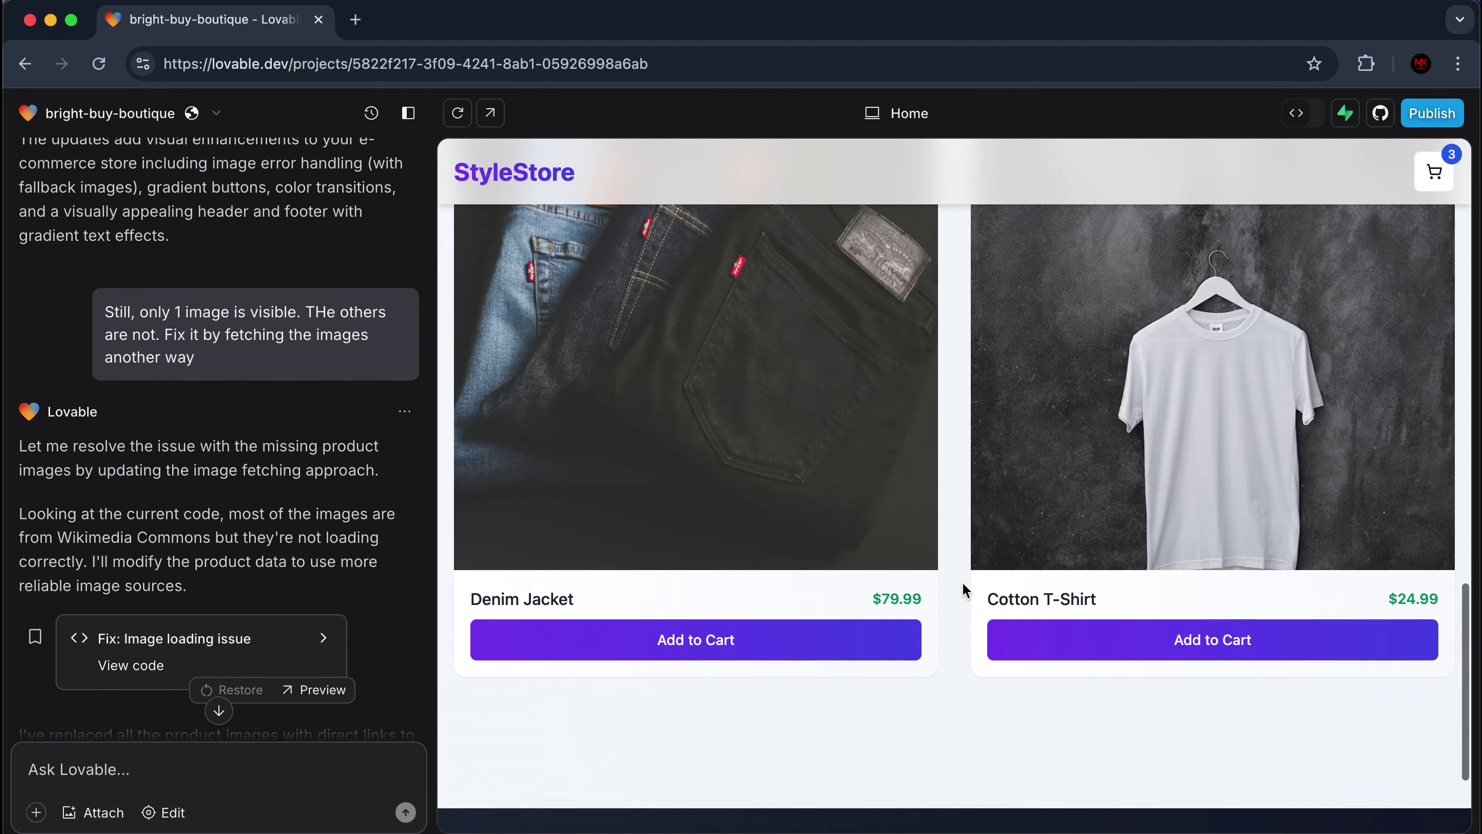
left_click(1082, 686)
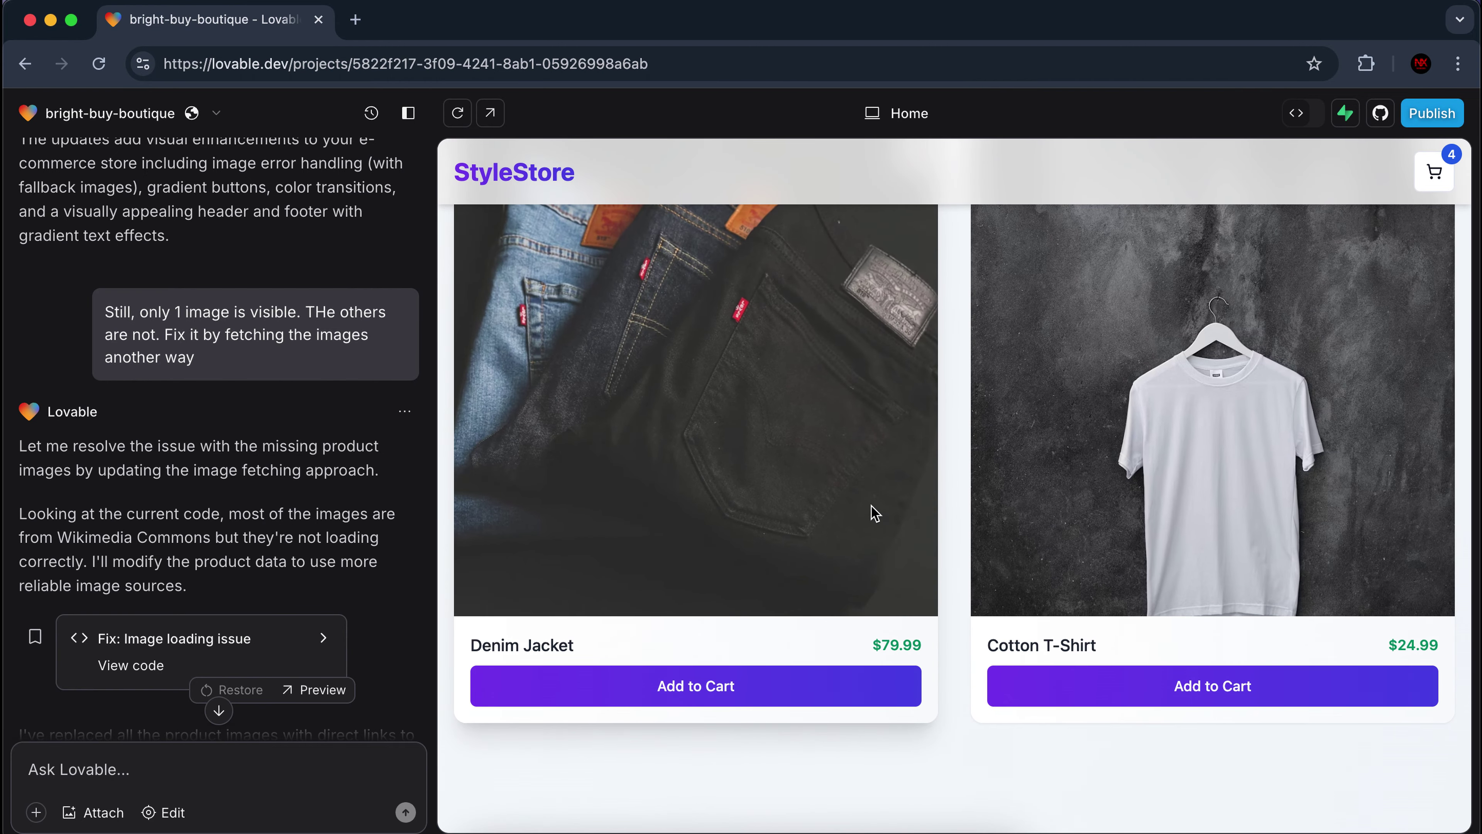
scroll(870, 505, "up", 3)
scroll(871, 505, "up", 5)
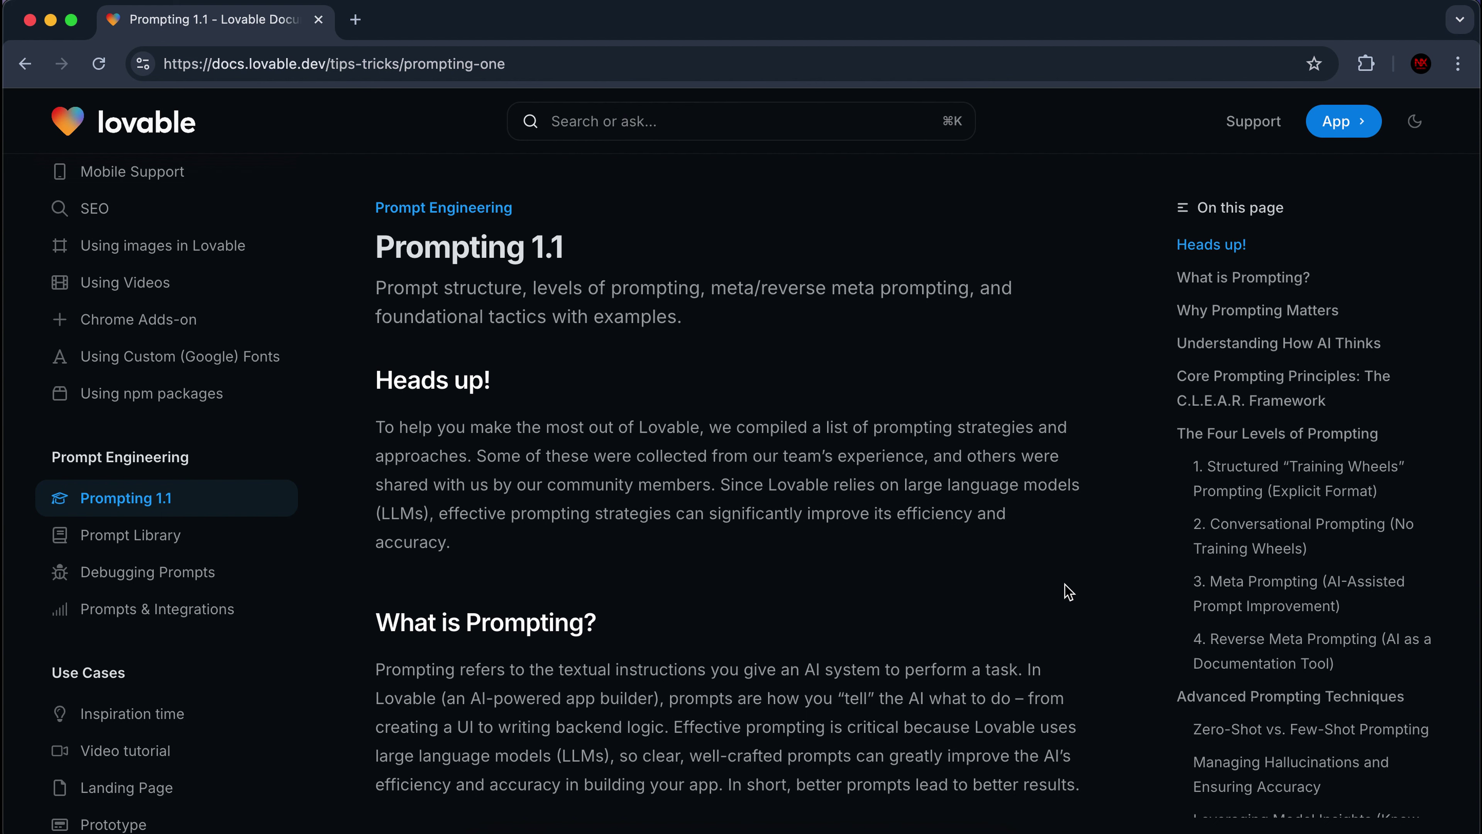
Look through the outline of the Prompting 1.1 documentation and open the section "In Lovable's Builder".
scroll(1255, 608, "down", 15)
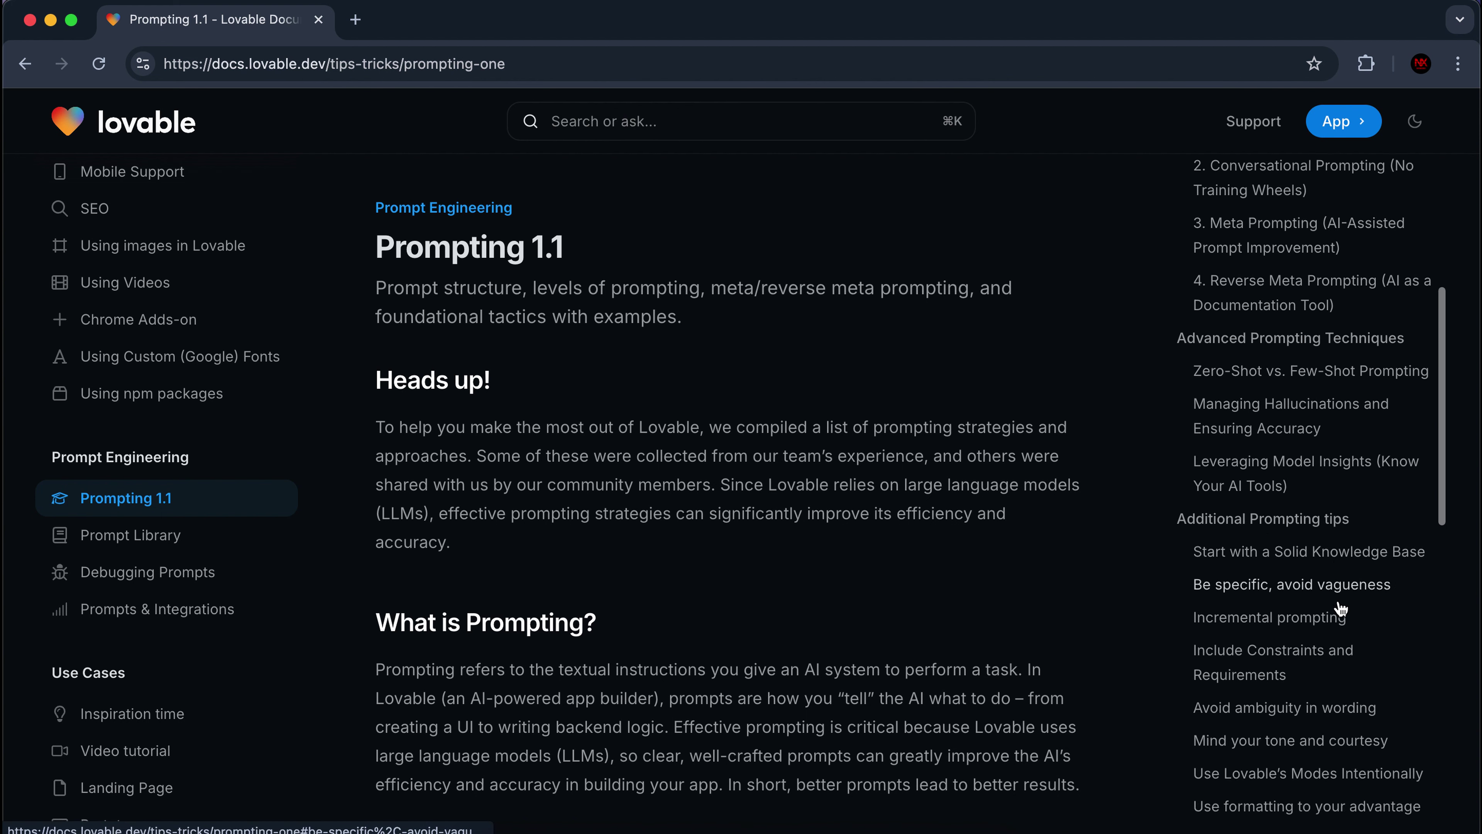
scroll(1340, 609, "down", 4)
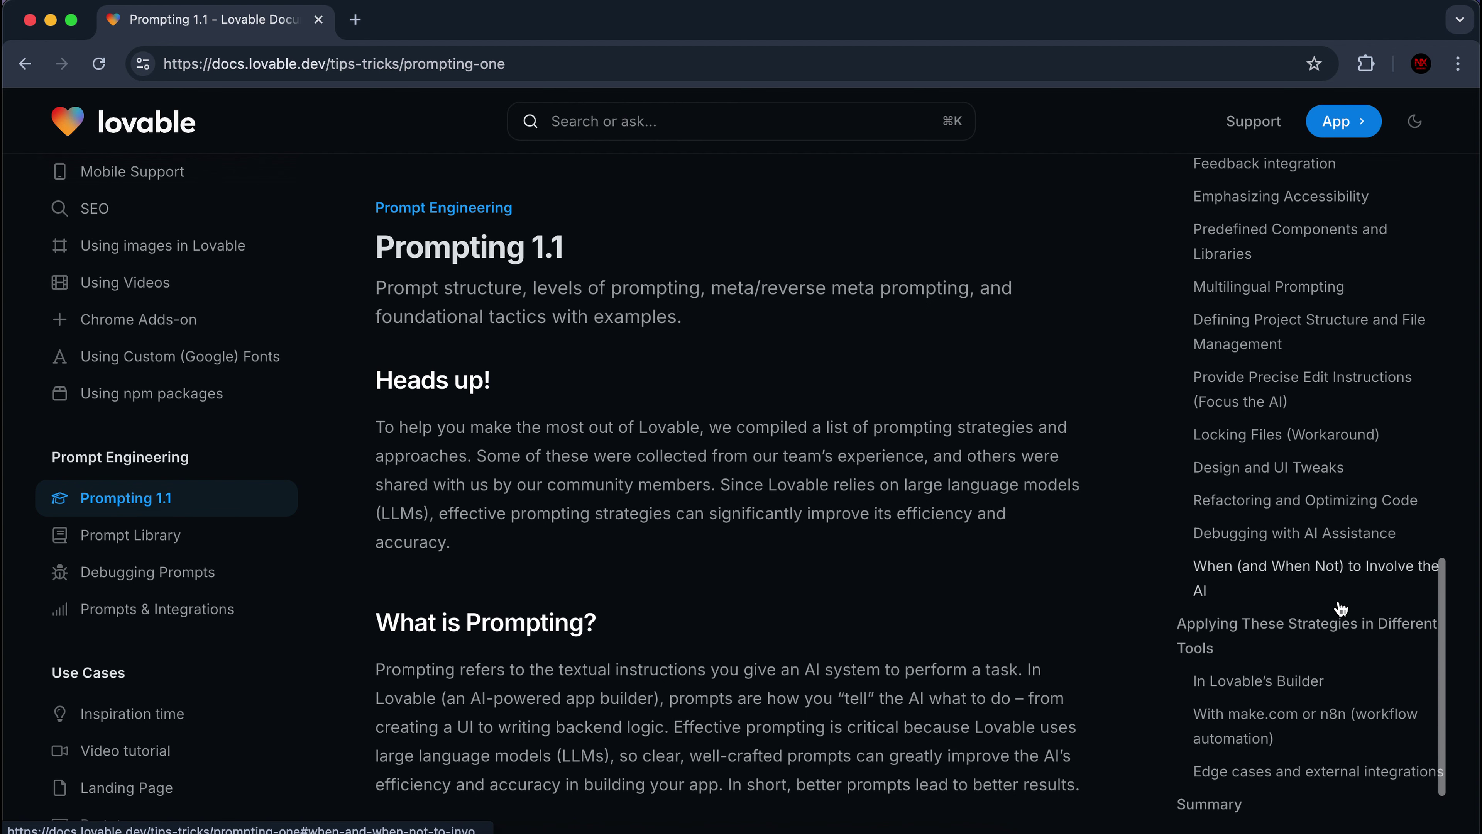
left_click(1307, 723)
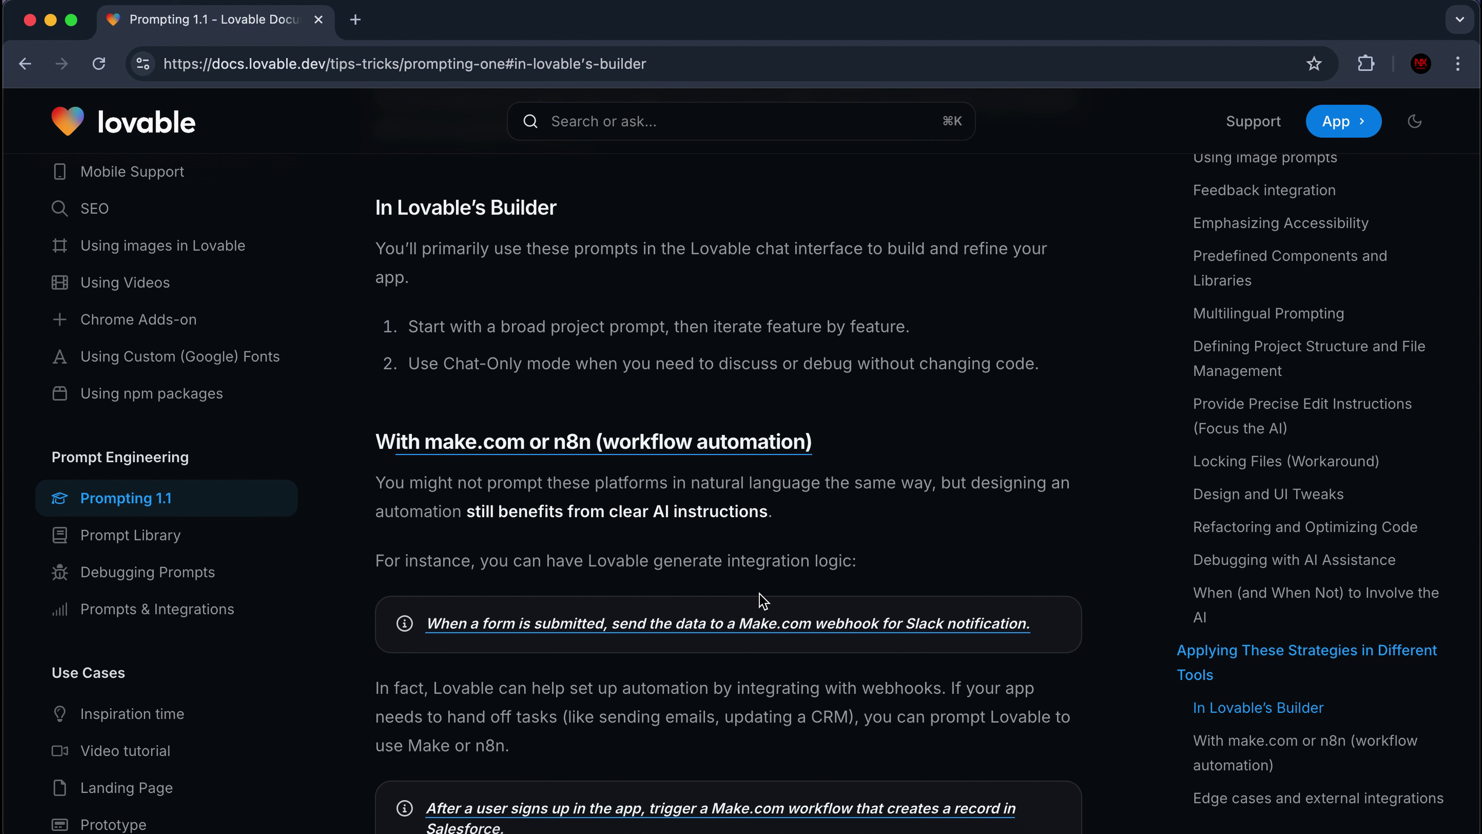
scroll(831, 453, "up", 1)
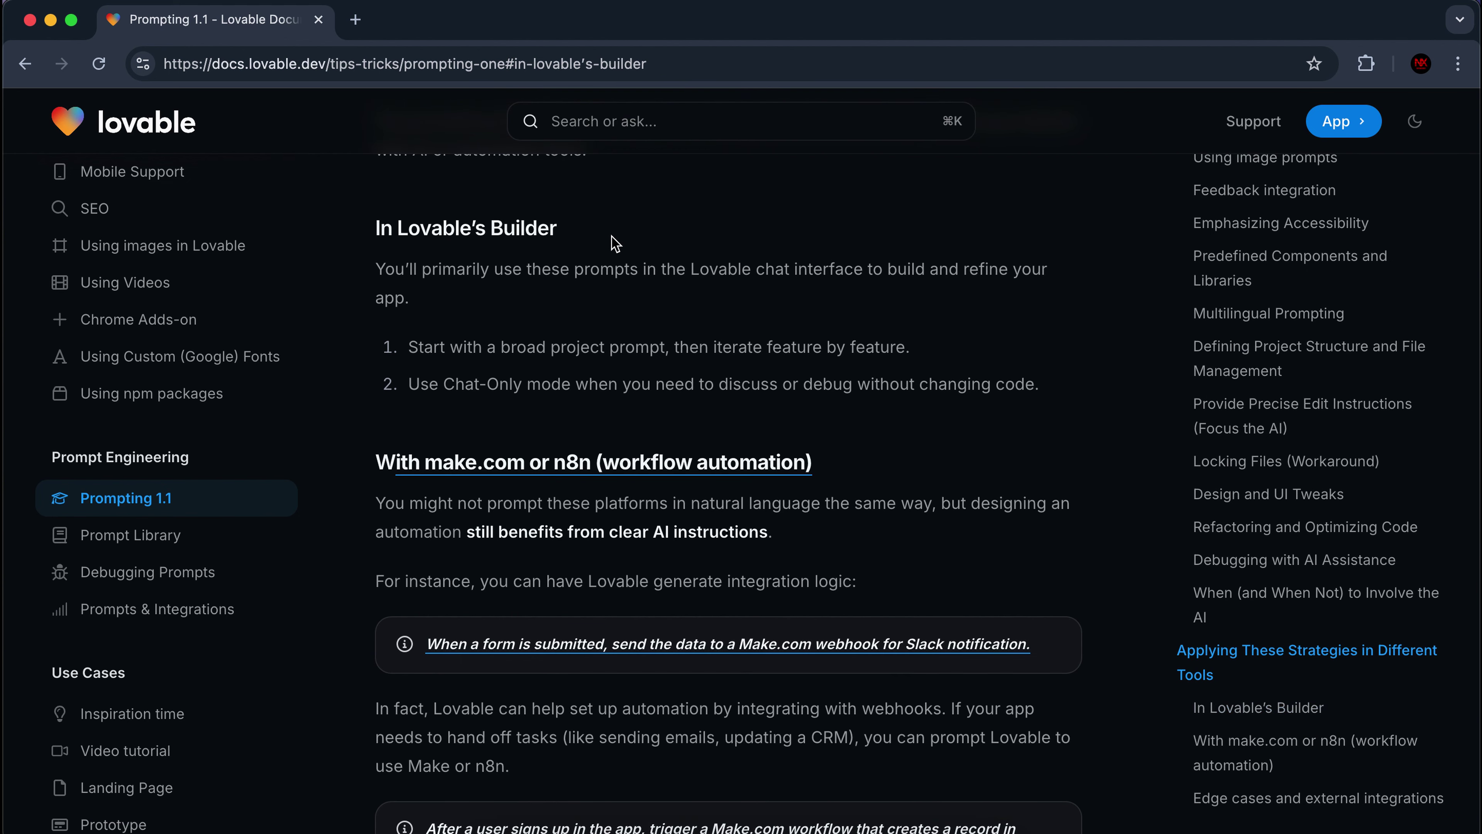
Open the "Using image prompts" section and look through the Additional Prompting tips in the page outline.
scroll(1435, 380, "up", 3)
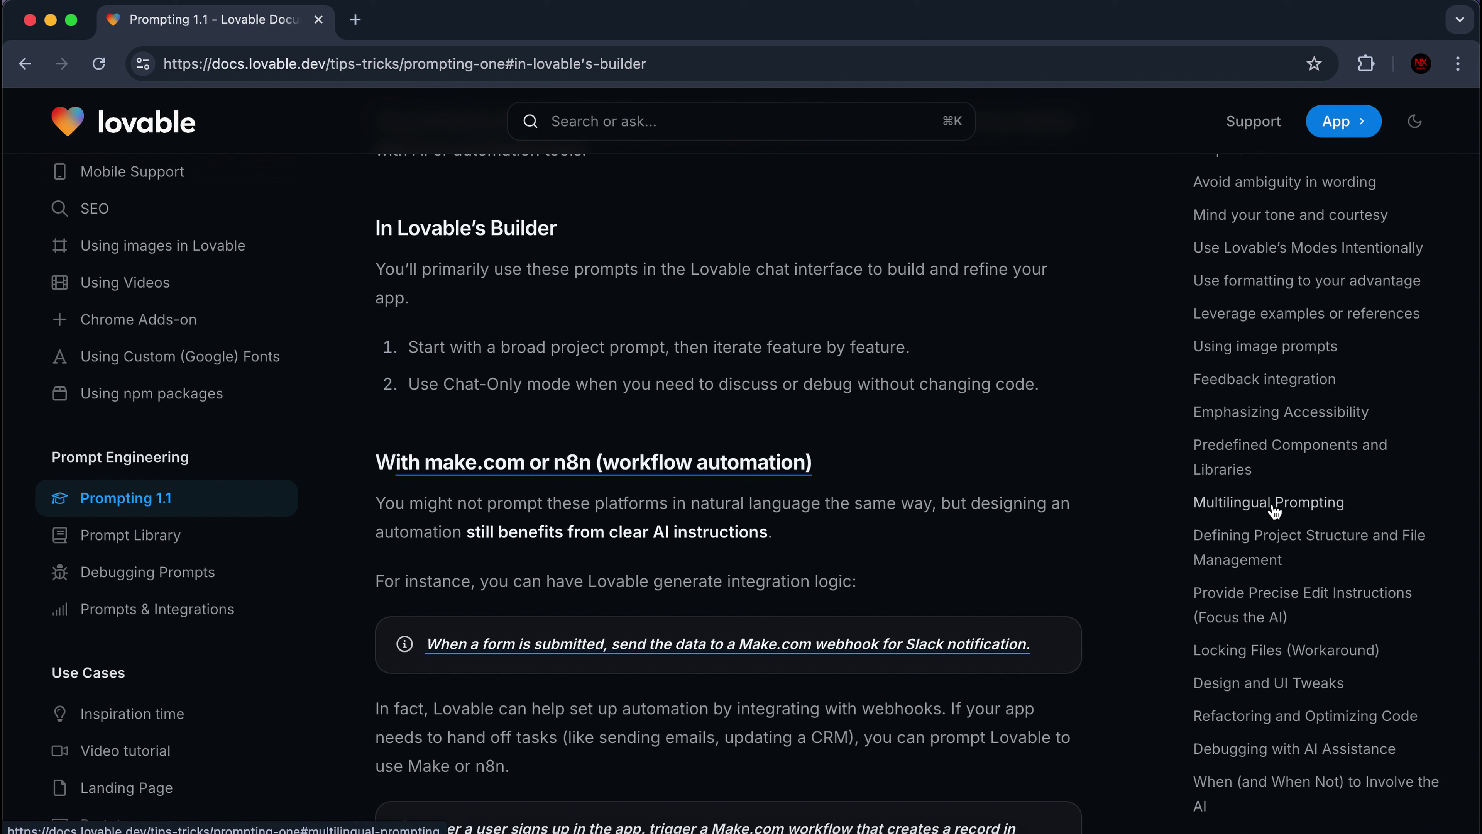
scroll(1382, 461, "up", 1)
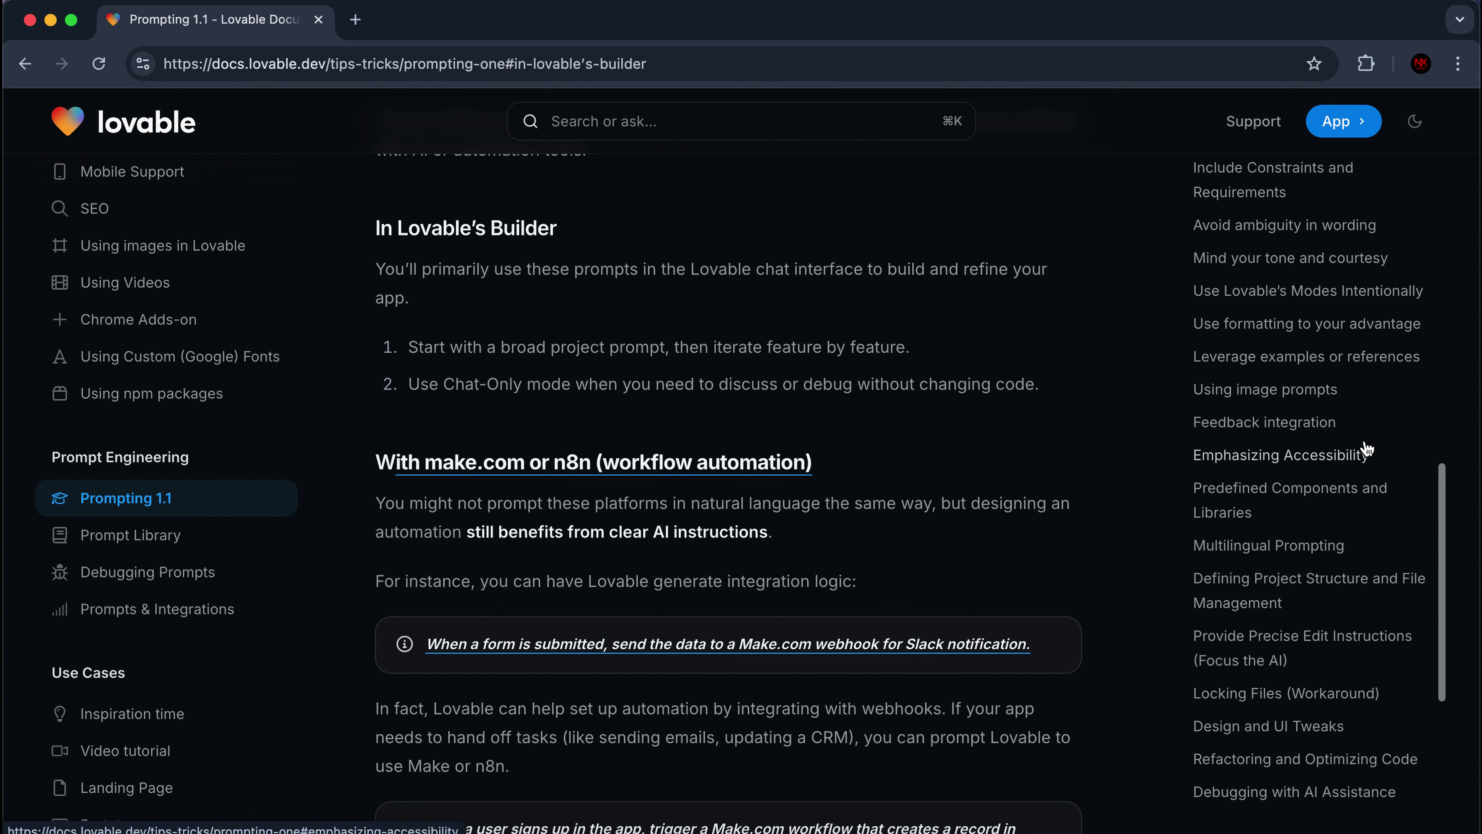
left_click(1255, 401)
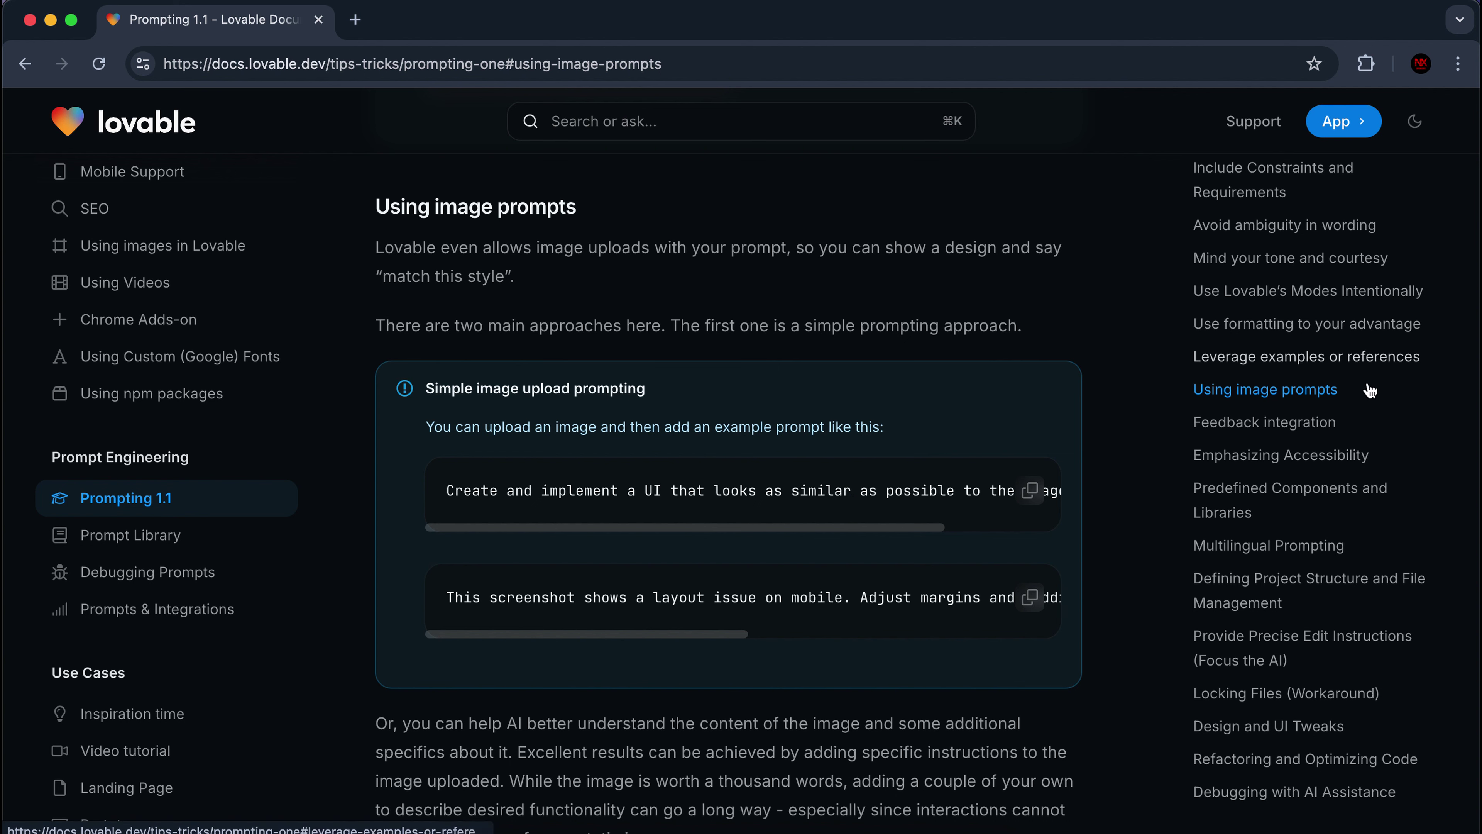
scroll(1370, 405, "up", 6)
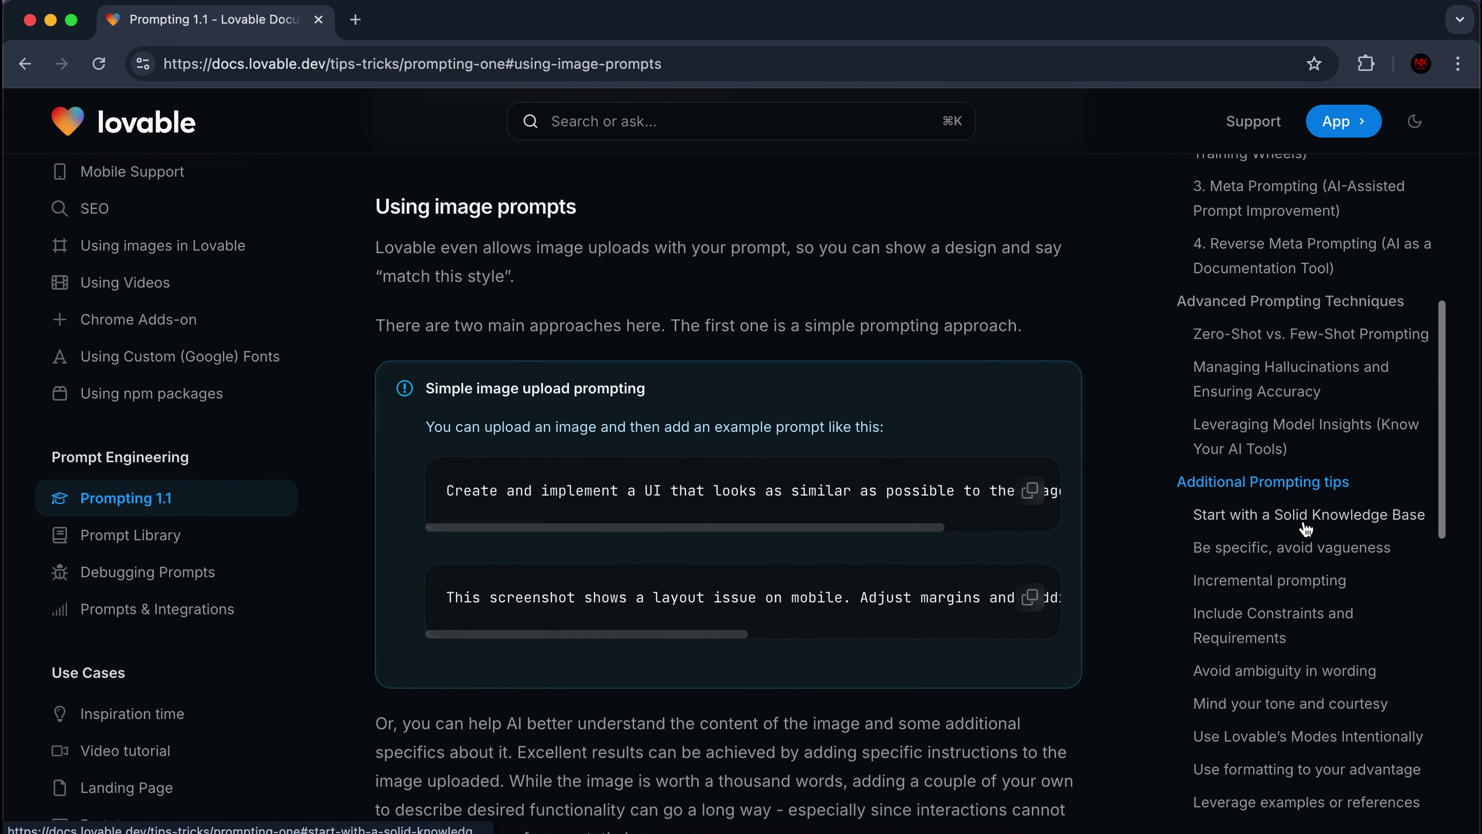
Open "Be specific, avoid vagueness", examine its DON'T prompt examples, and open the "Start with a Solid Knowledge Base" tip.
left_click(1277, 552)
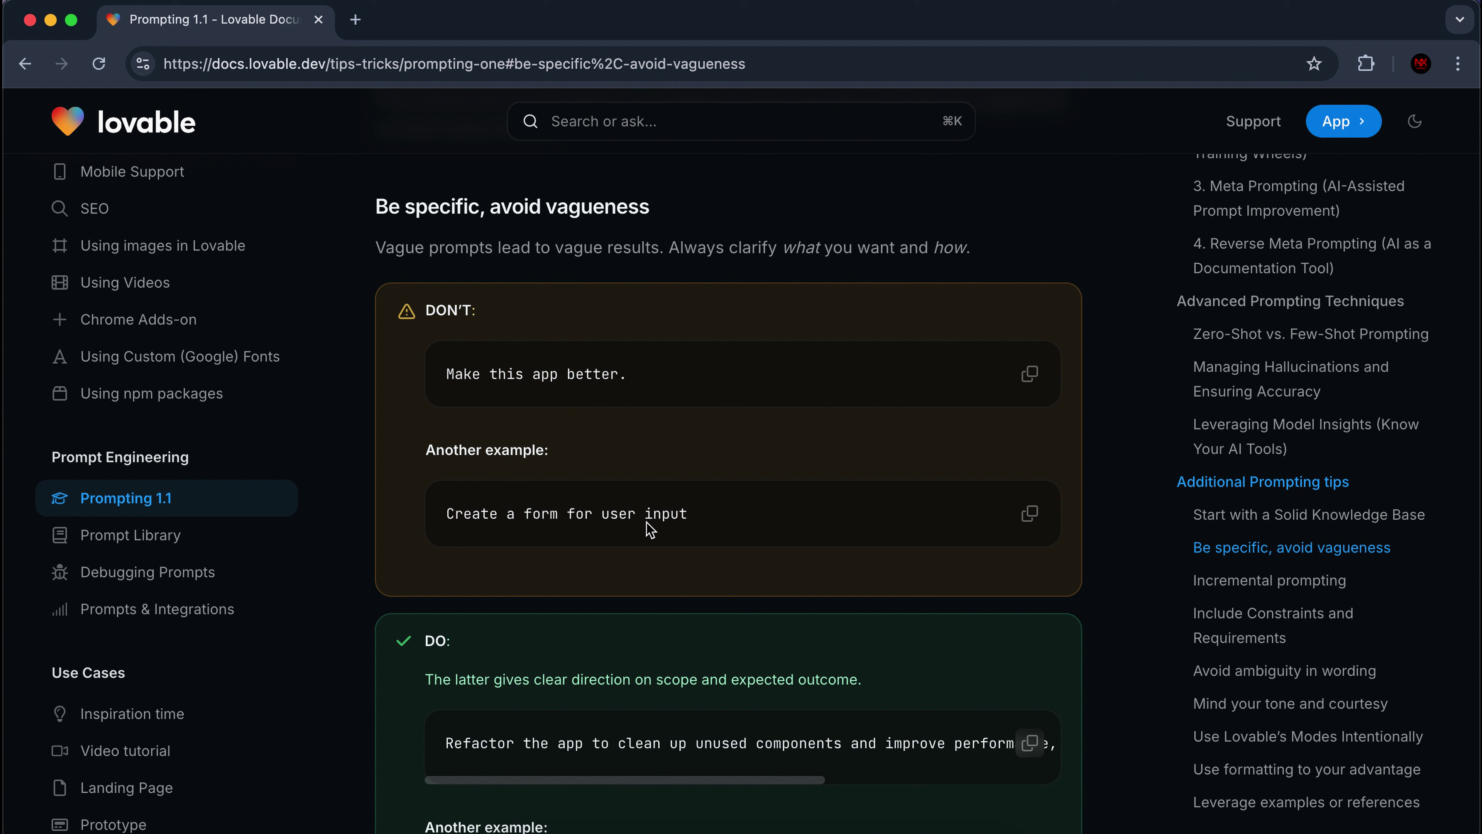
triple_click(639, 398)
left_click(671, 424)
triple_click(662, 400)
left_click(665, 402)
left_click_drag(457, 507, 677, 506)
left_click(677, 506)
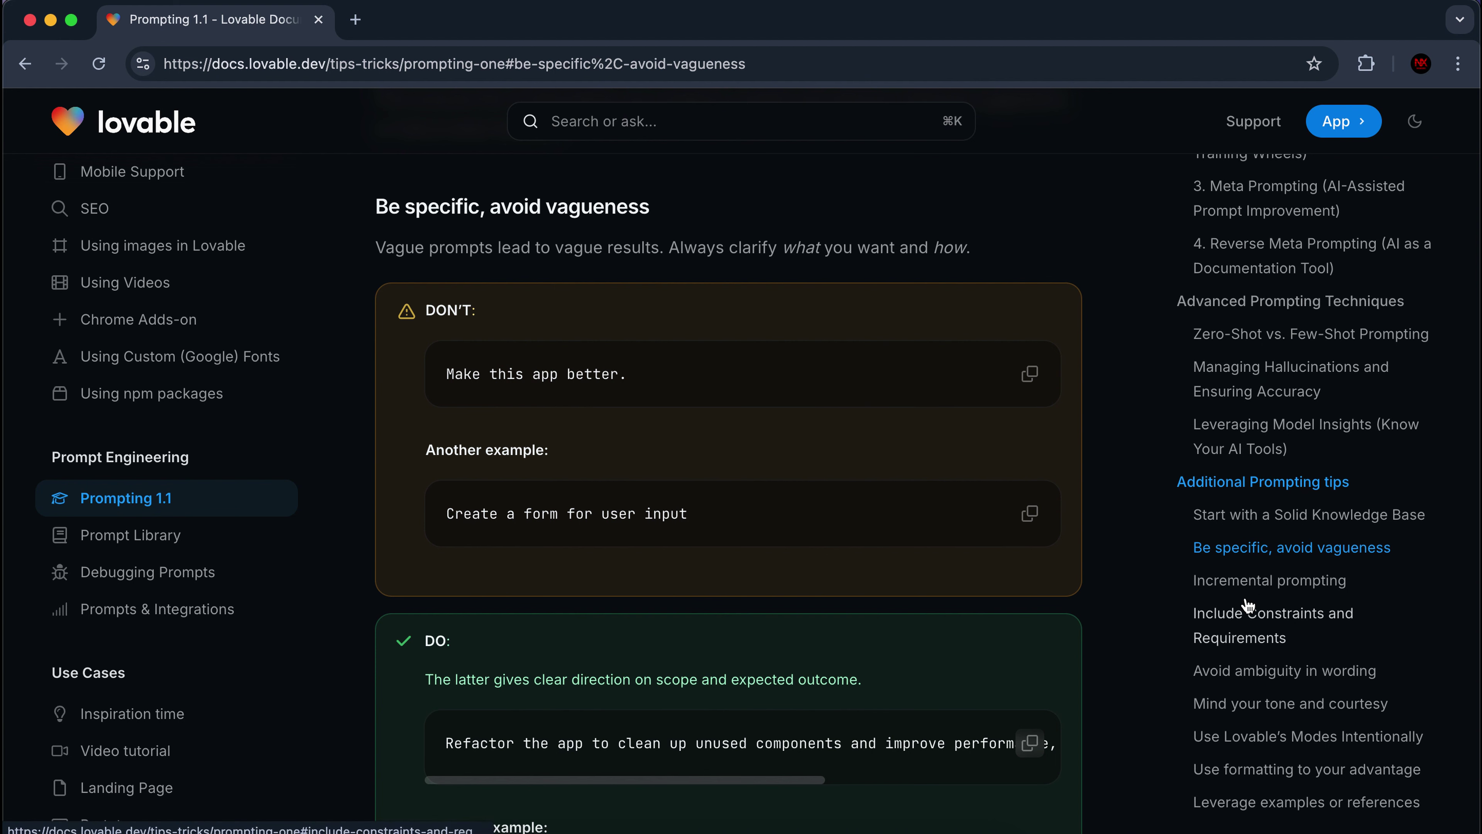
left_click(1268, 523)
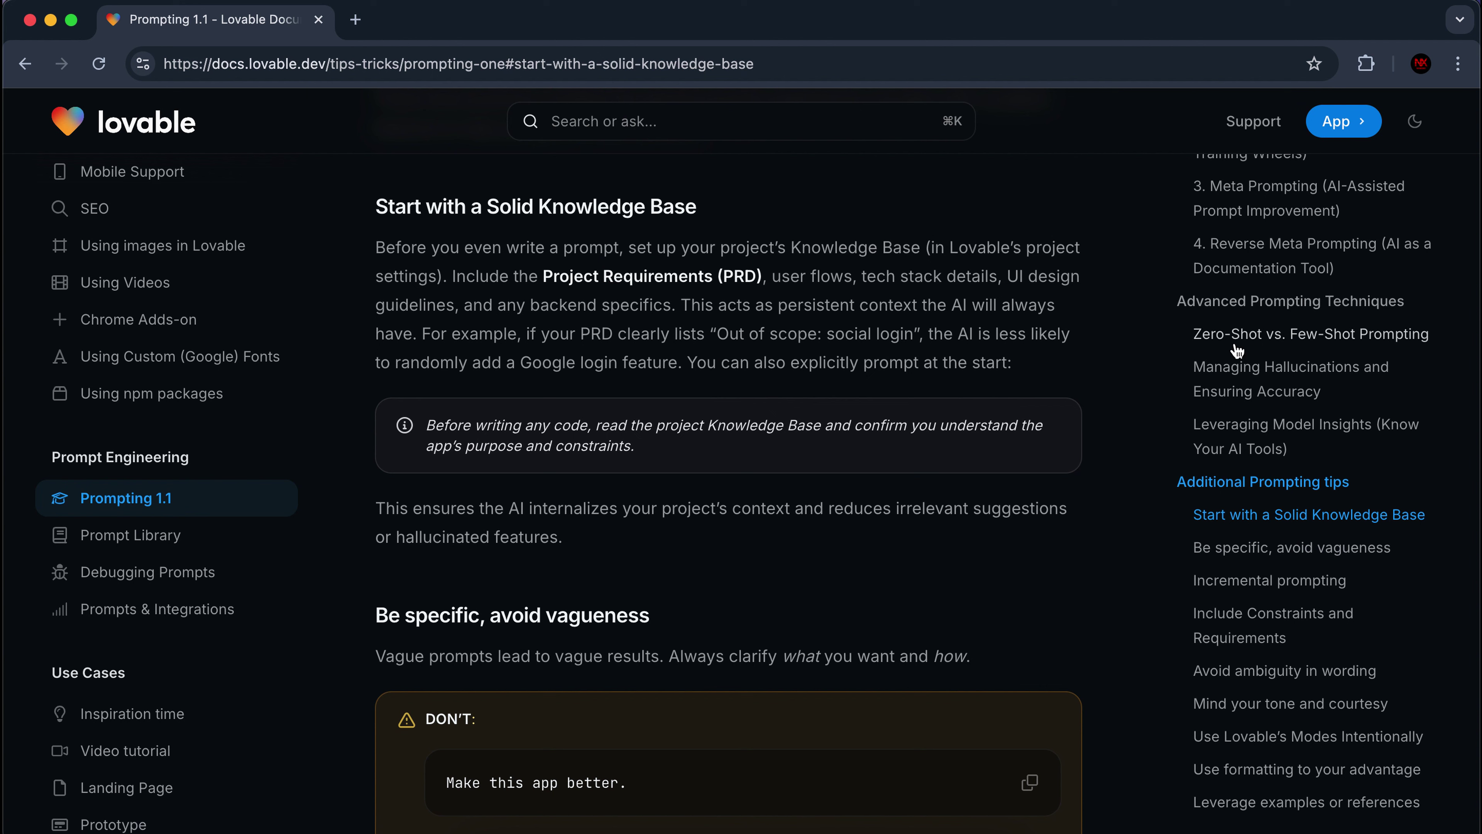
Open "Mind your tone and courtesy" and read on through the tips on Lovable's modes, formatting, and examples or references.
scroll(1246, 358, "up", 1)
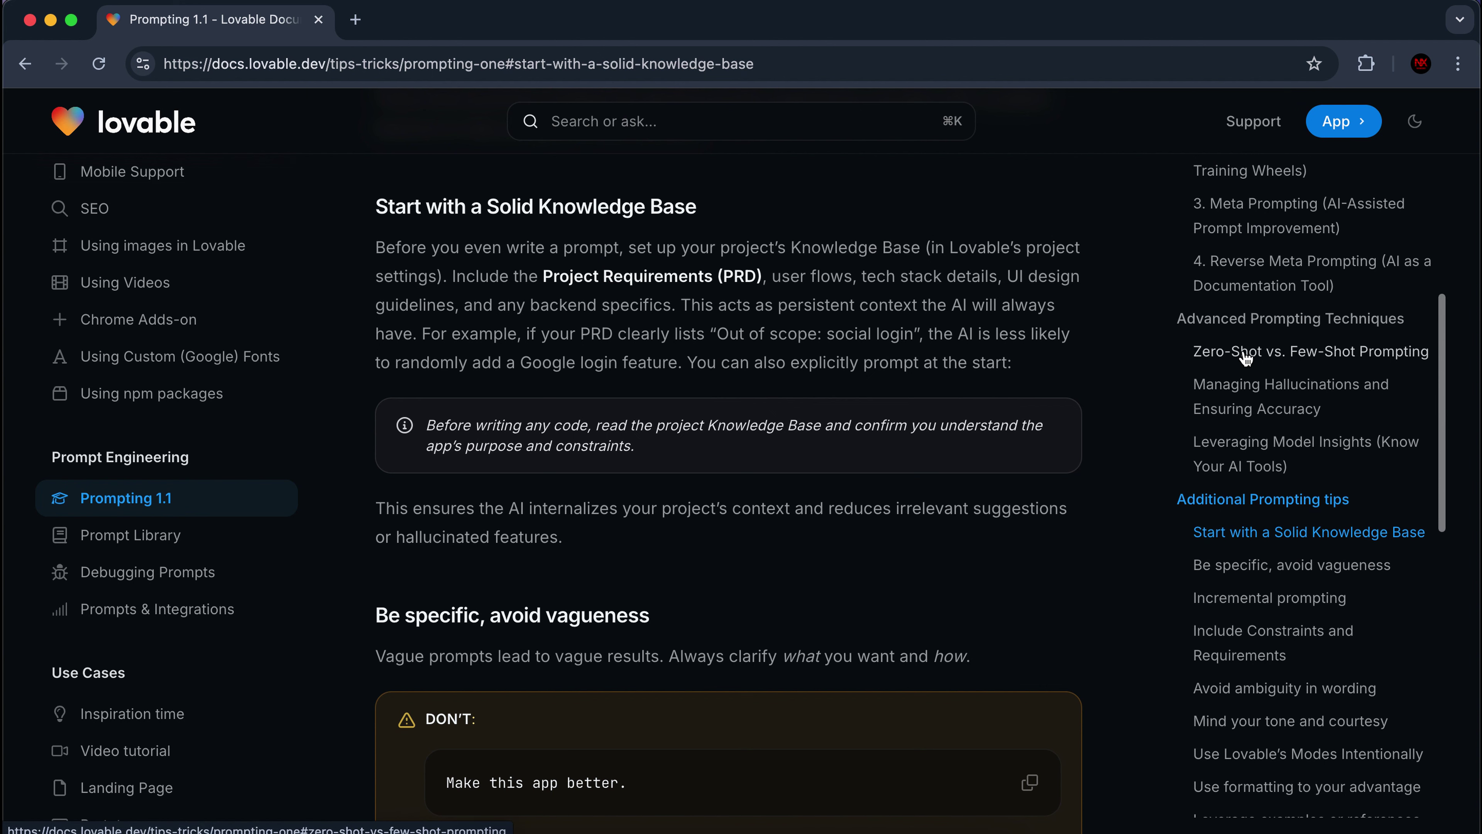
left_click(1220, 724)
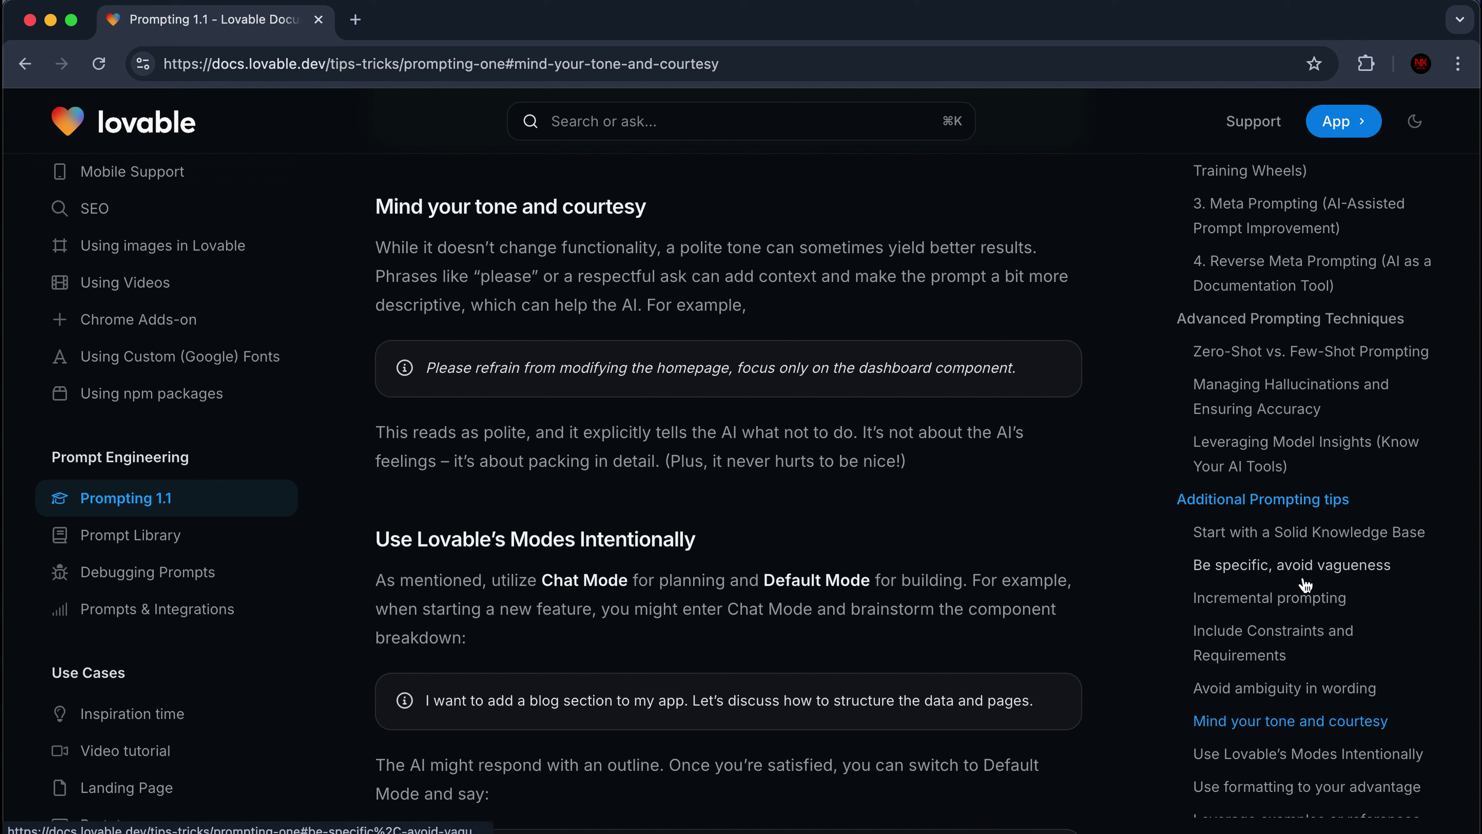
scroll(727, 576, "down", 10)
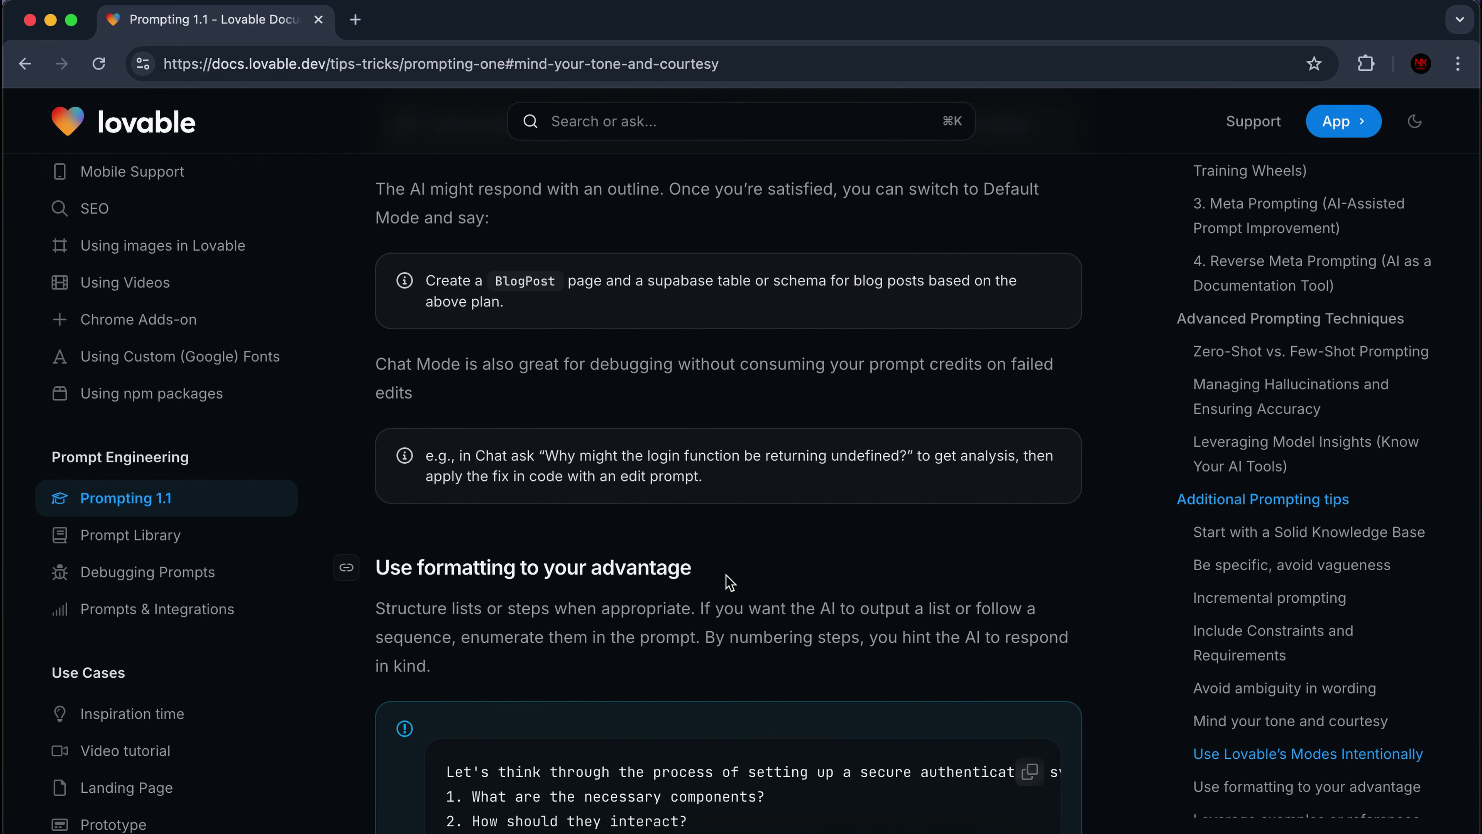
scroll(727, 578, "down", 4)
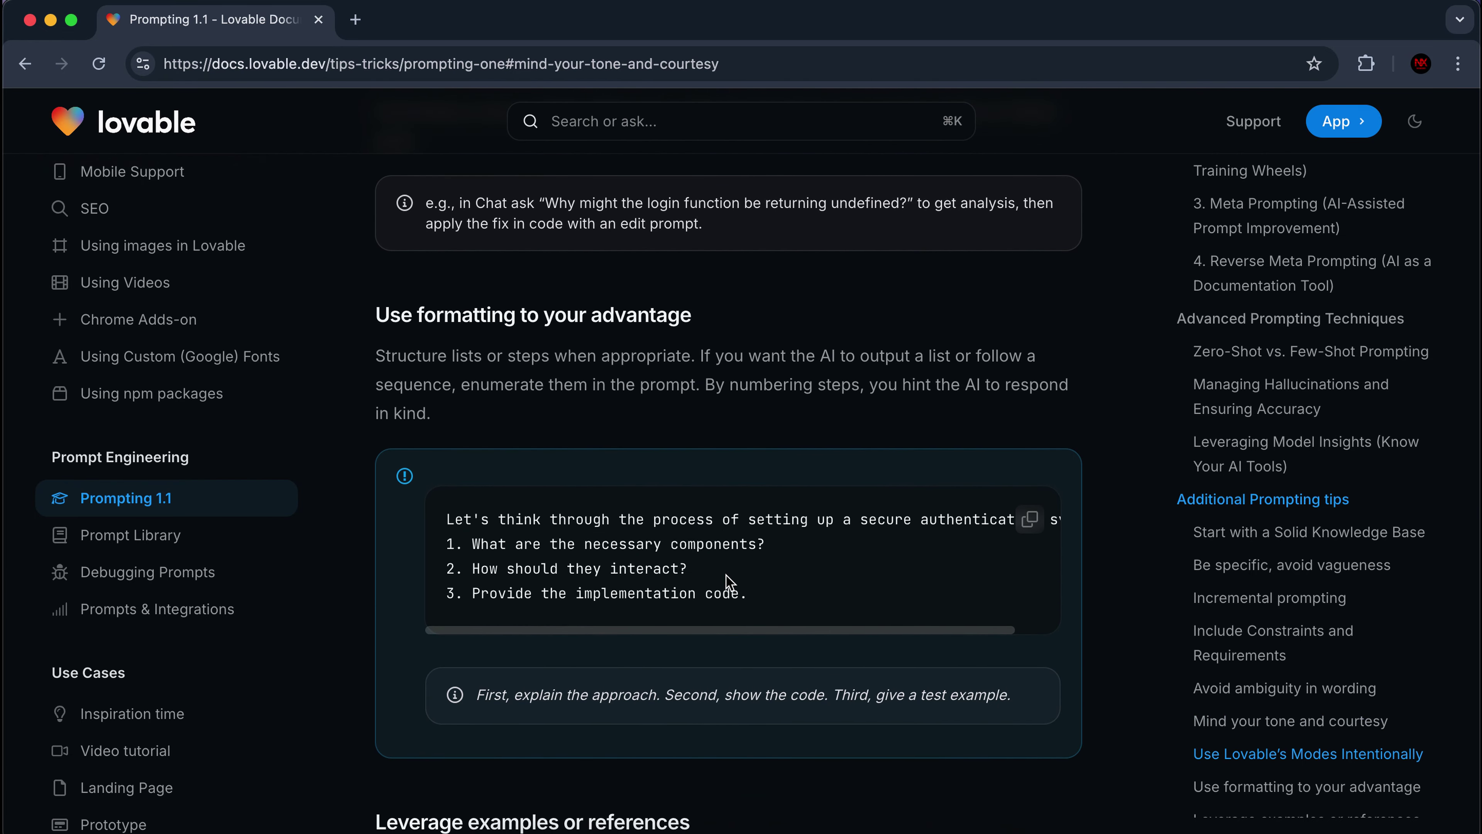
scroll(726, 575, "down", 7)
scroll(727, 575, "down", 5)
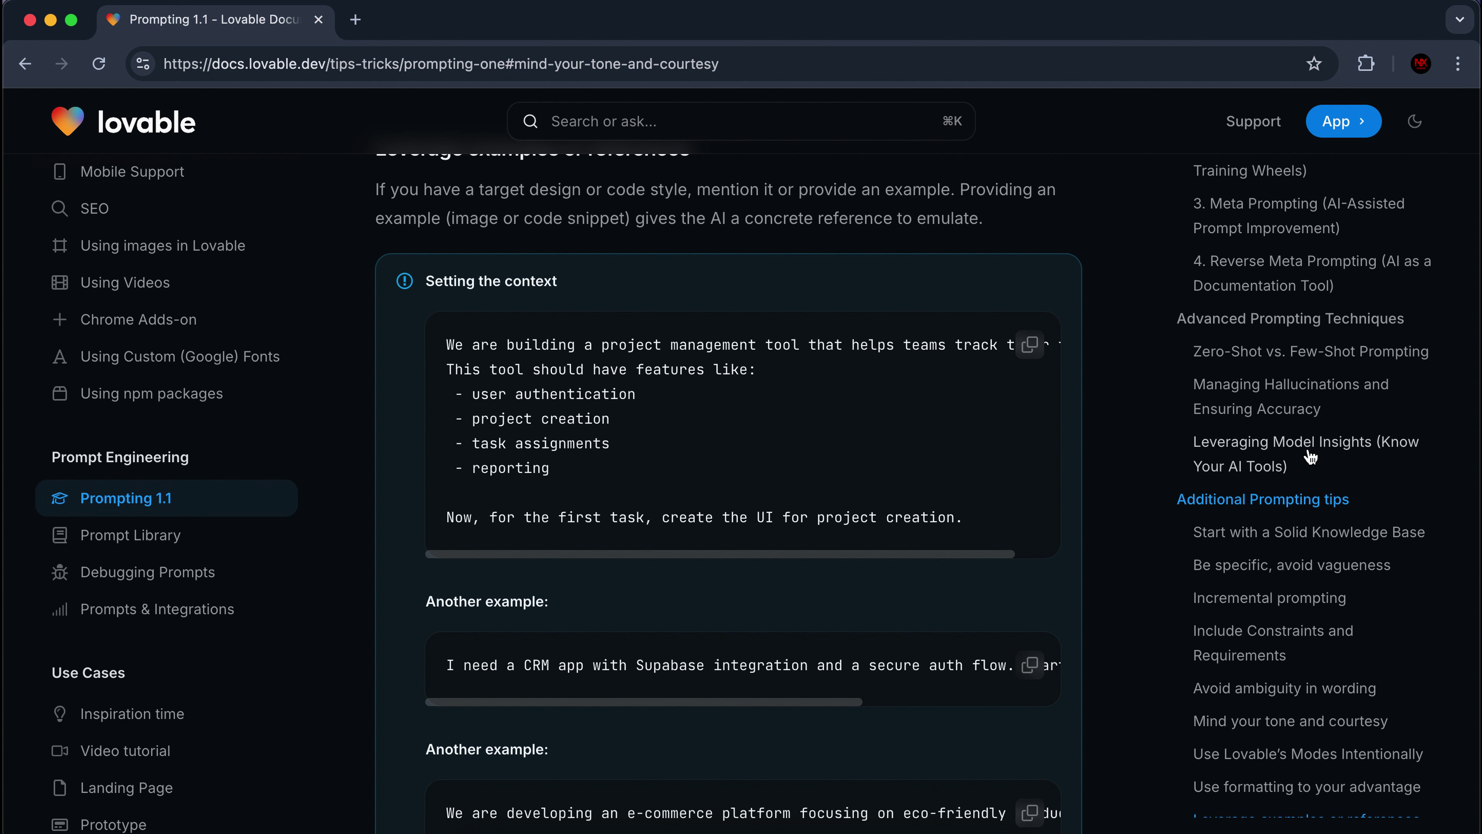
Open "The Four Levels of Prompting" and read through the levels from structured "Training Wheels" to Reverse Meta Prompting.
scroll(1310, 456, "up", 6)
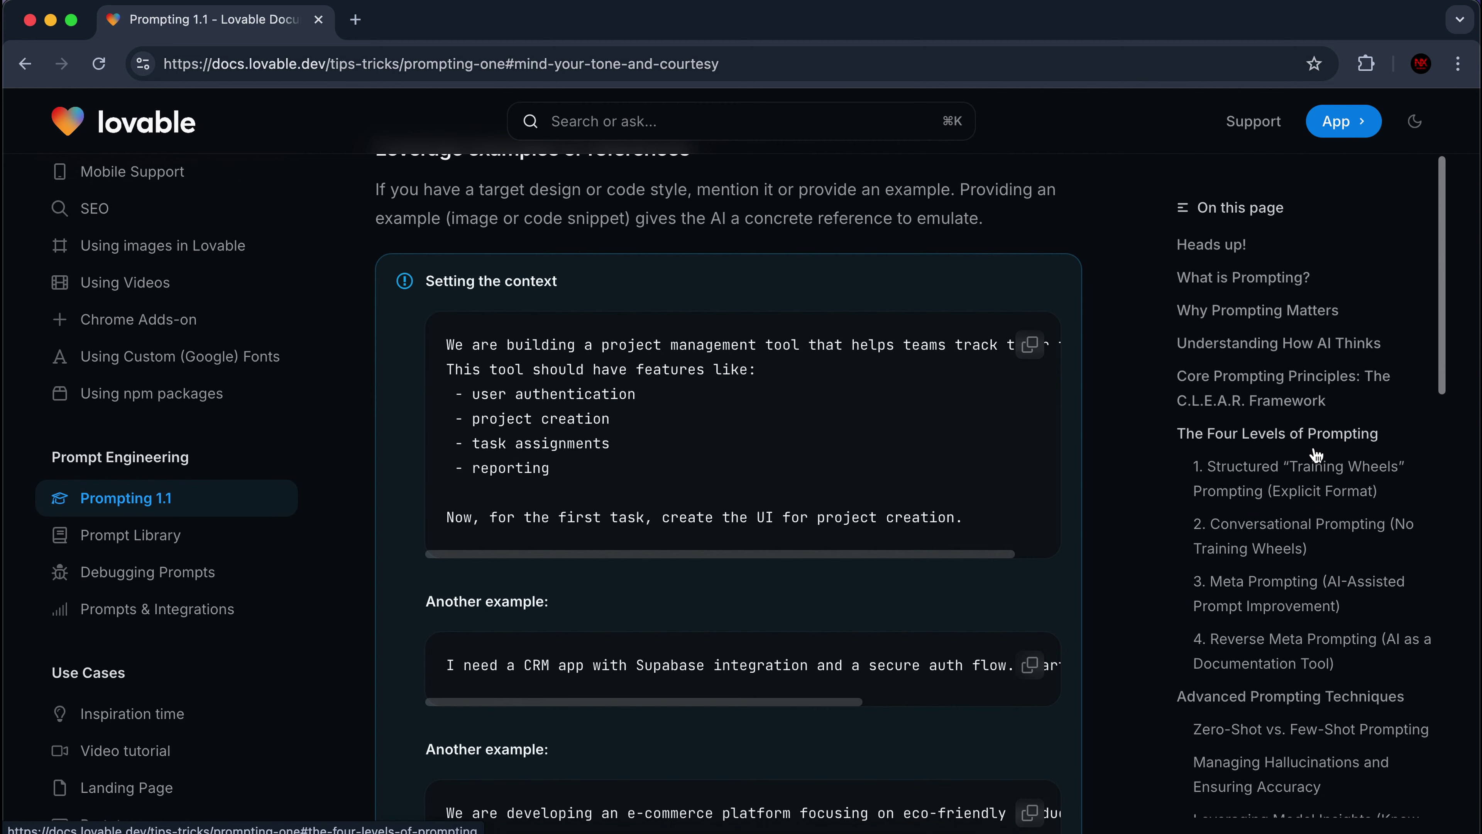
left_click(1311, 438)
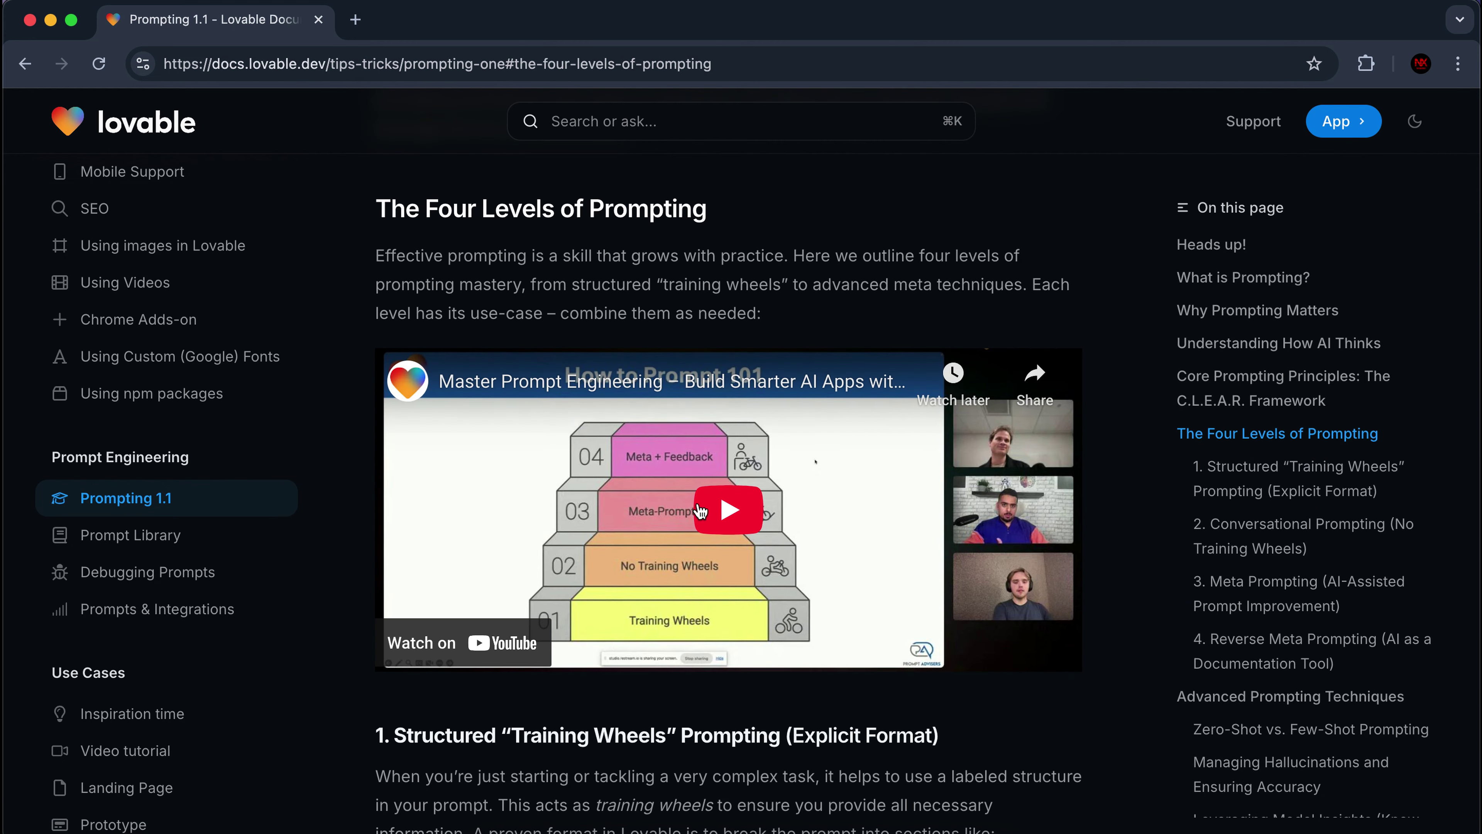
scroll(539, 527, "down", 2)
scroll(540, 527, "down", 8)
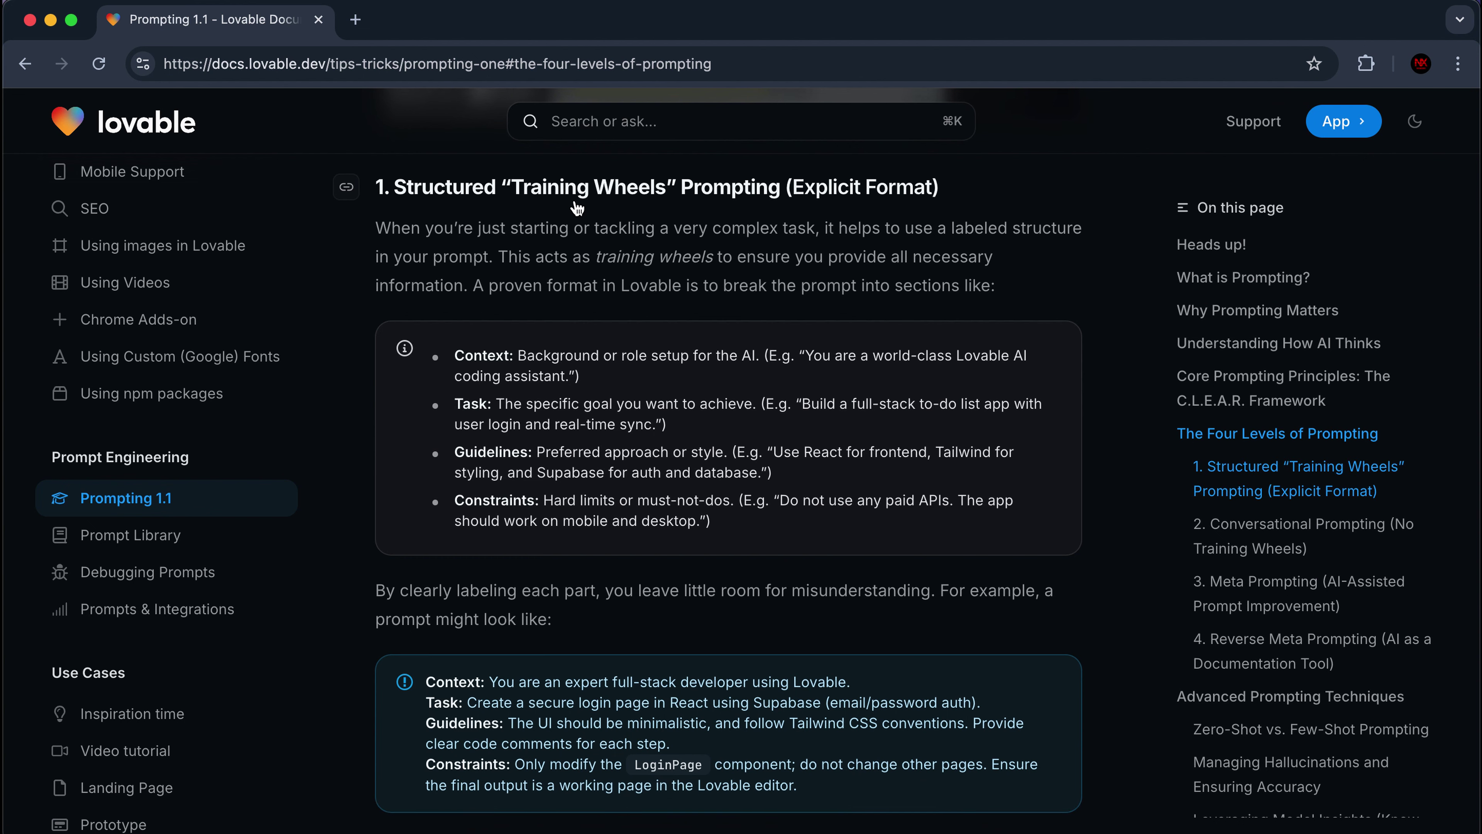
scroll(650, 280, "down", 9)
scroll(652, 285, "down", 2)
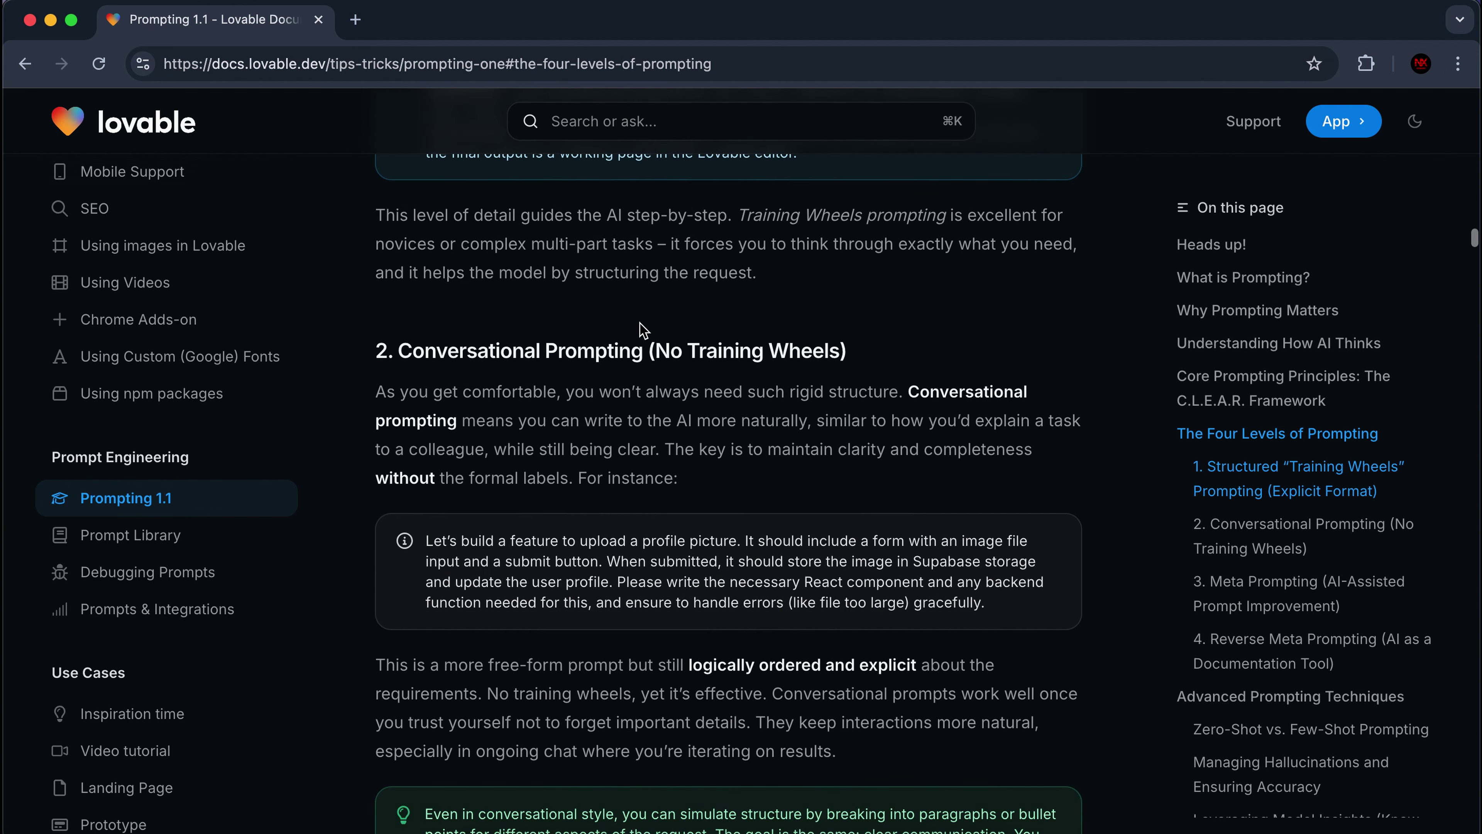
scroll(714, 383, "down", 2)
scroll(714, 383, "down", 9)
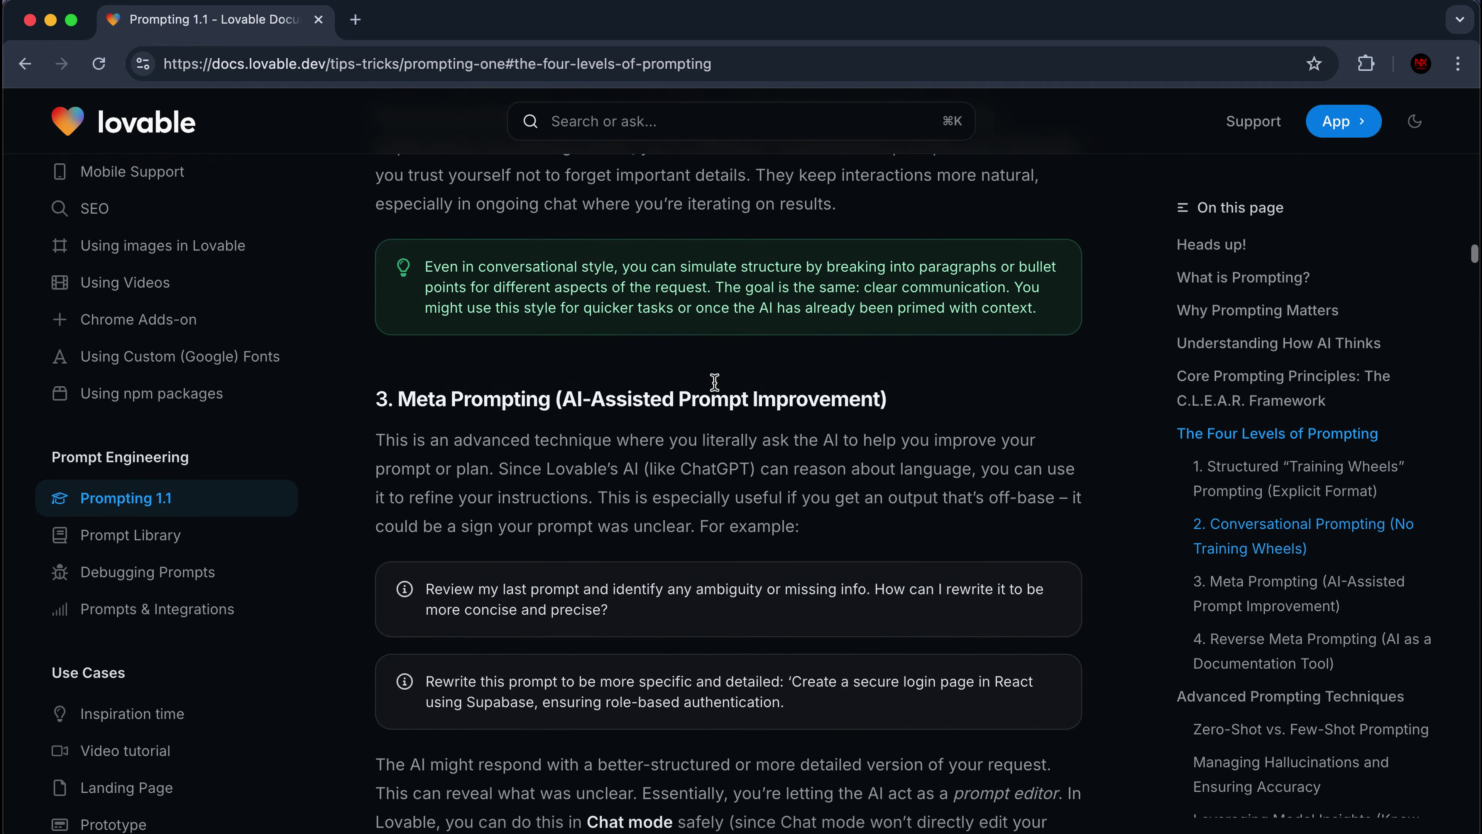
scroll(569, 362, "down", 1)
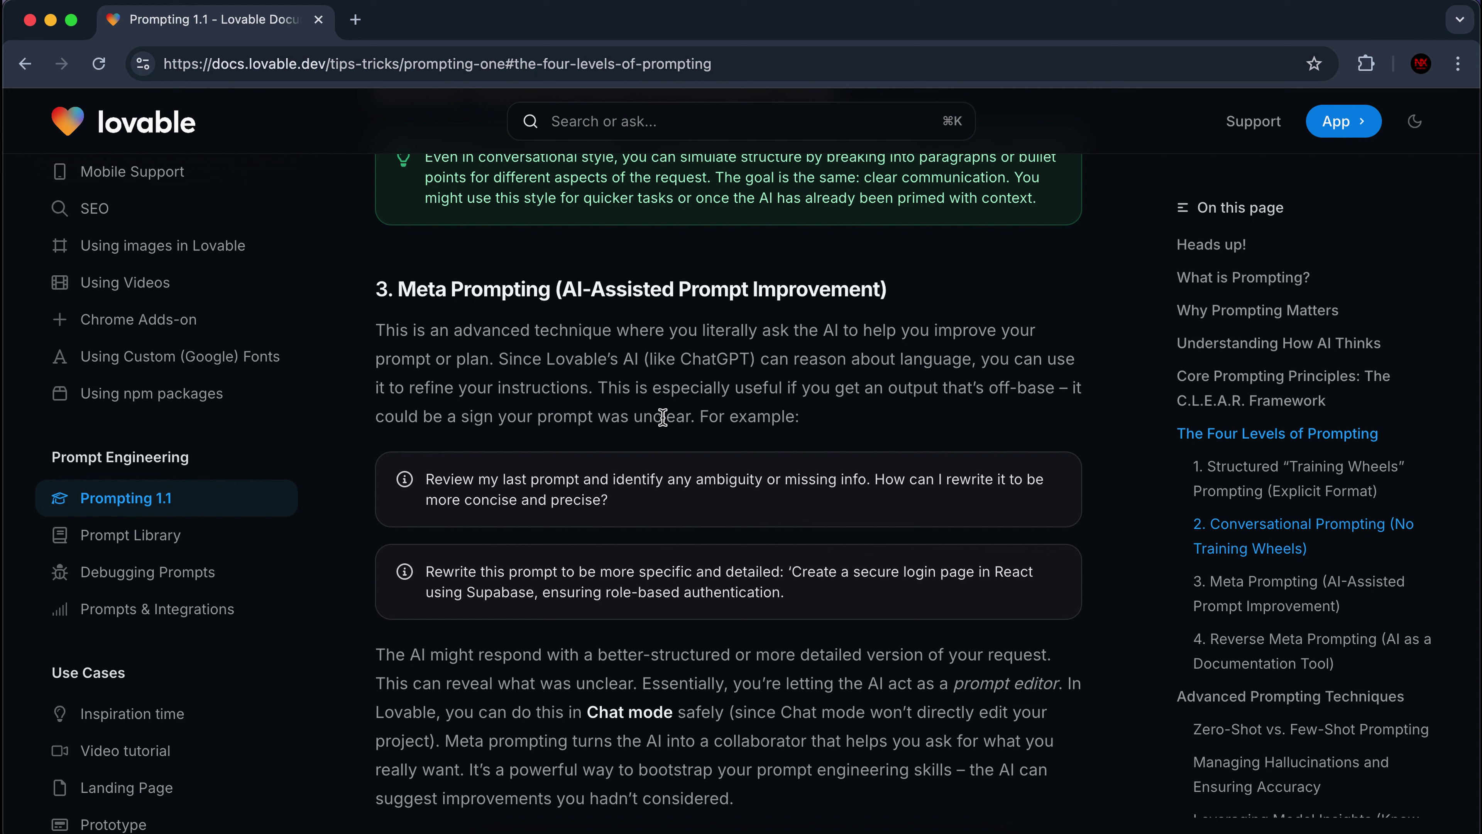
scroll(730, 418, "down", 7)
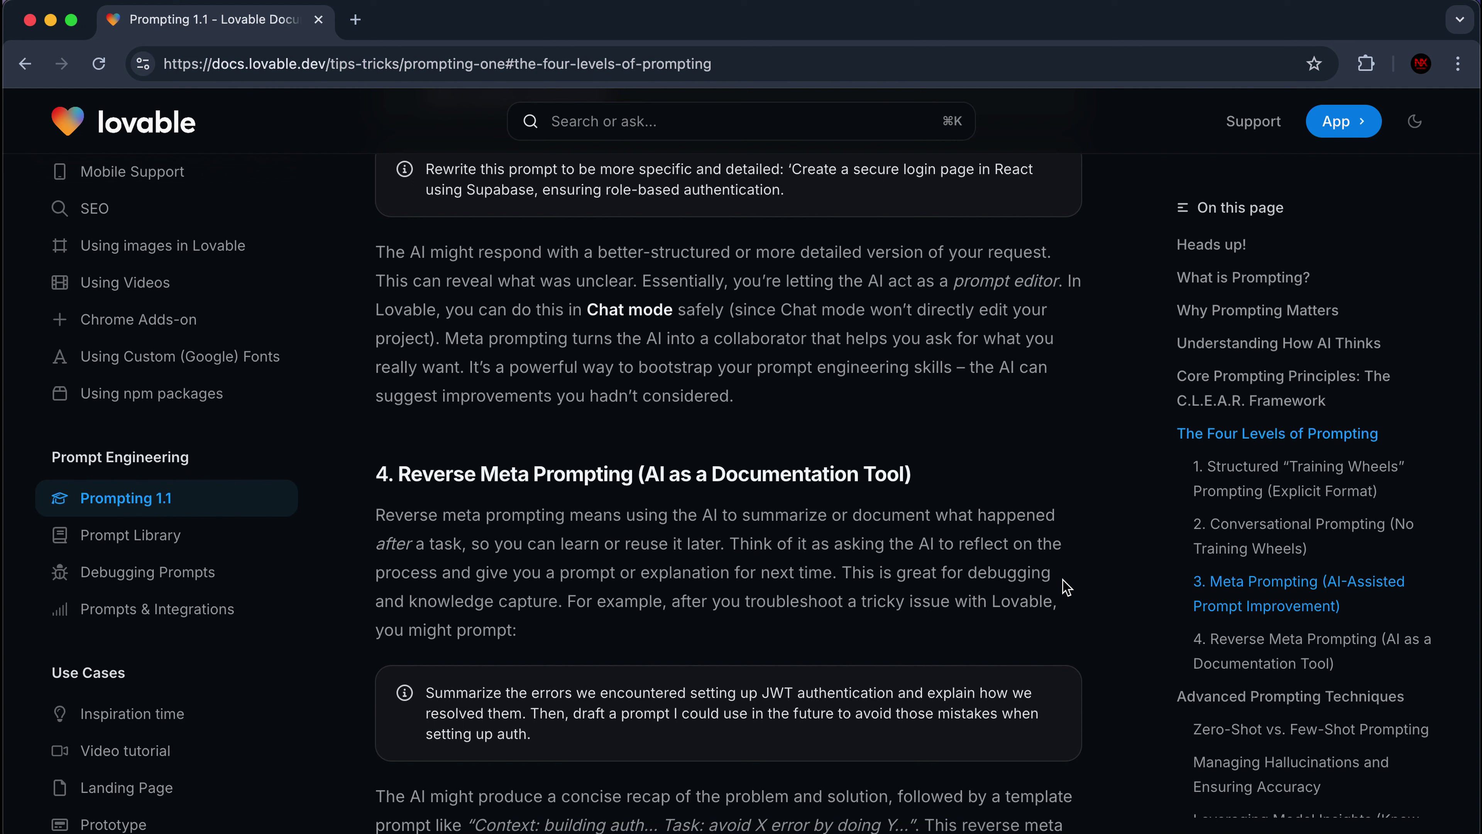
Open the C.L.E.A.R. Framework section and examine the Concise, Logical, Explicit, Adaptive and Reflective principles with their example prompts.
left_click(1325, 395)
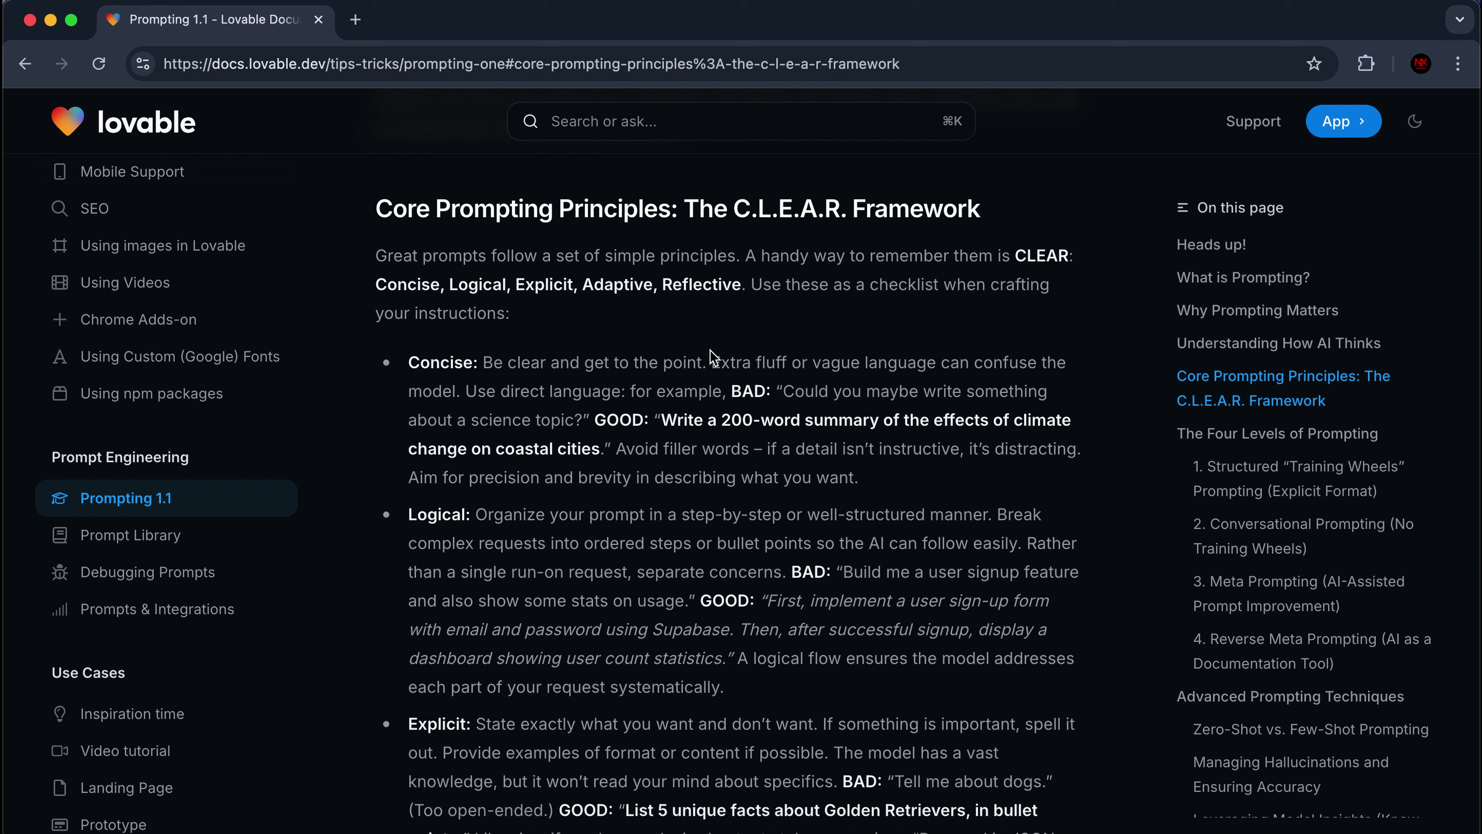
scroll(711, 354, "down", 7)
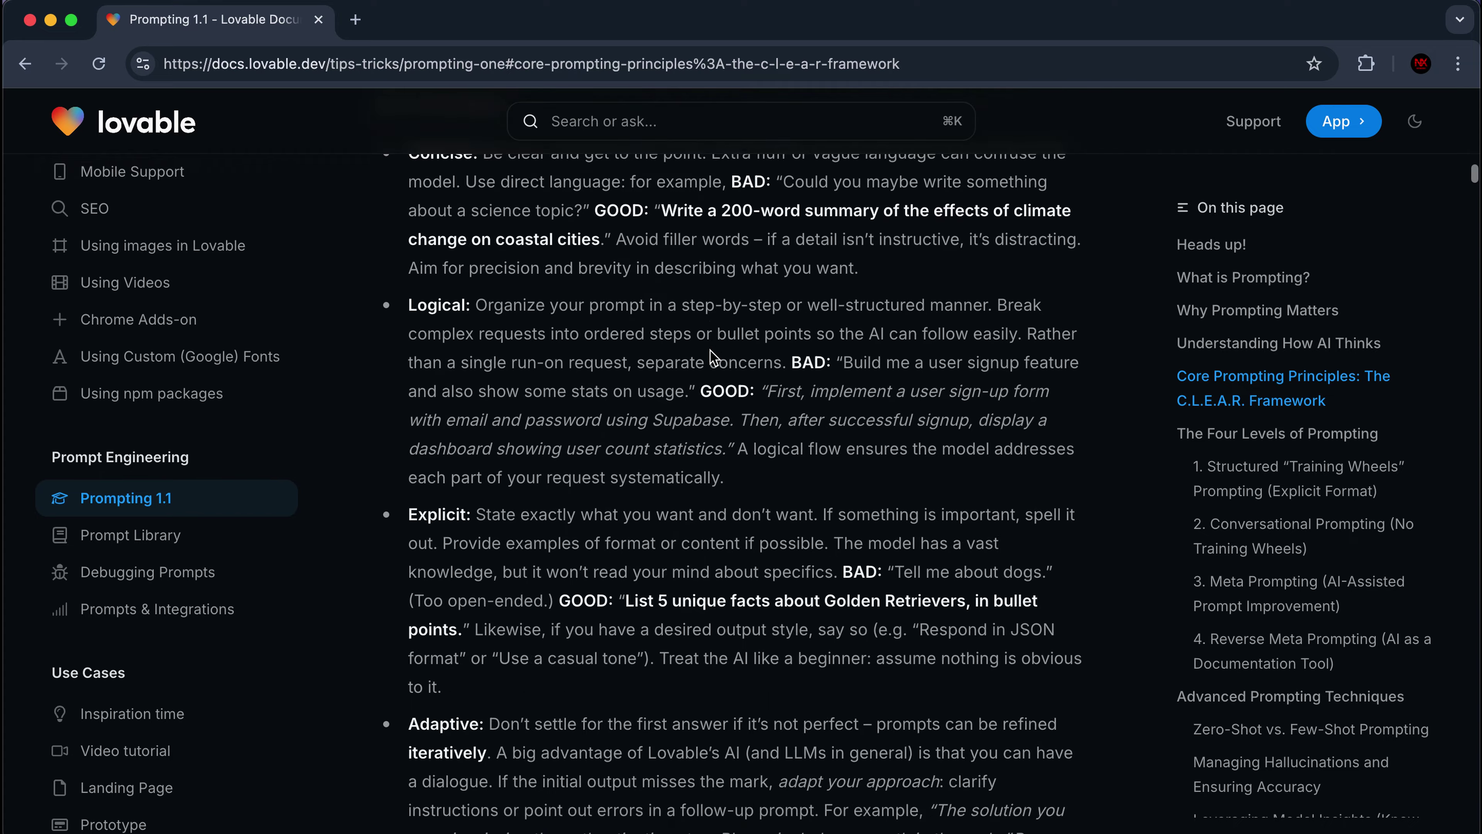
scroll(710, 350, "down", 8)
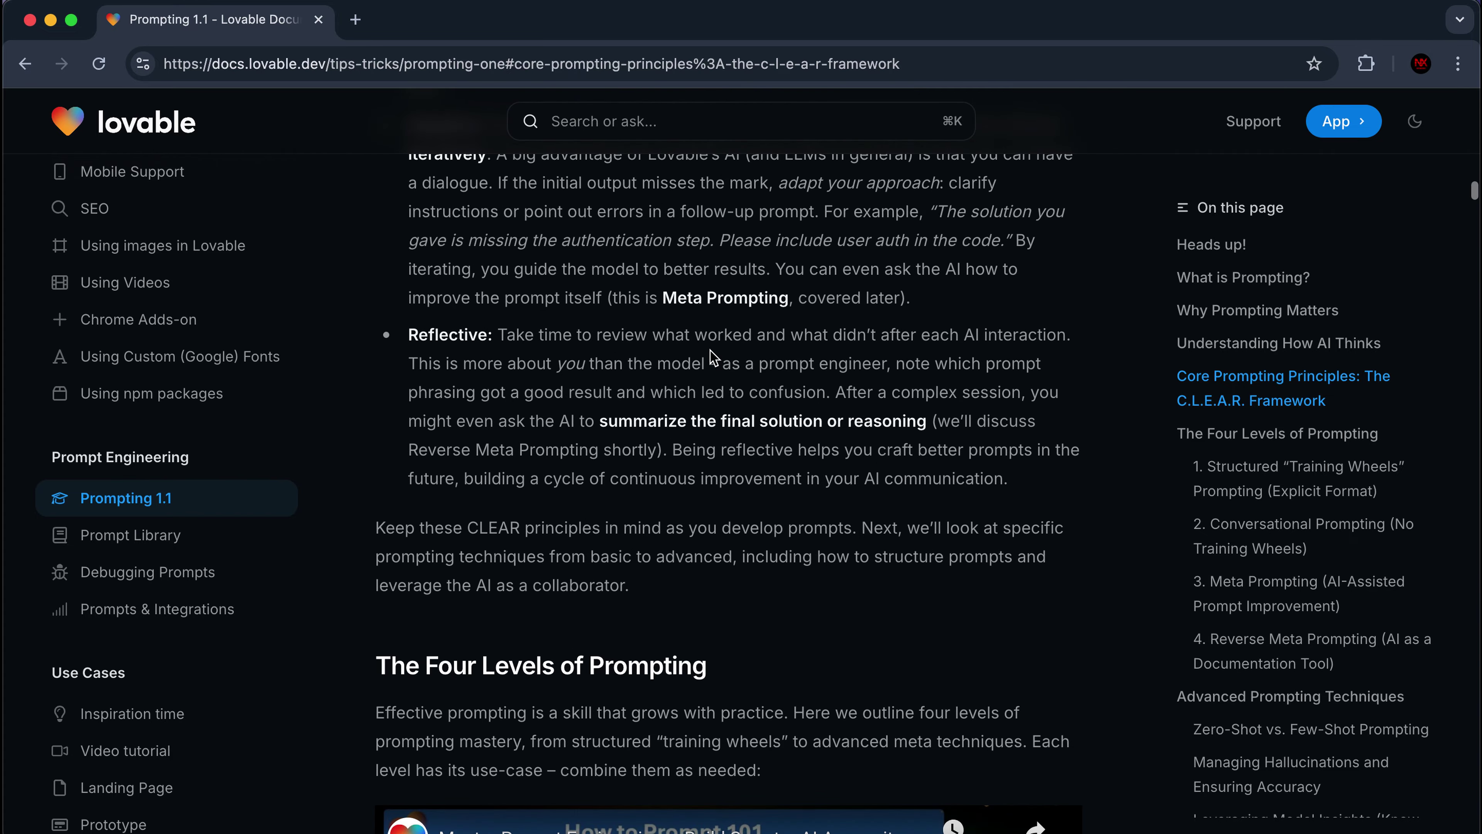
scroll(711, 351, "up", 14)
scroll(711, 353, "up", 7)
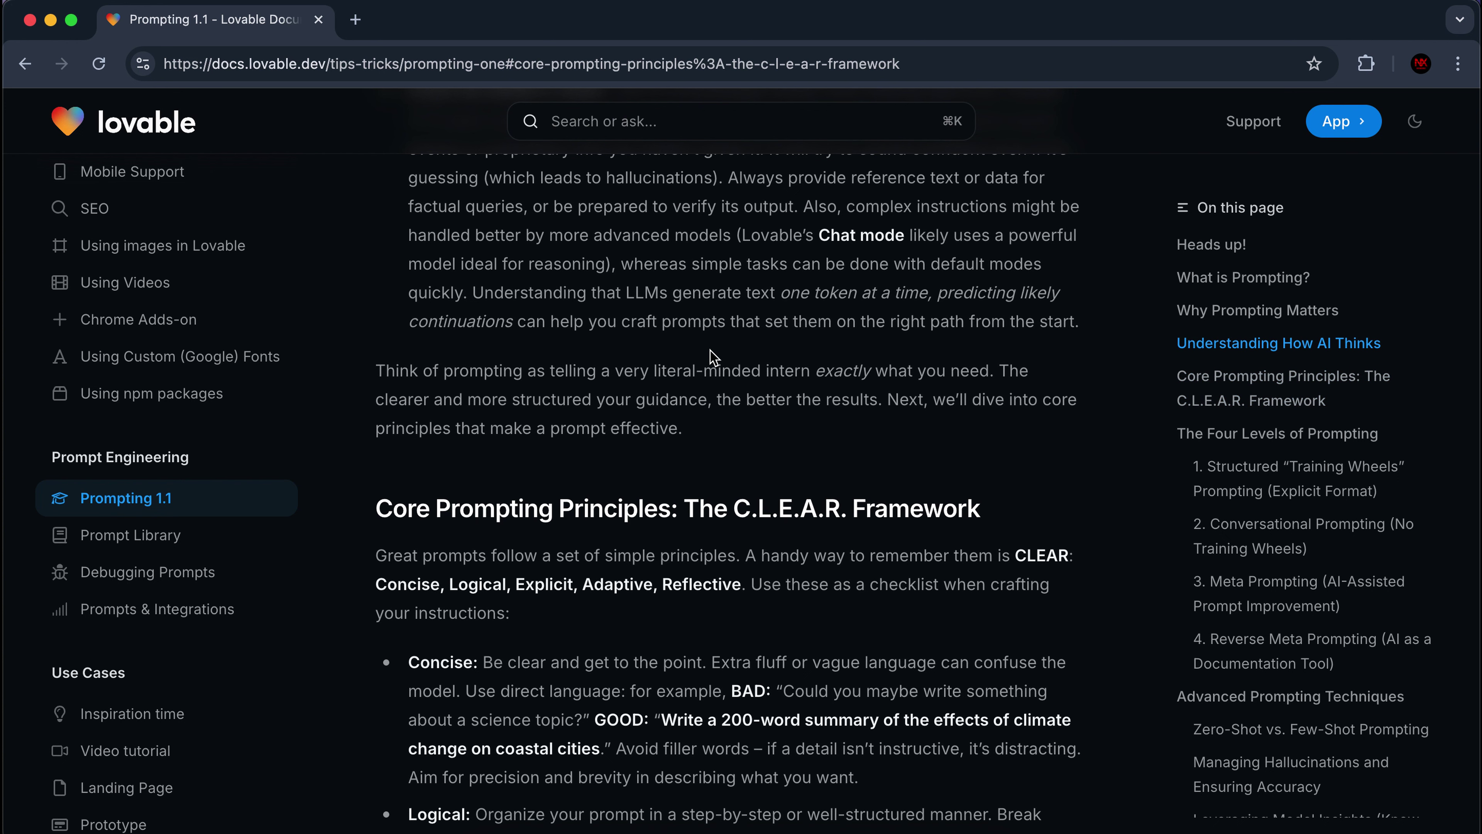
scroll(713, 356, "down", 4)
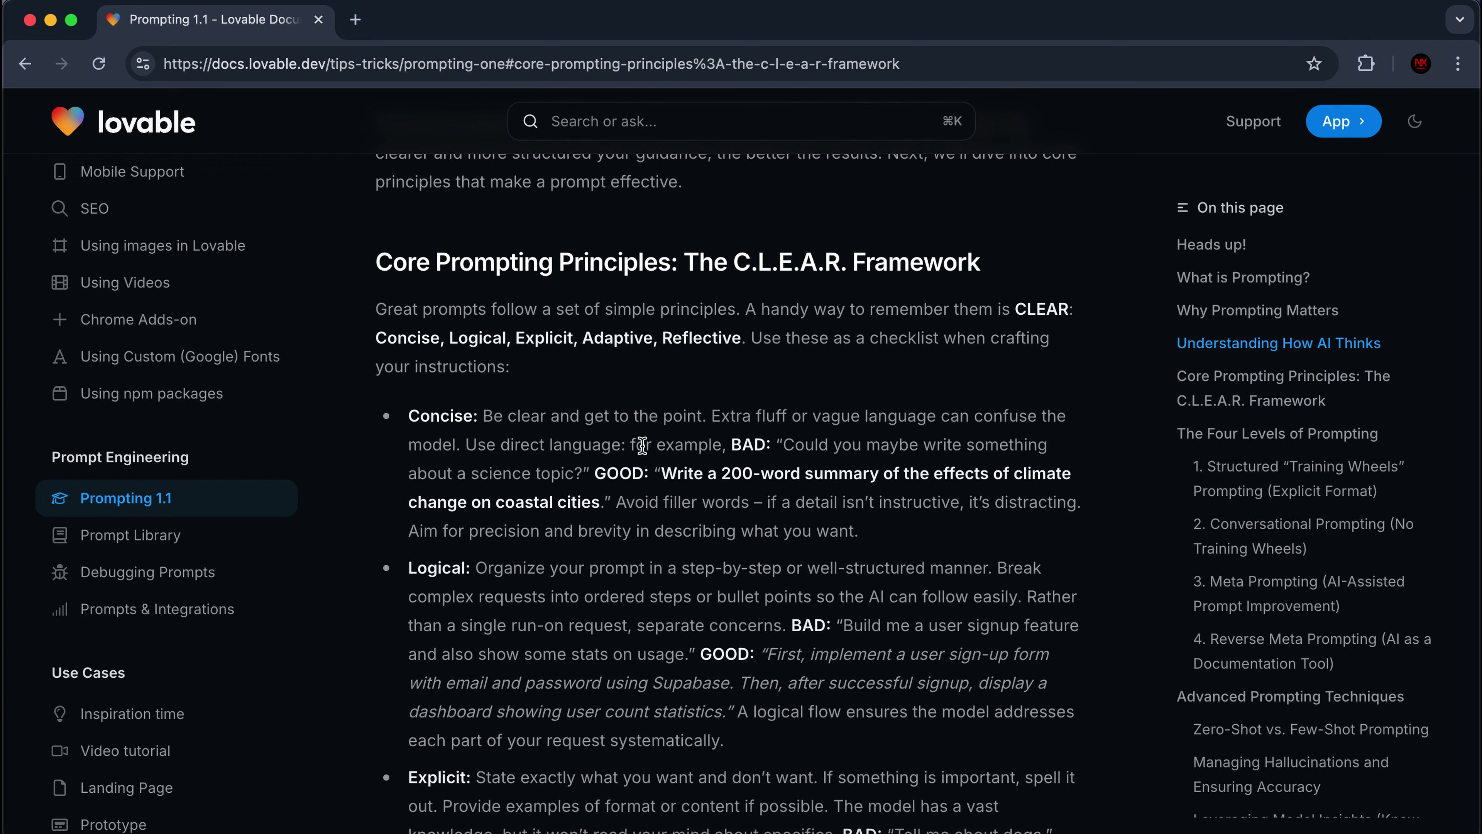
scroll(642, 446, "down", 7)
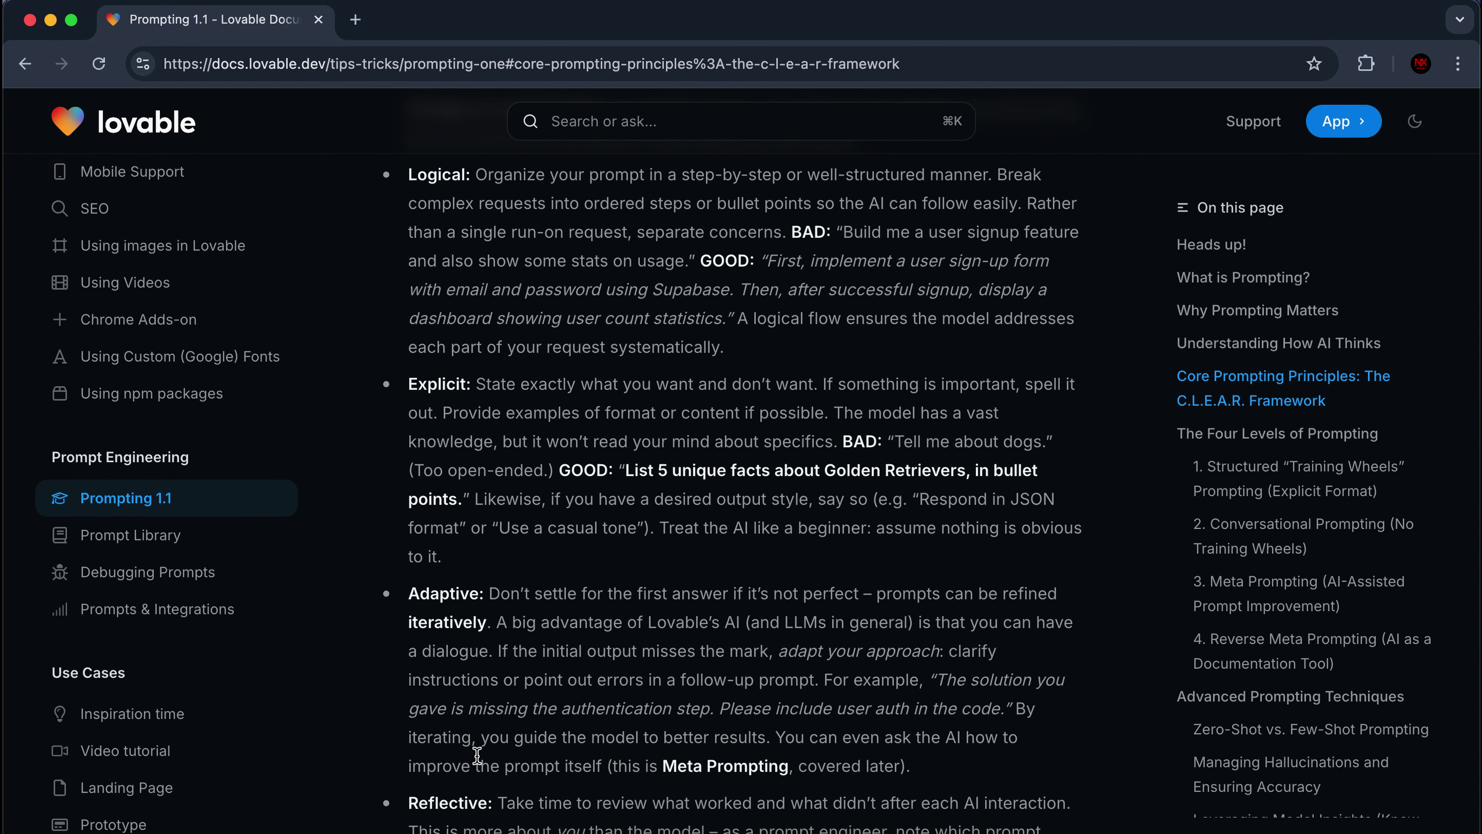
scroll(461, 525, "up", 5)
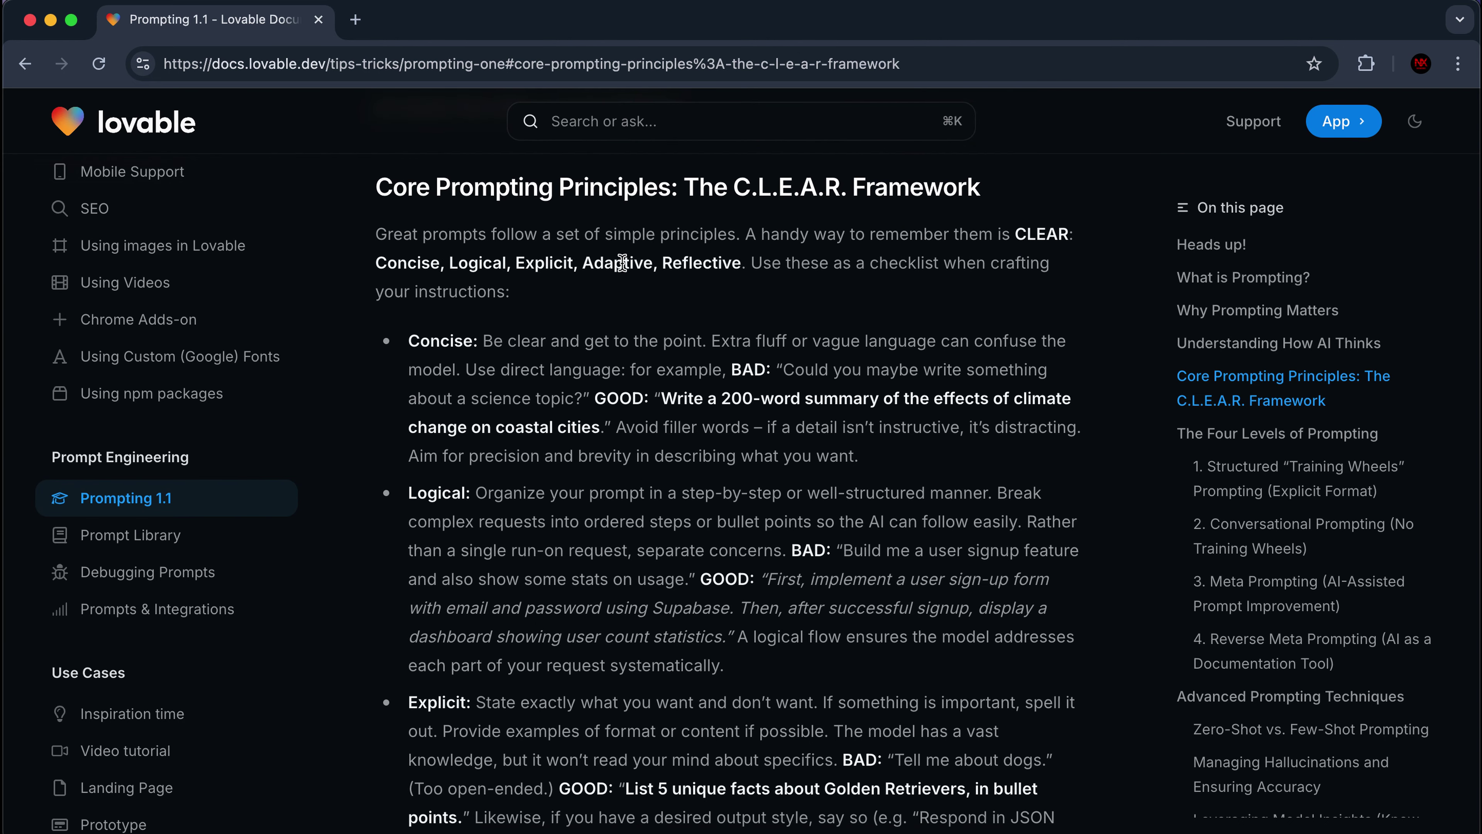
Look back through "Understanding How AI Thinks" to the start of the page and review its introductory sections on prompting.
scroll(727, 263, "up", 7)
scroll(732, 271, "up", 6)
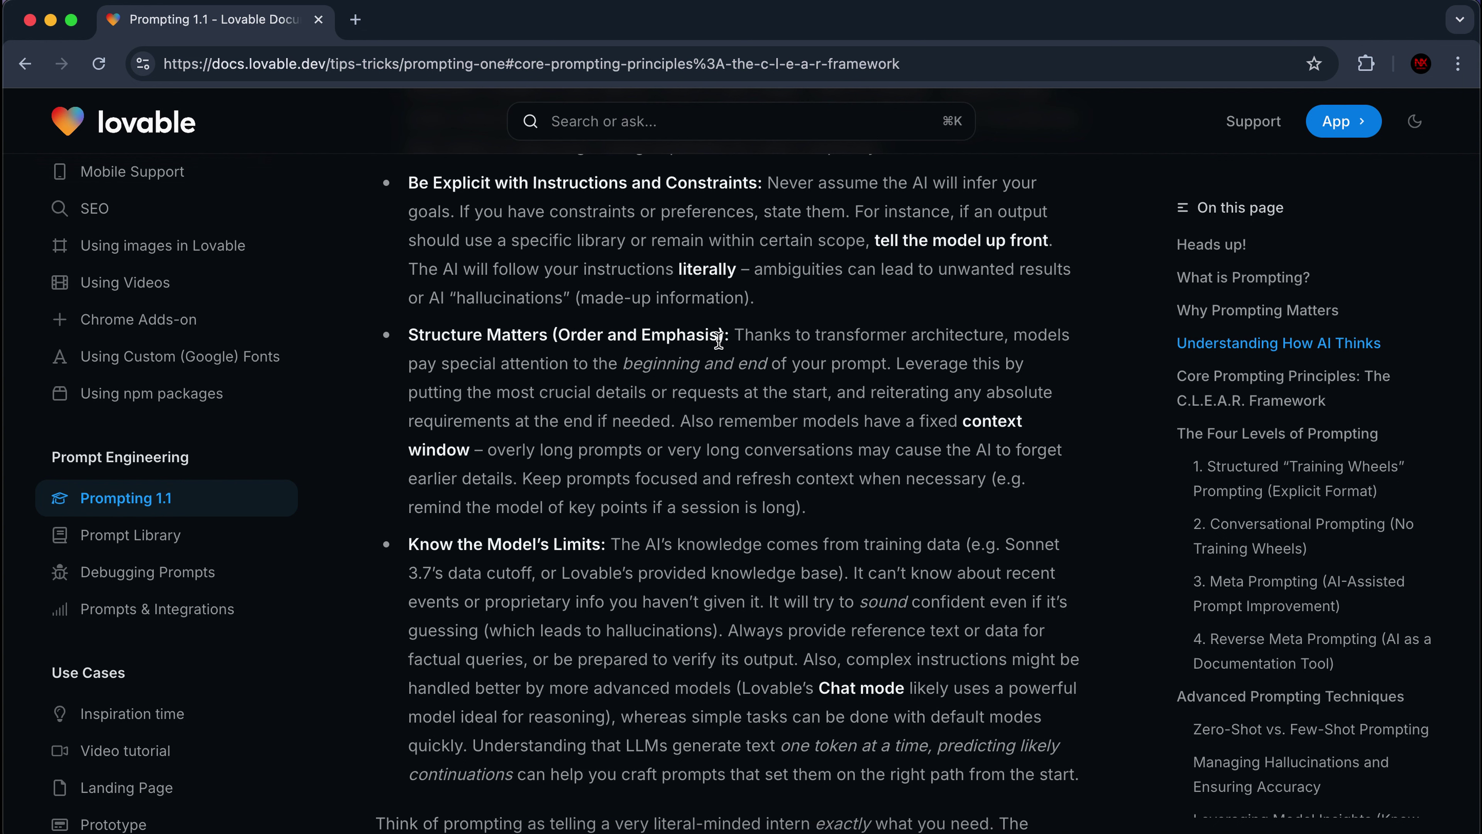
scroll(719, 342, "up", 15)
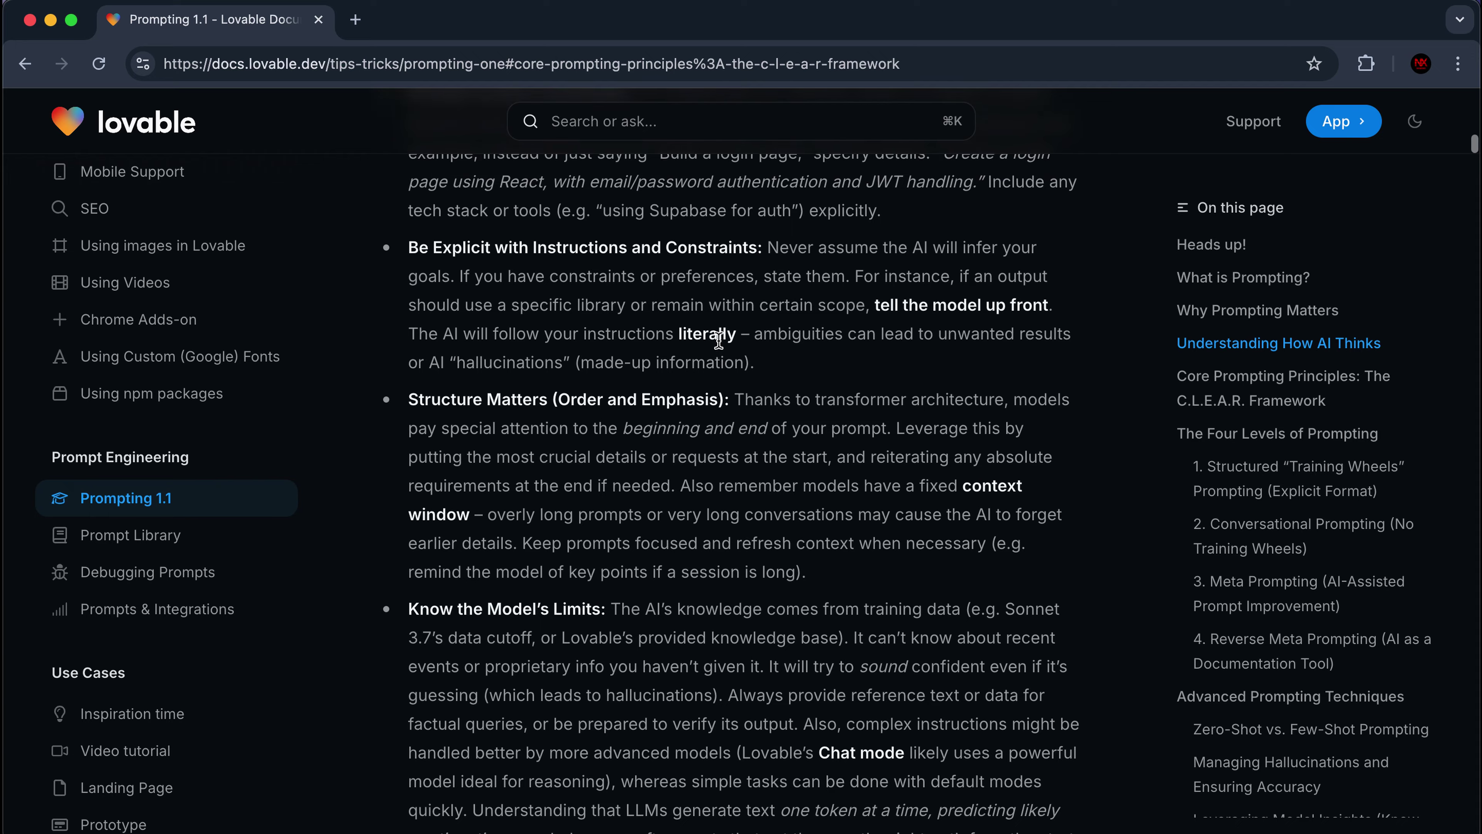
scroll(720, 345, "up", 5)
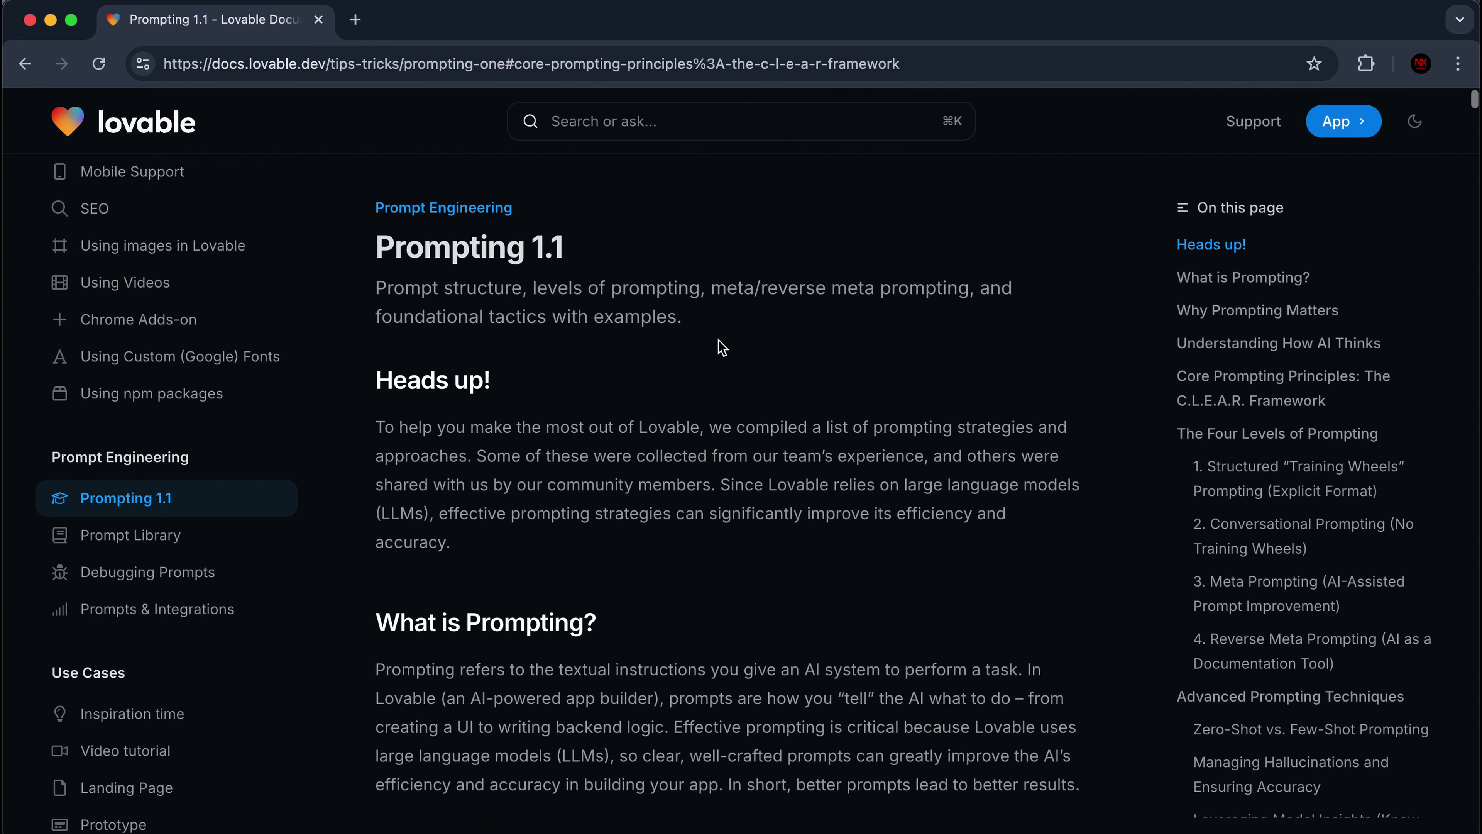
scroll(719, 342, "down", 5)
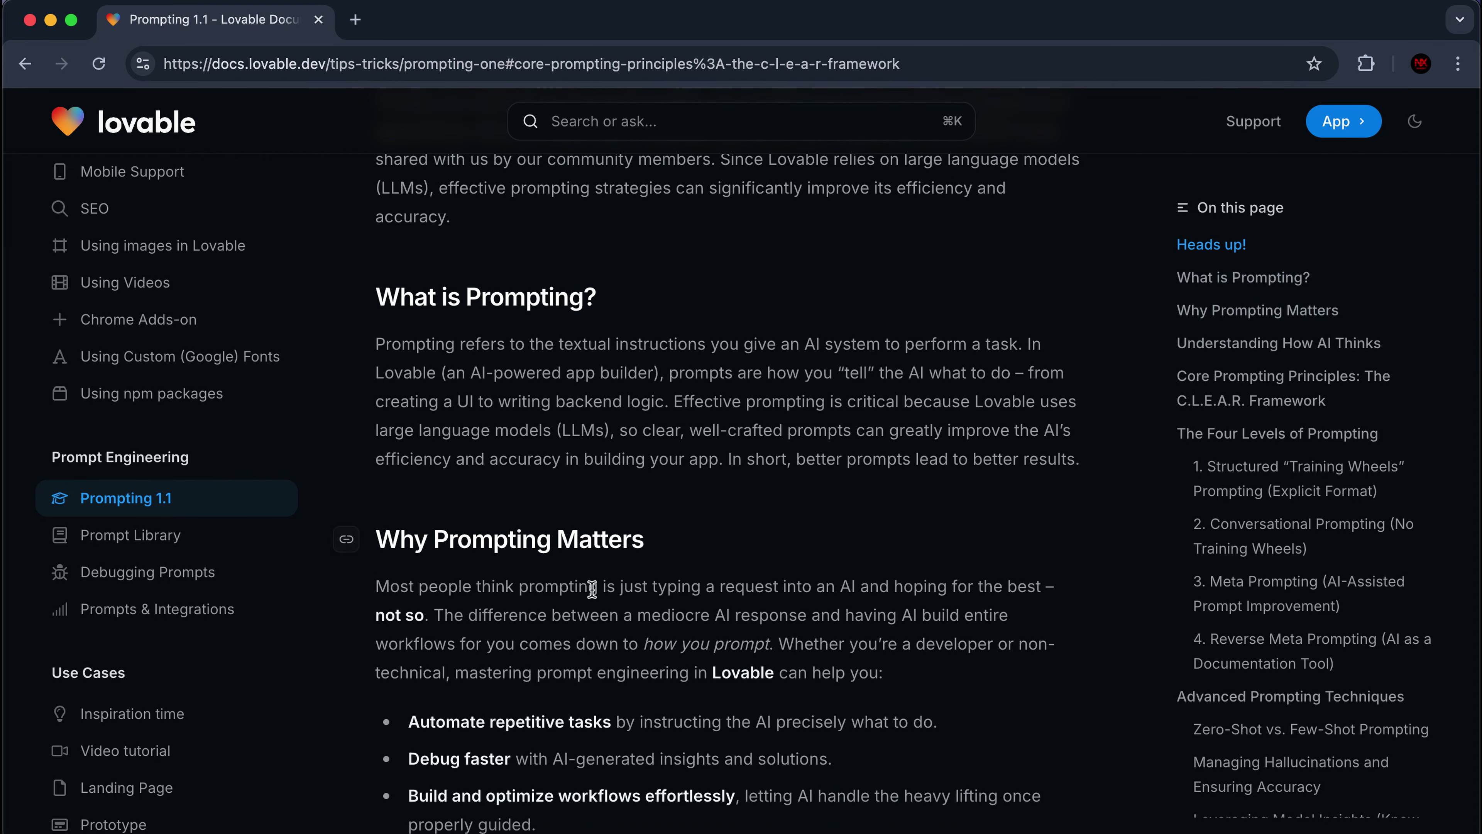
scroll(652, 565, "up", 1)
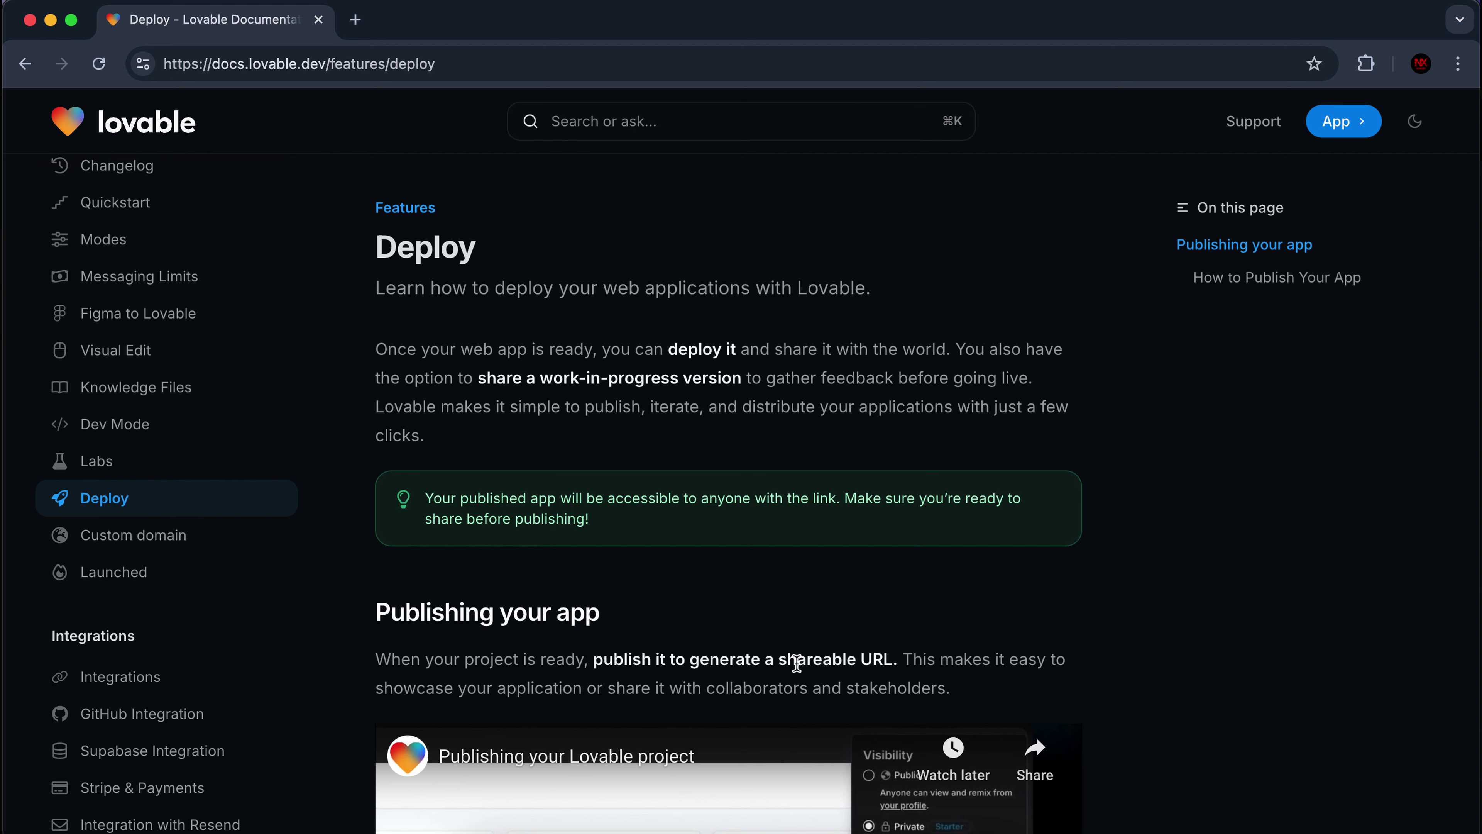
Read through the "How to Publish Your App" steps on the Deploy page and open the custom domain guide linked in Step 8.
scroll(797, 664, "down", 10)
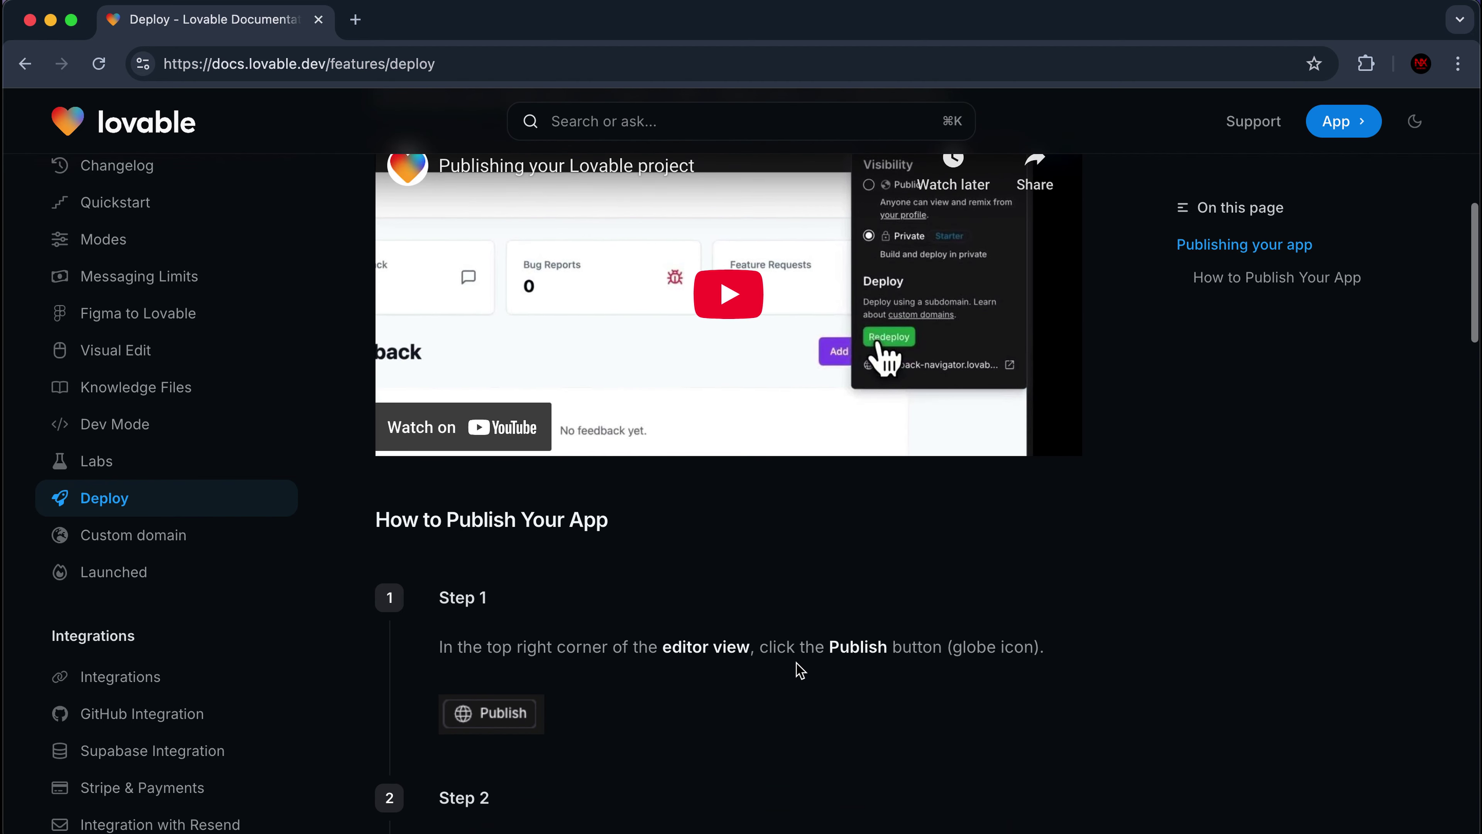
scroll(800, 670, "down", 3)
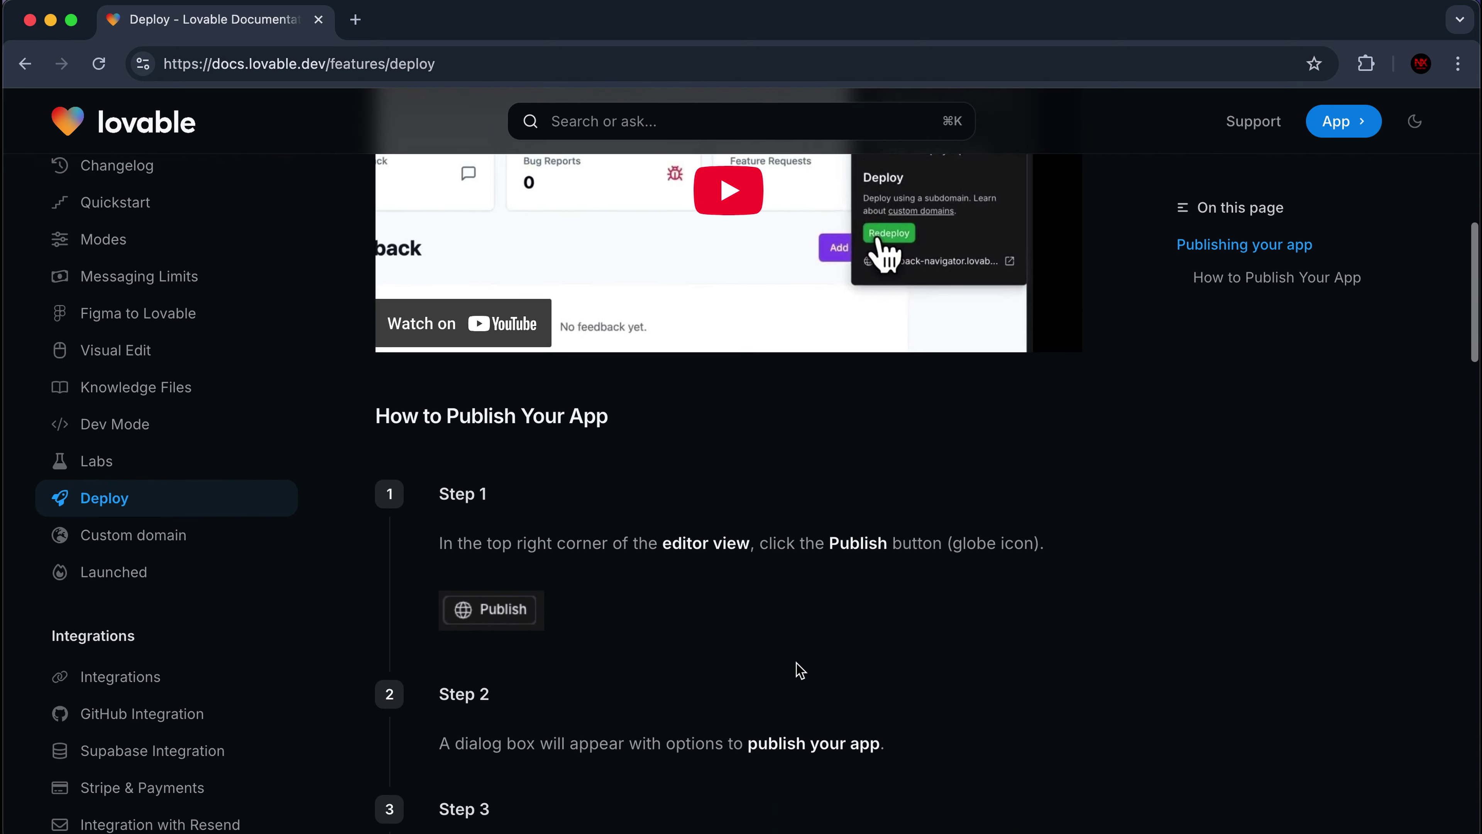
scroll(799, 671, "down", 5)
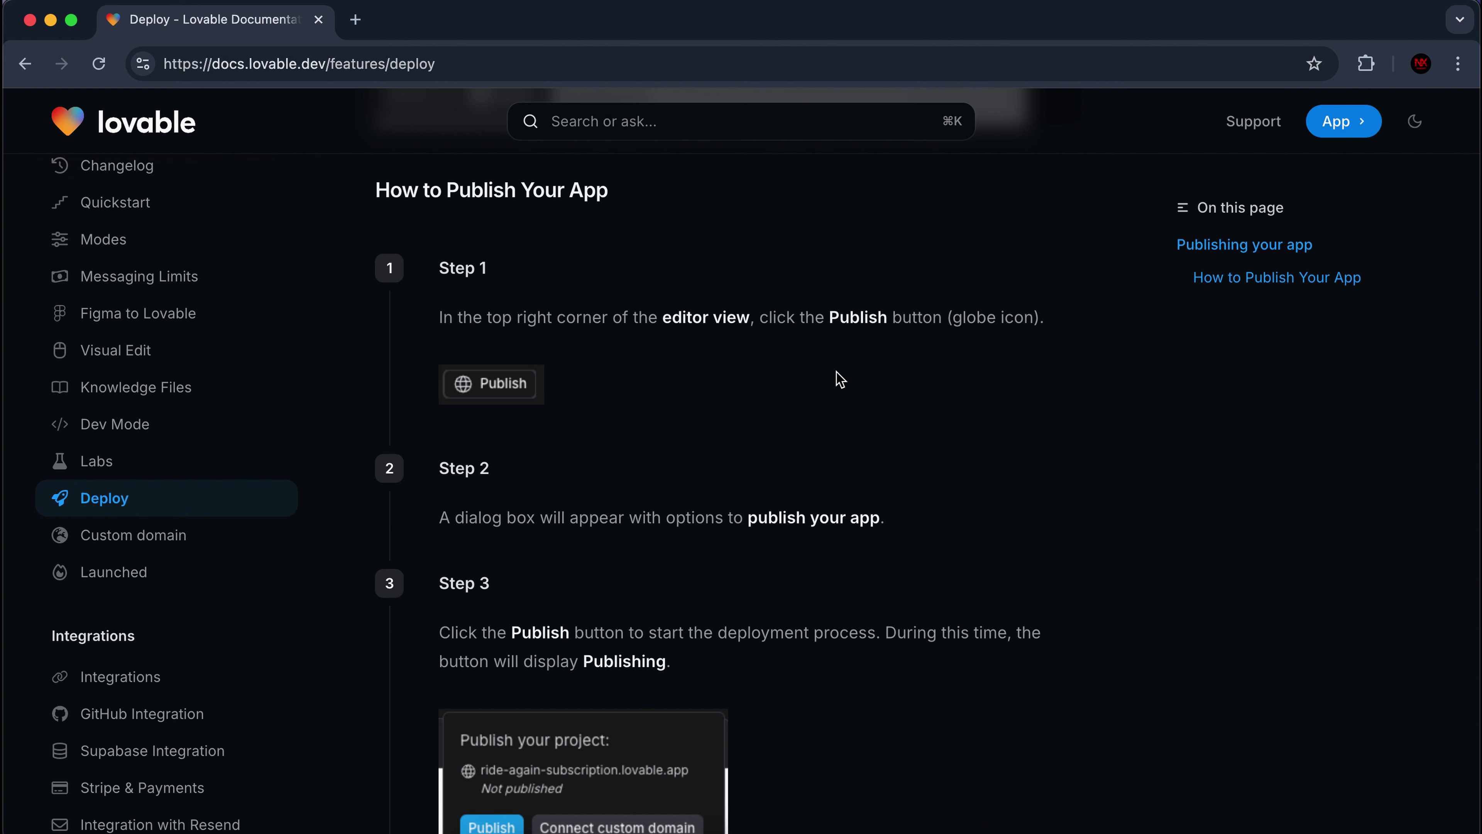
scroll(841, 379, "down", 8)
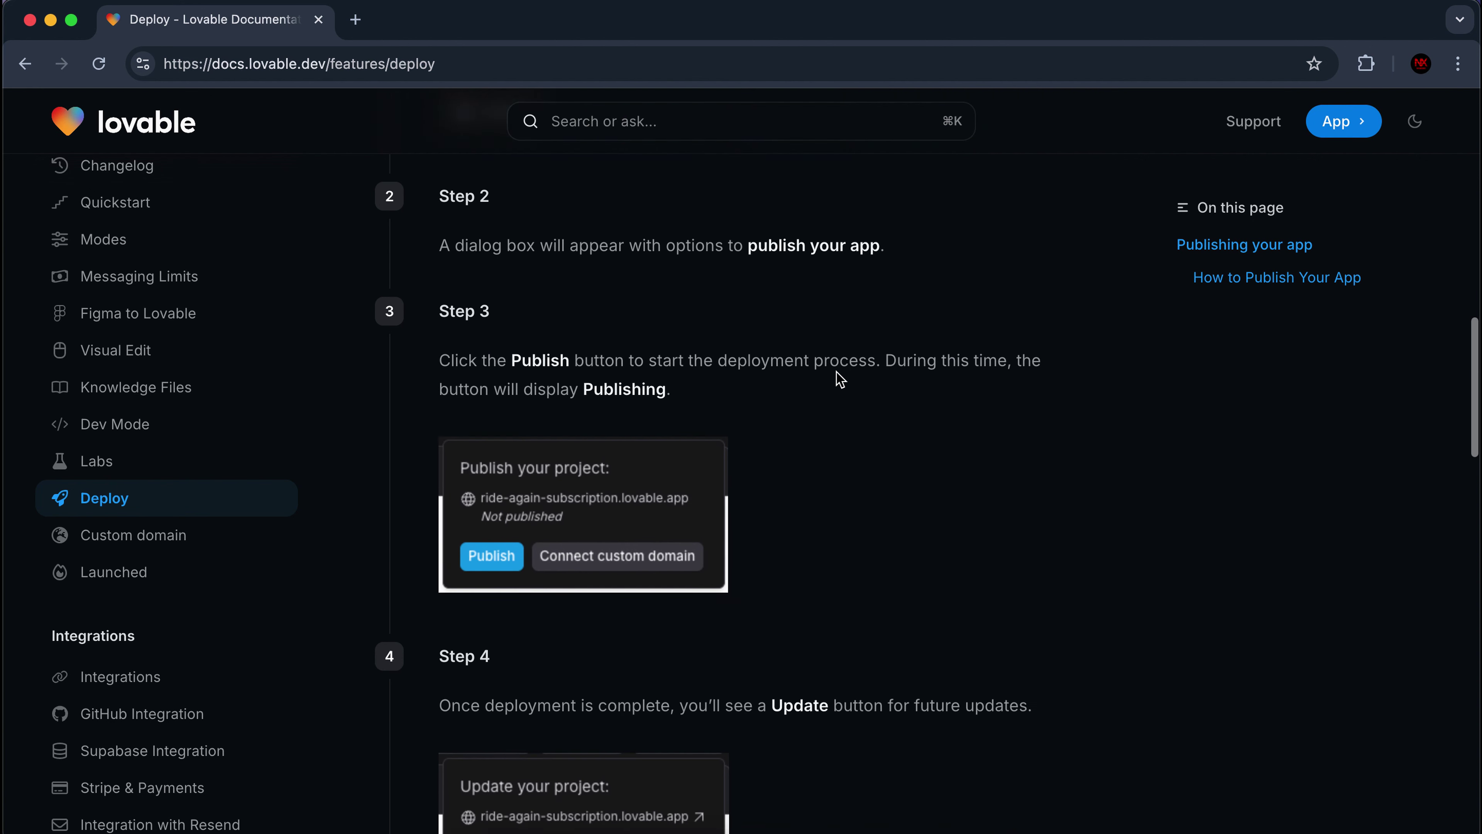
scroll(840, 379, "down", 10)
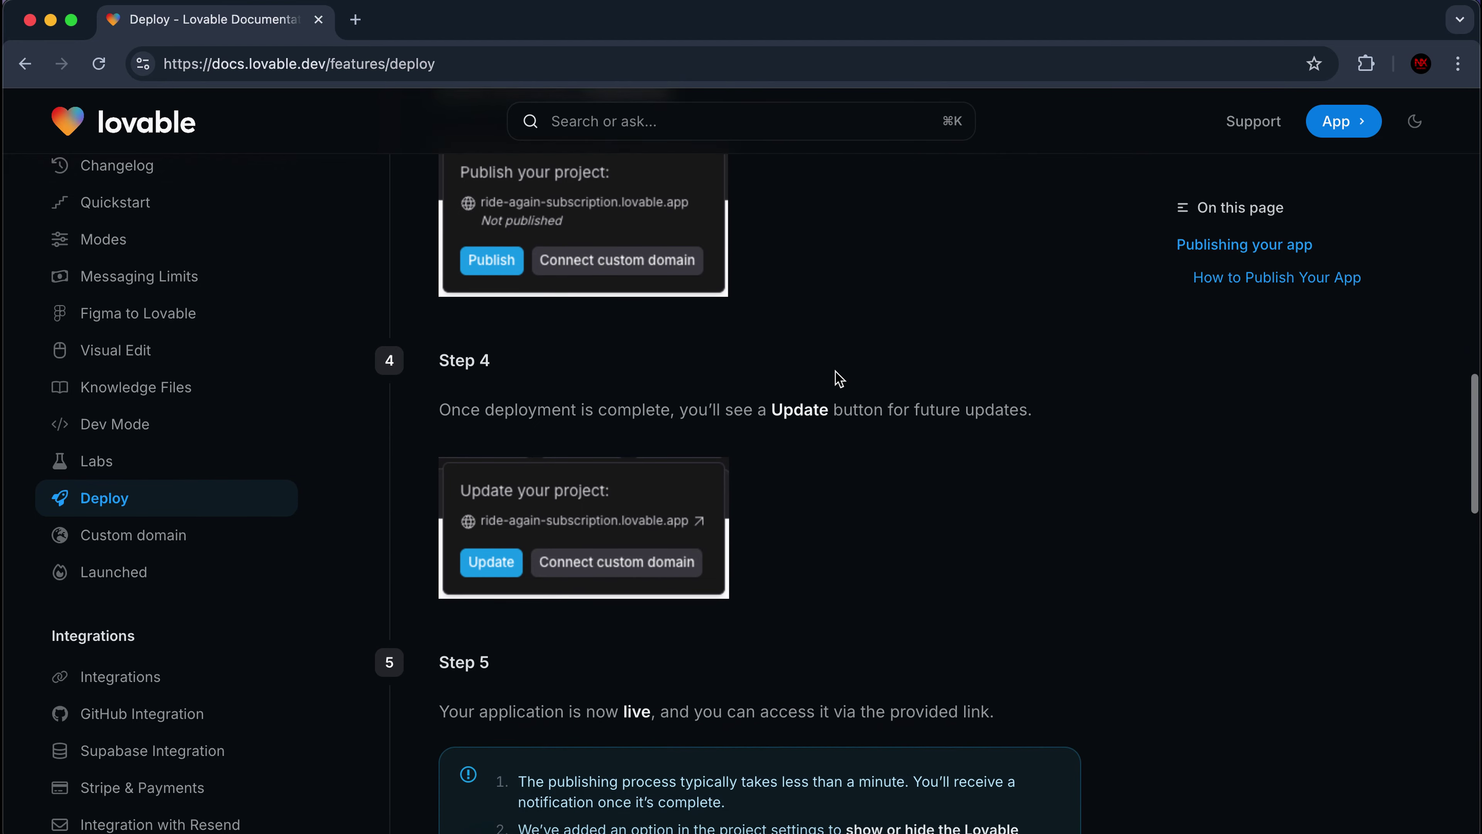
scroll(839, 378, "down", 10)
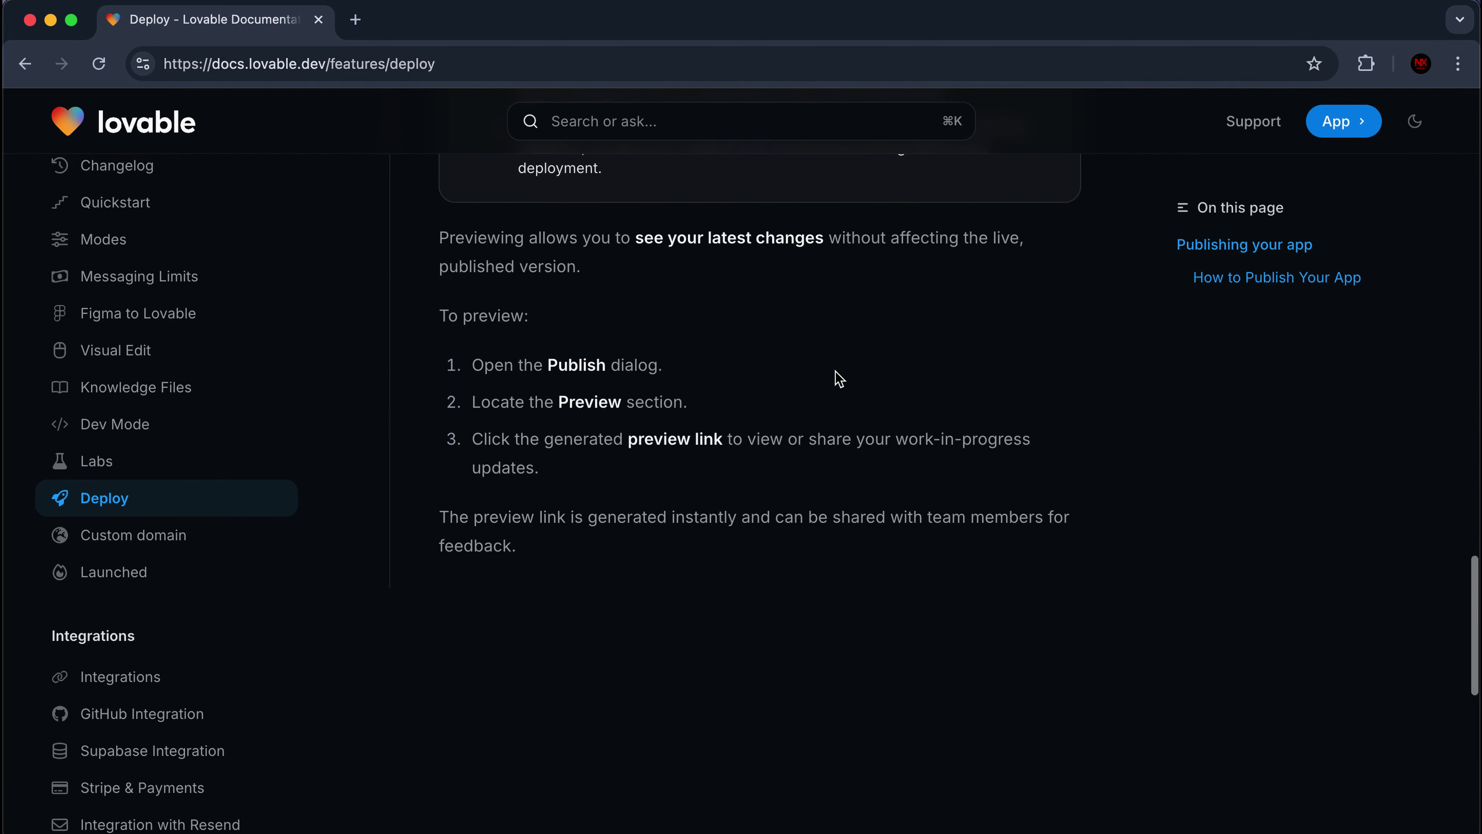
scroll(839, 378, "down", 3)
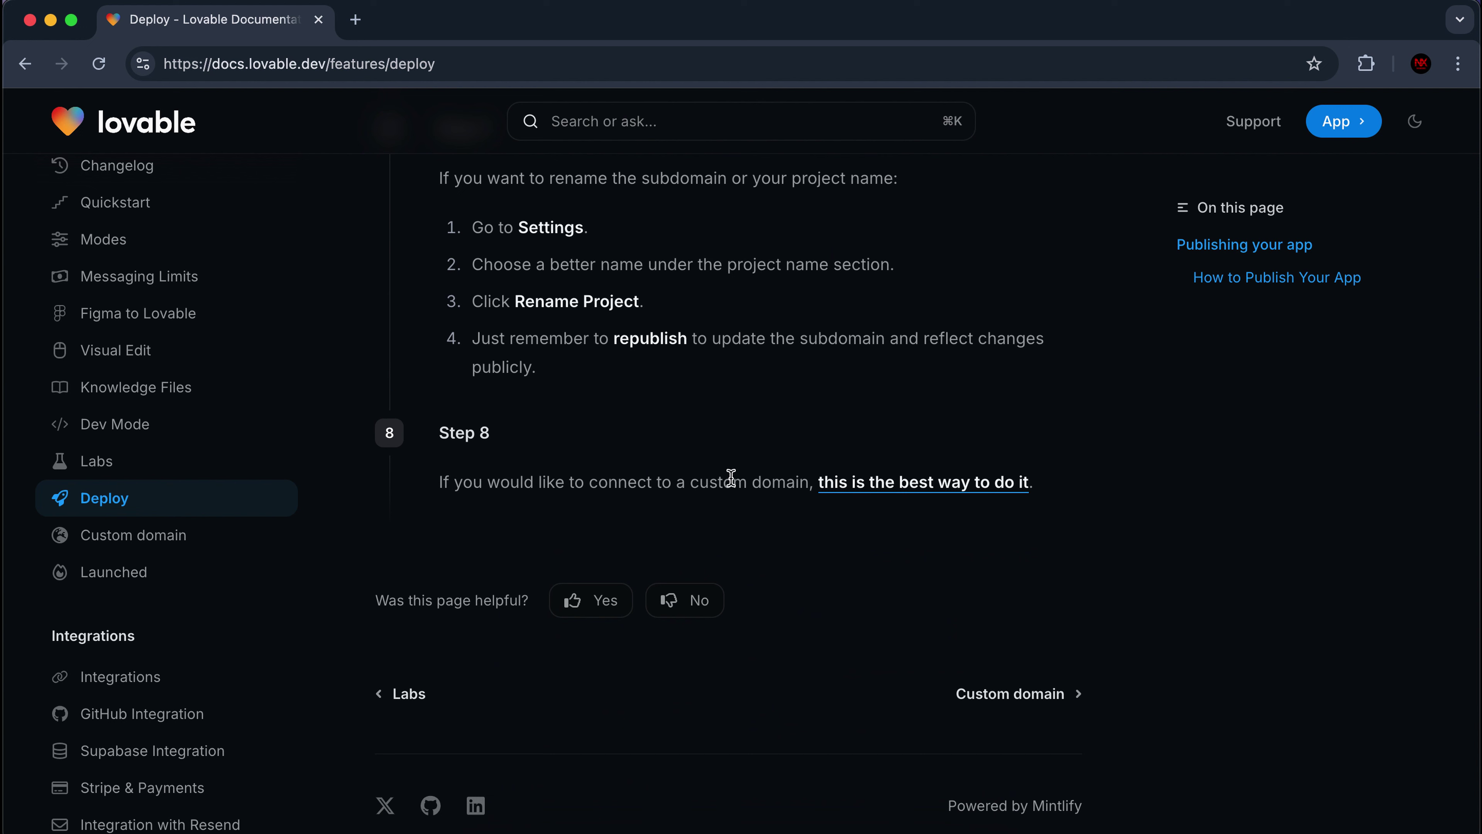
left_click(857, 496)
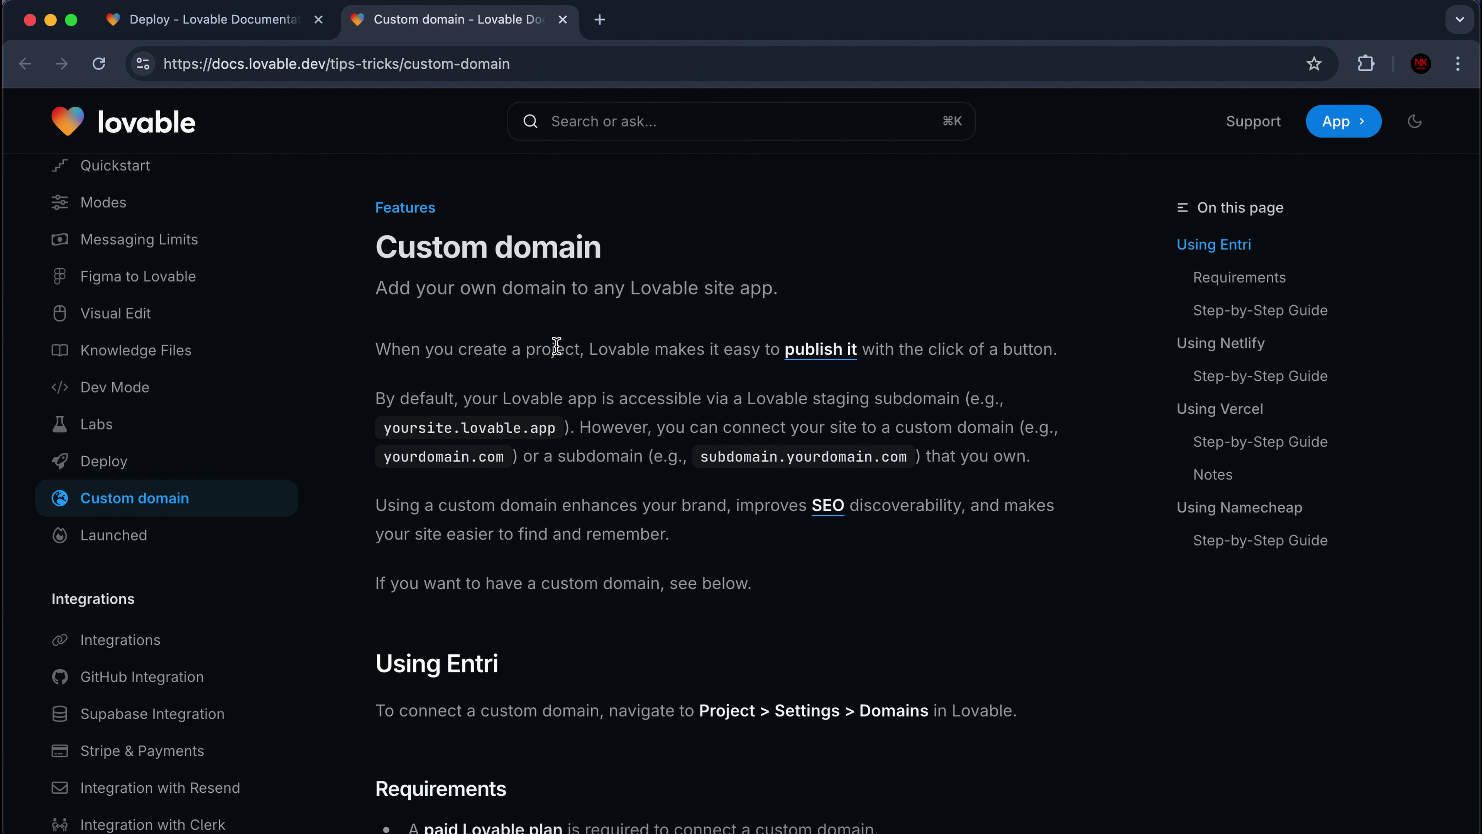
Review the custom domain introduction and Entri requirements, and return to Step 3 of the Deploy page's publishing guide.
scroll(556, 346, "down", 3)
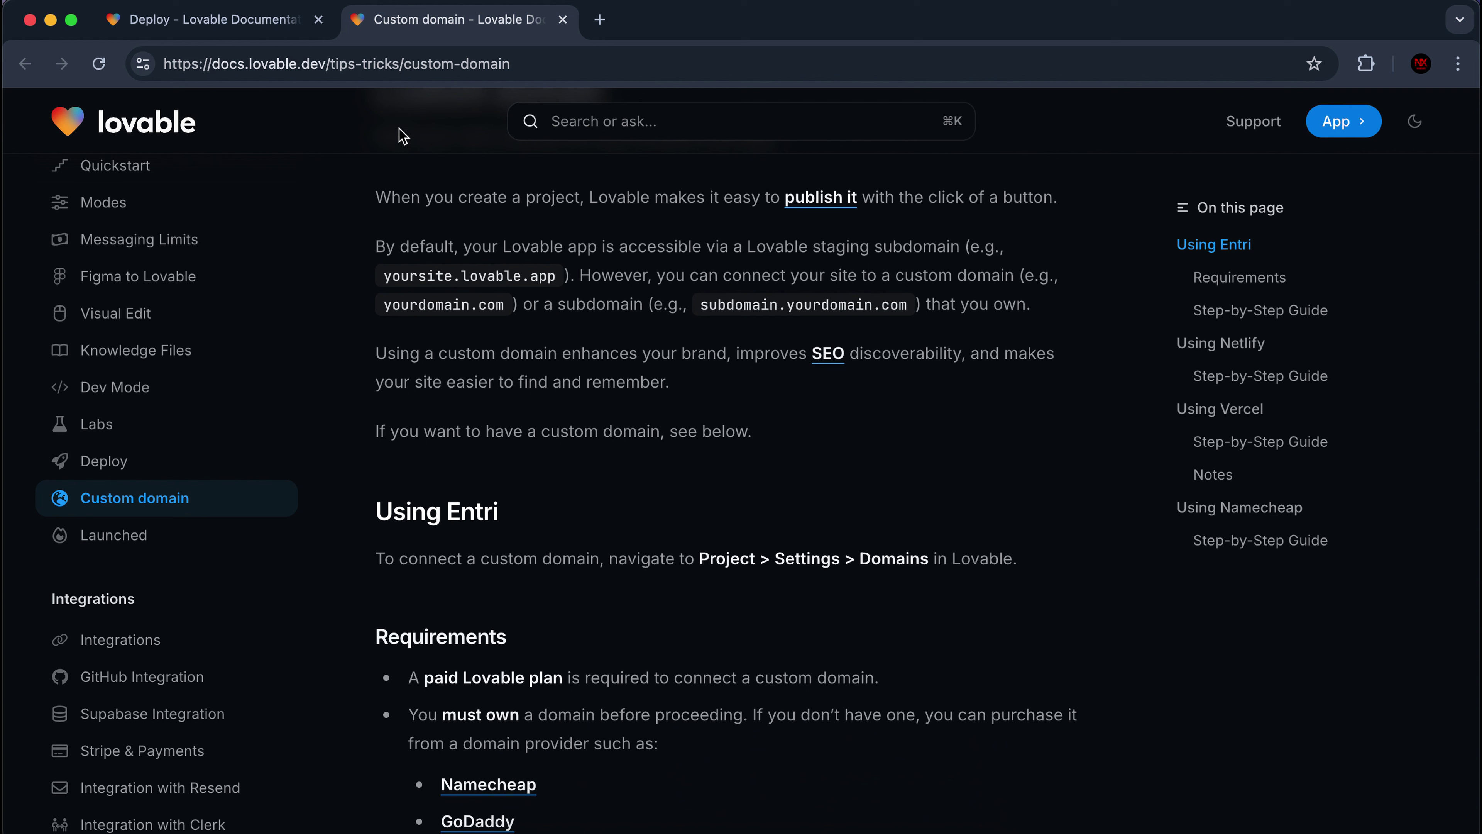
left_click(293, 18)
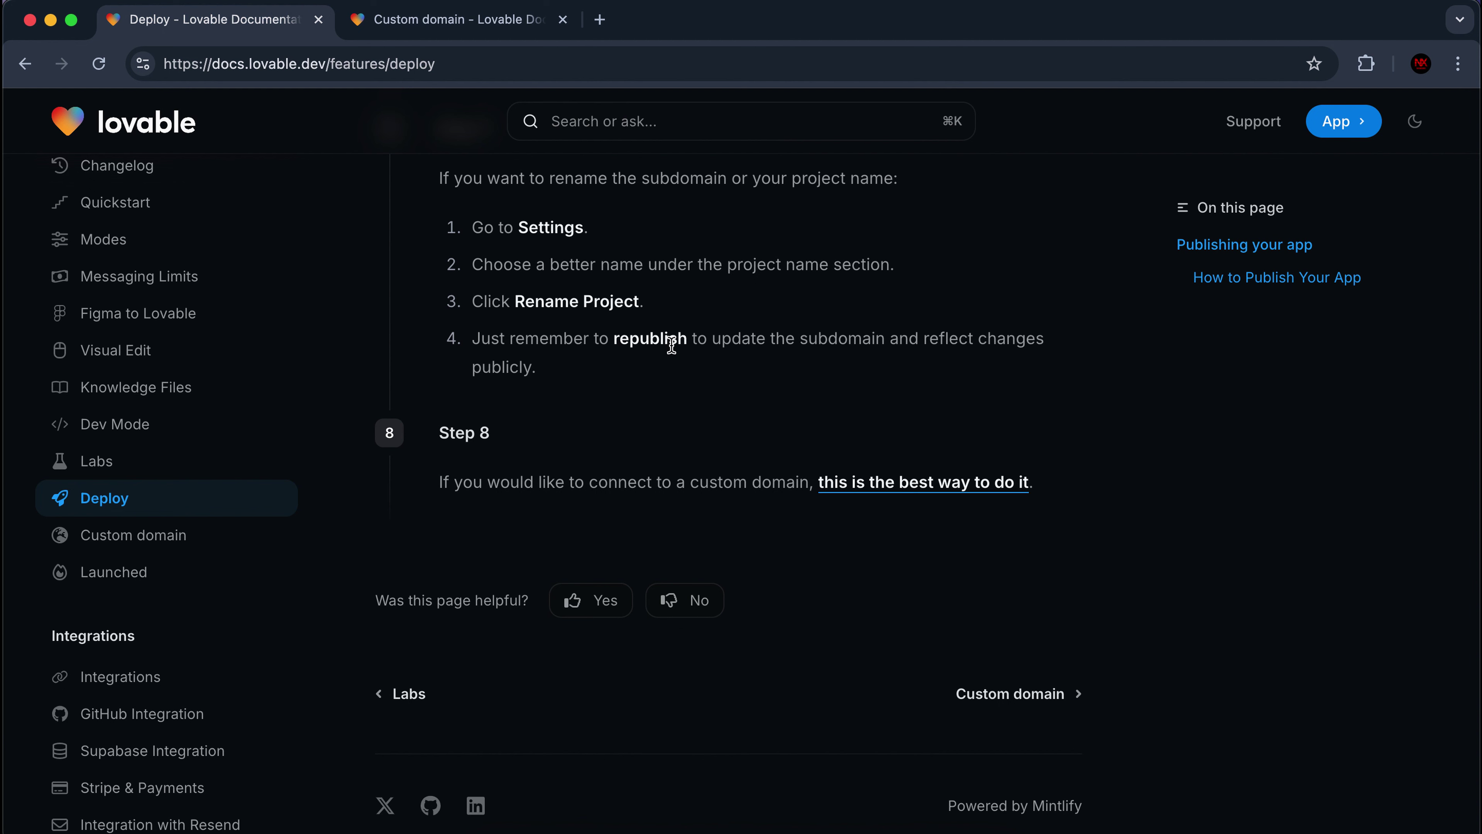
scroll(671, 344, "up", 15)
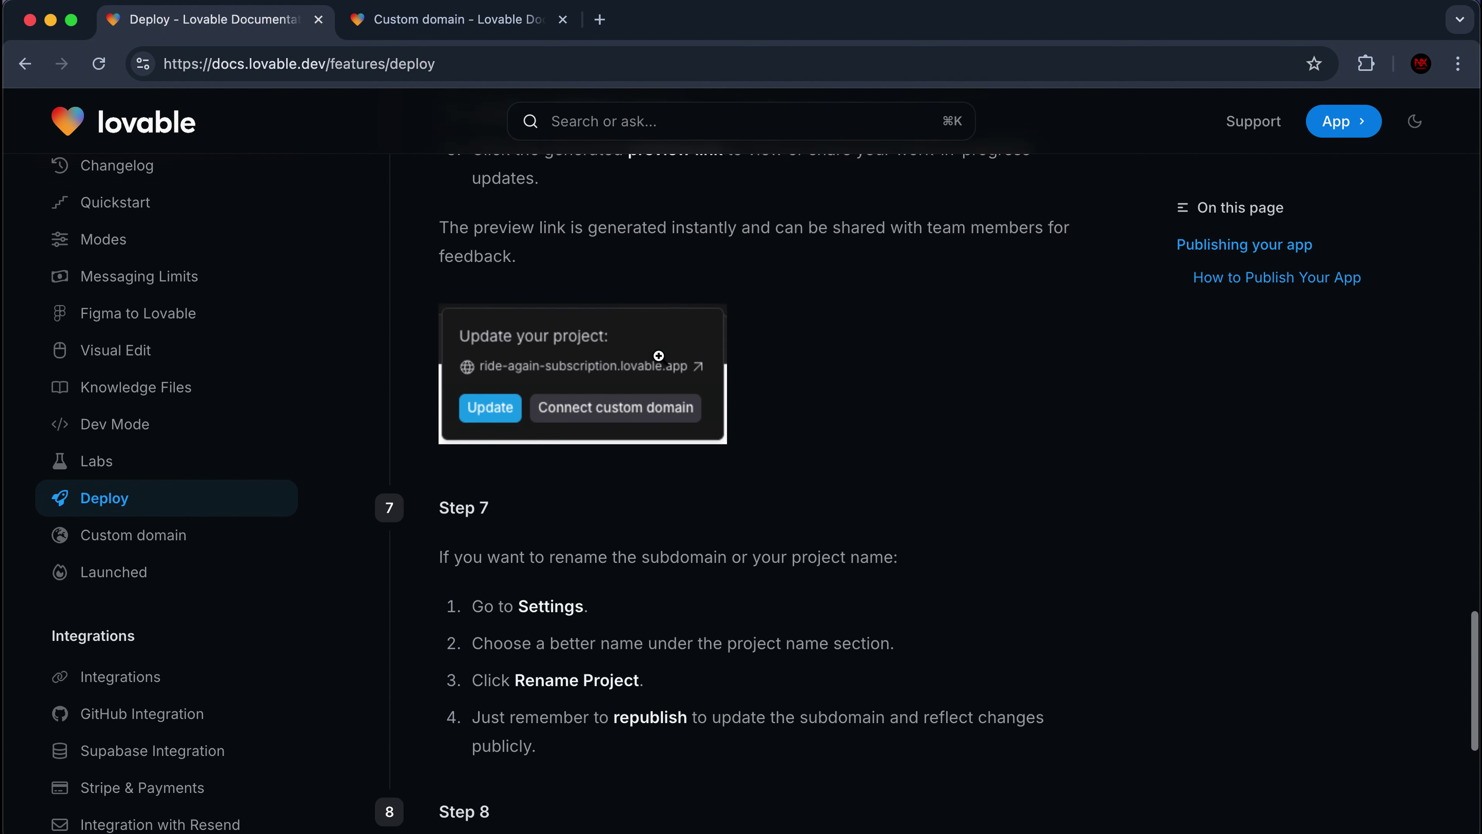
scroll(659, 360, "up", 15)
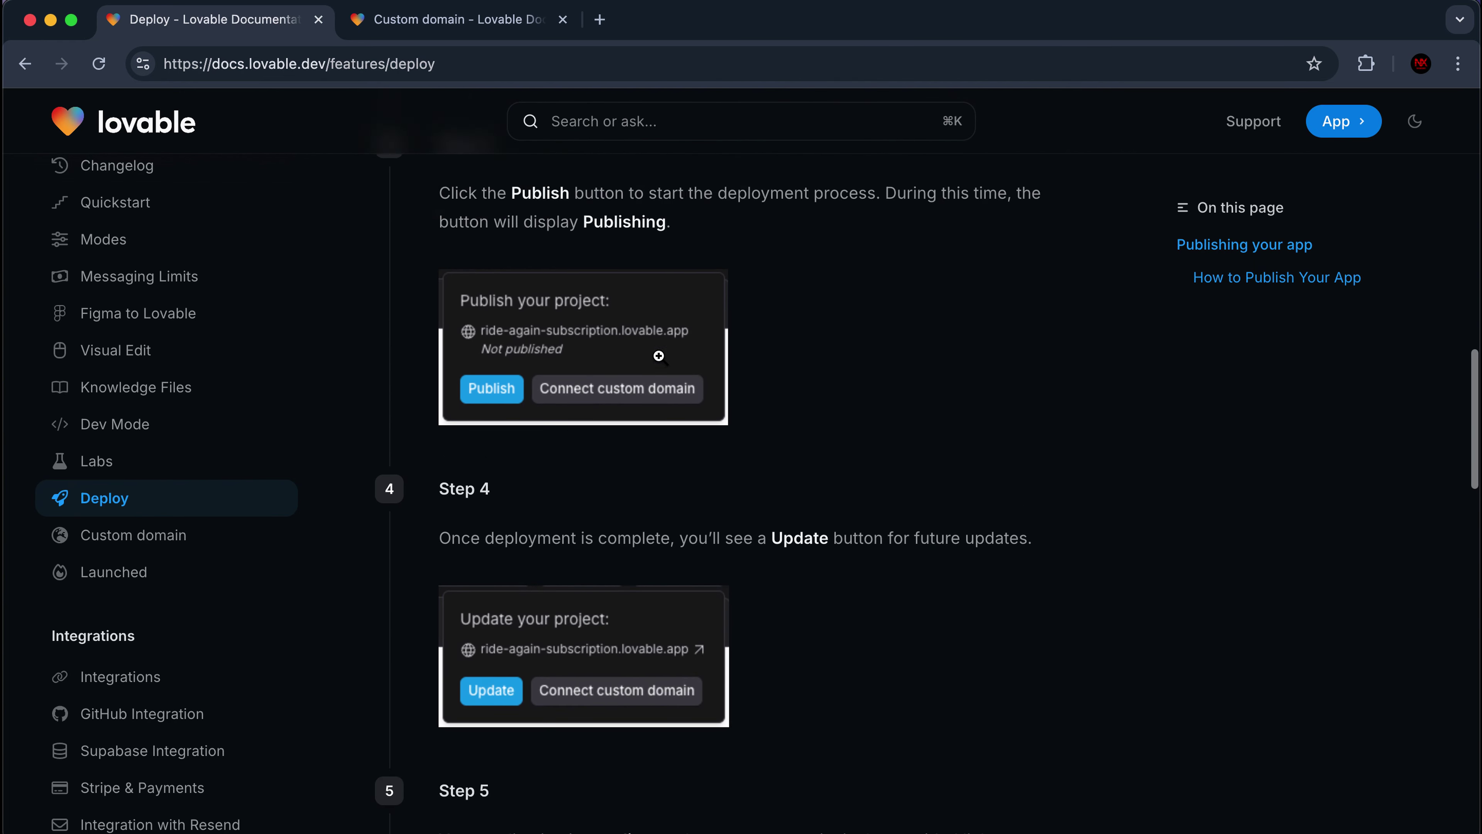
scroll(663, 363, "down", 2)
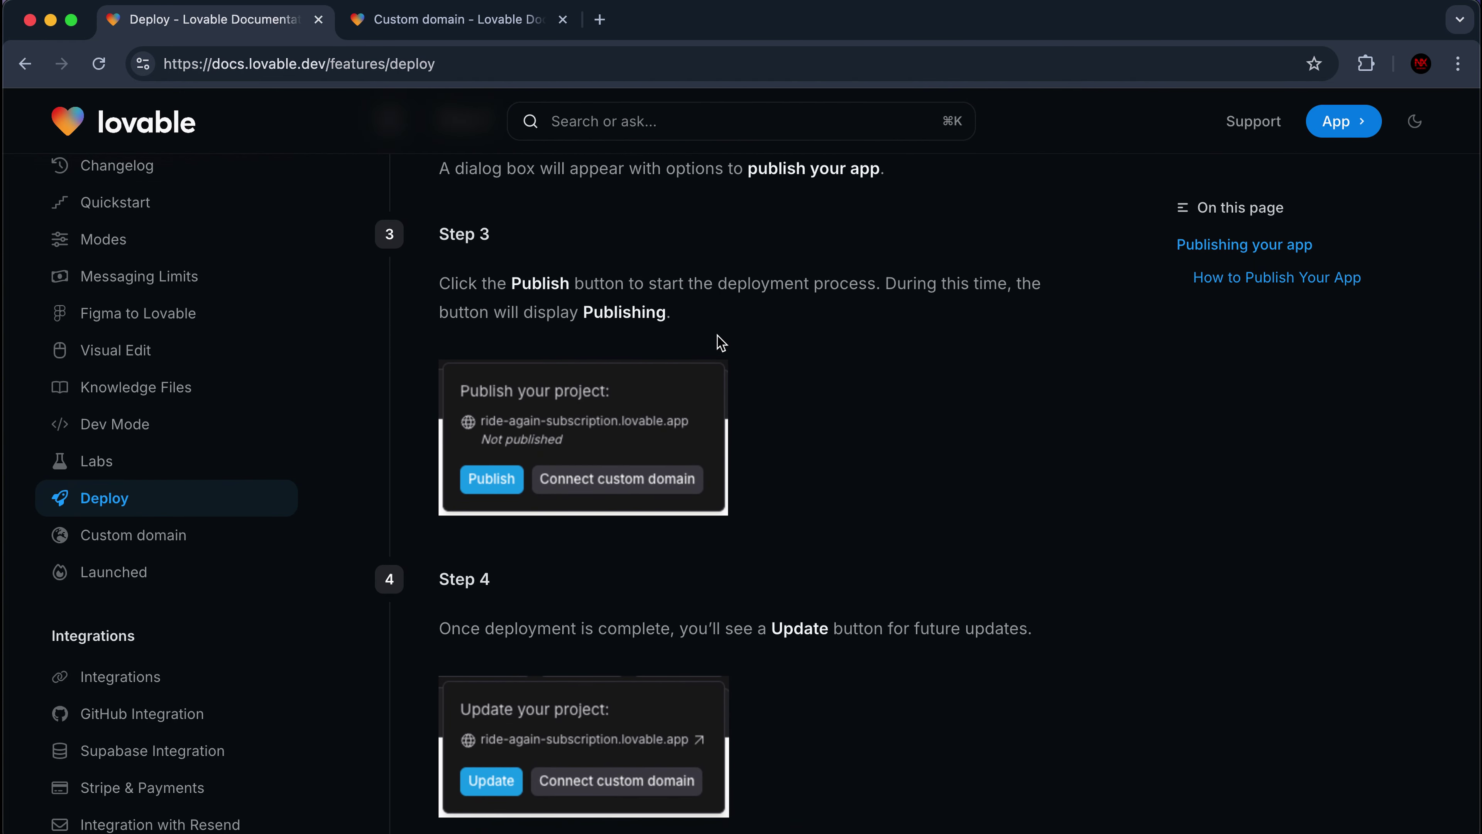
Read Steps 3 to 6 of the Deploy guide, covering publishing, updating, the live link, the Lovable badge option and previewing.
left_click_drag(583, 308, 691, 321)
left_click(691, 321)
scroll(955, 647, "down", 5)
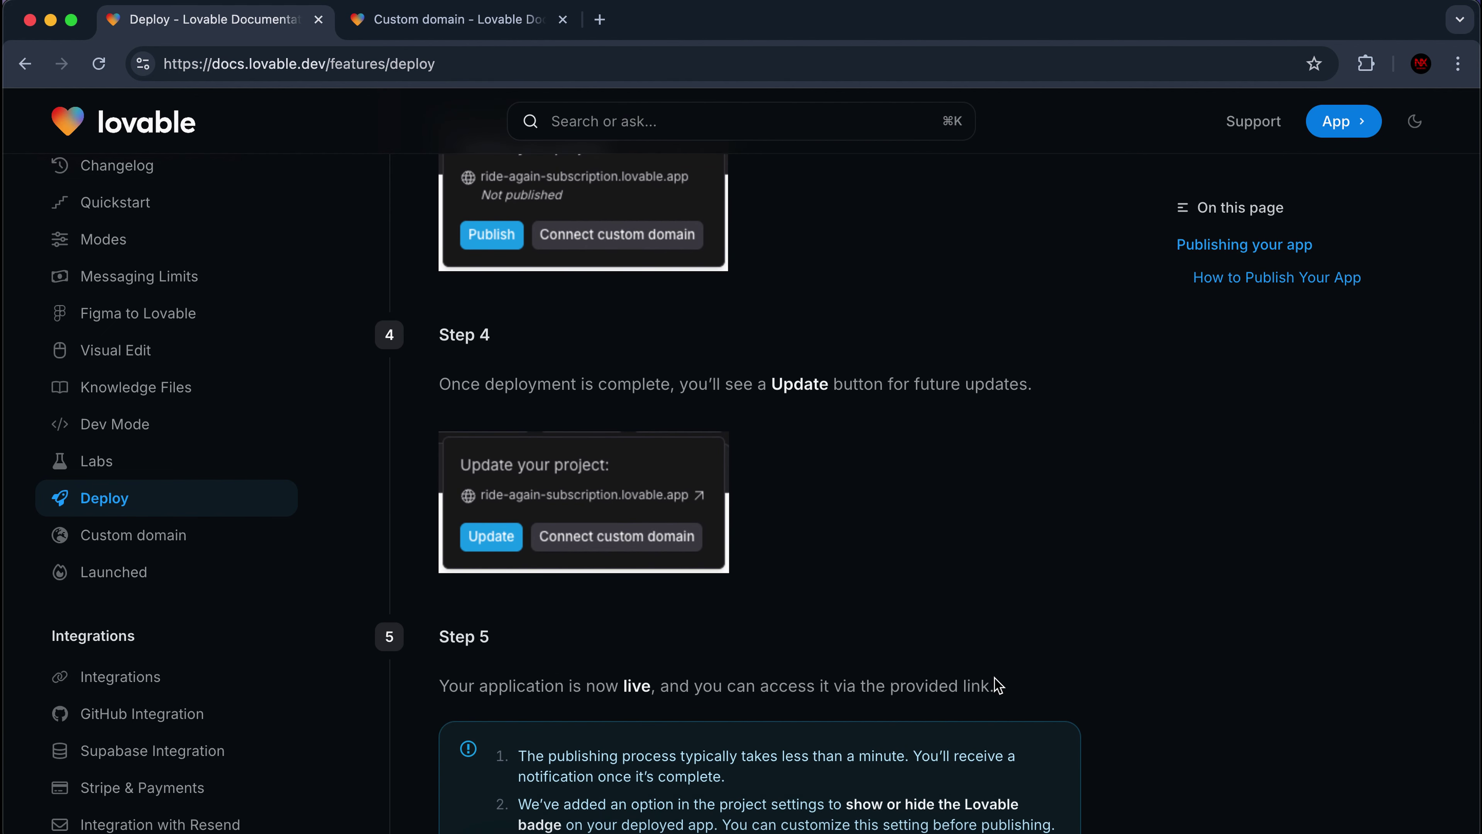
scroll(991, 676, "down", 5)
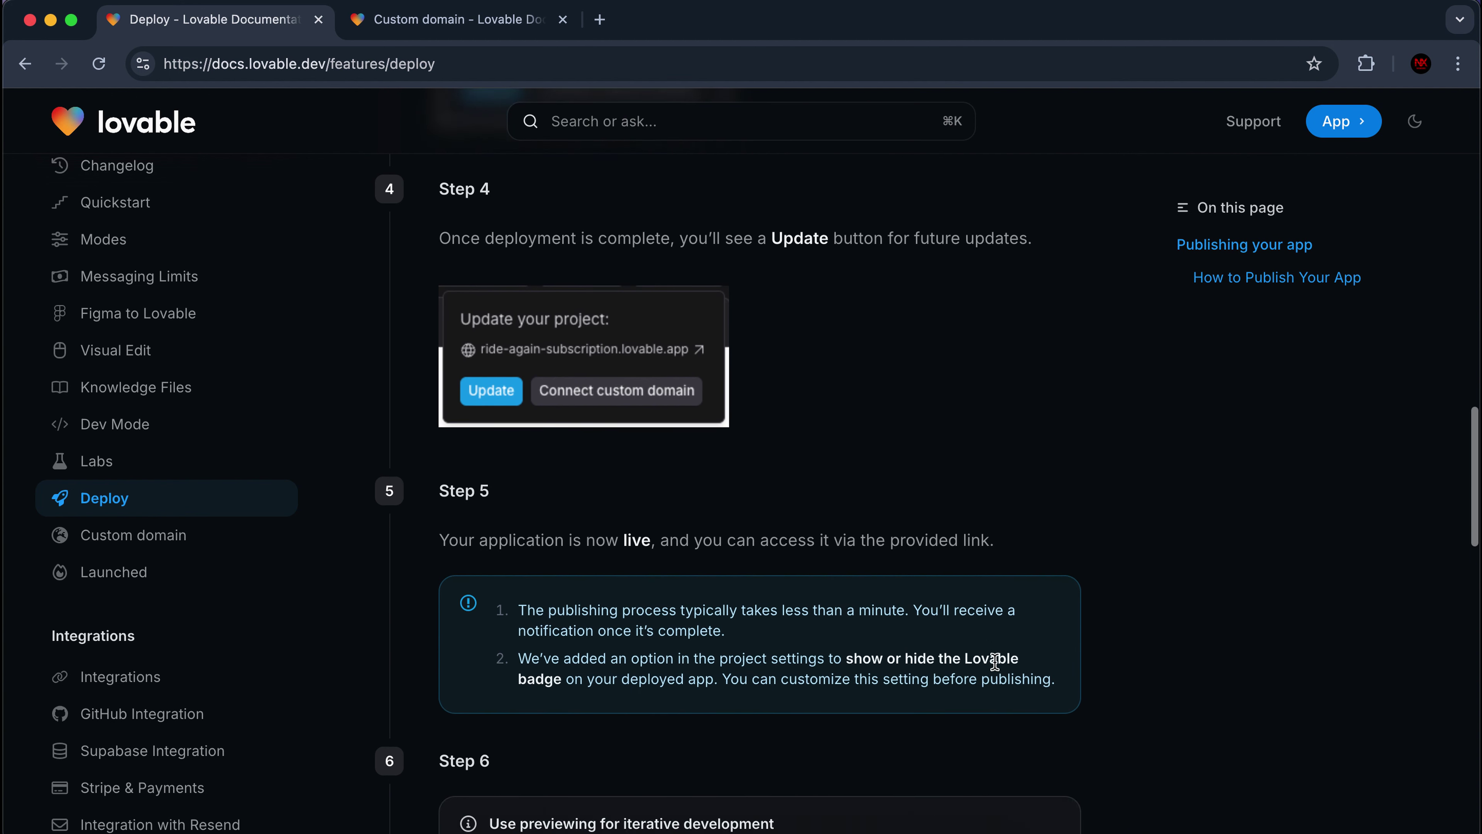
scroll(995, 668, "down", 1)
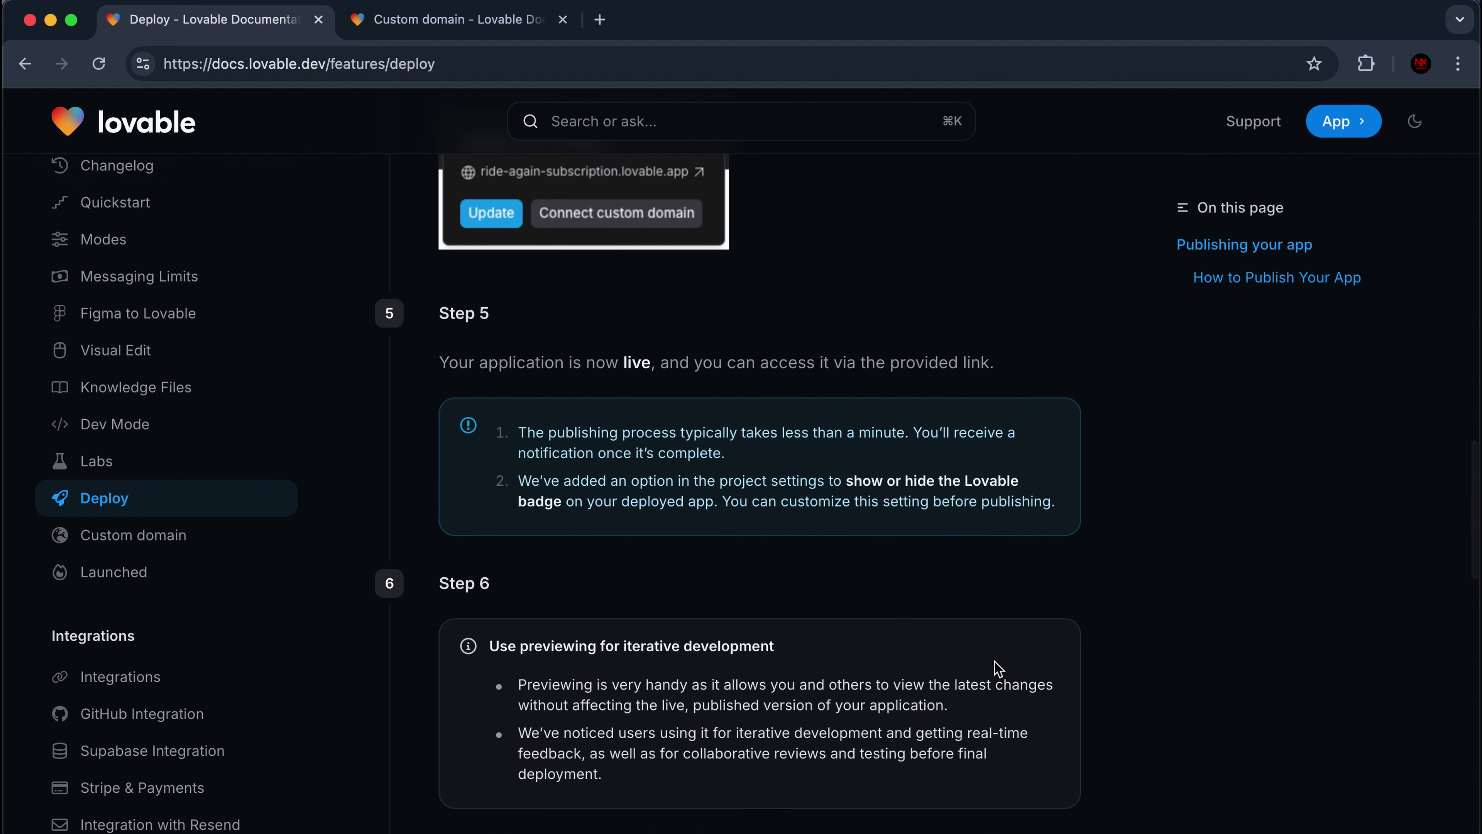
scroll(996, 665, "down", 2)
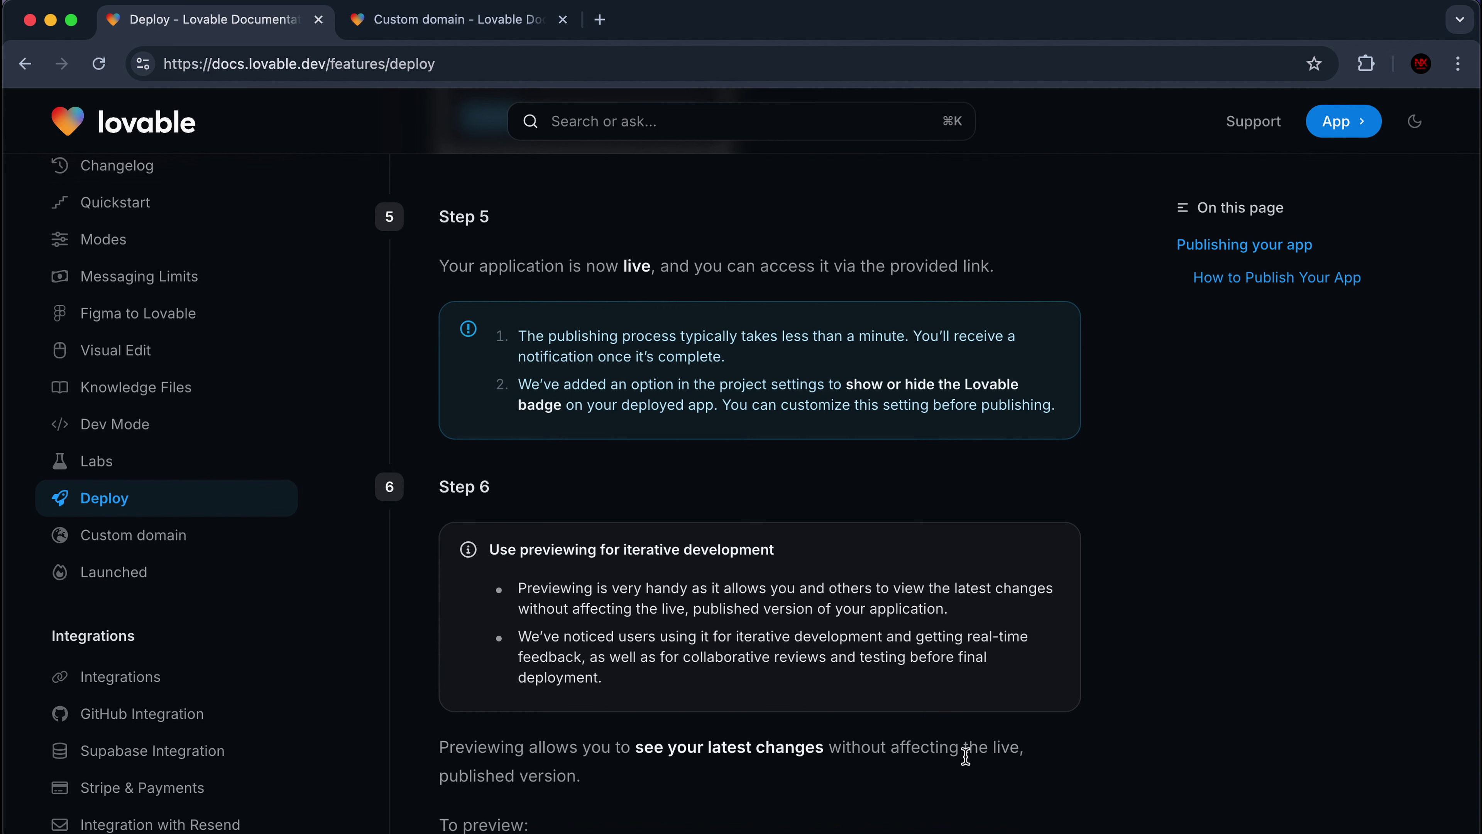
scroll(963, 775, "down", 4)
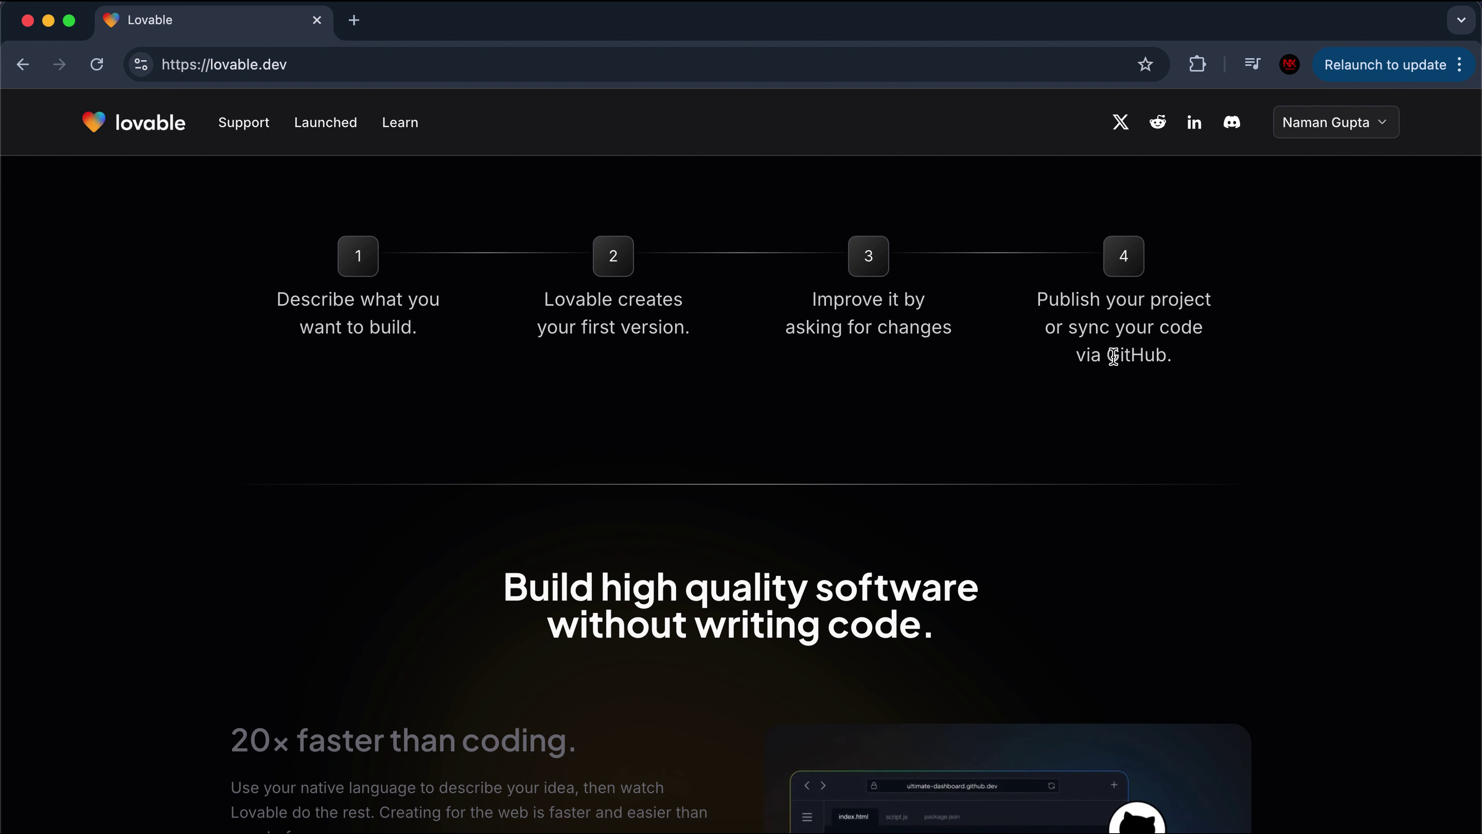
On the Lovable homepage, examine the no-code benefits, the "superhuman full stack product engineer" features and the target audience cards.
scroll(1114, 356, "down", 10)
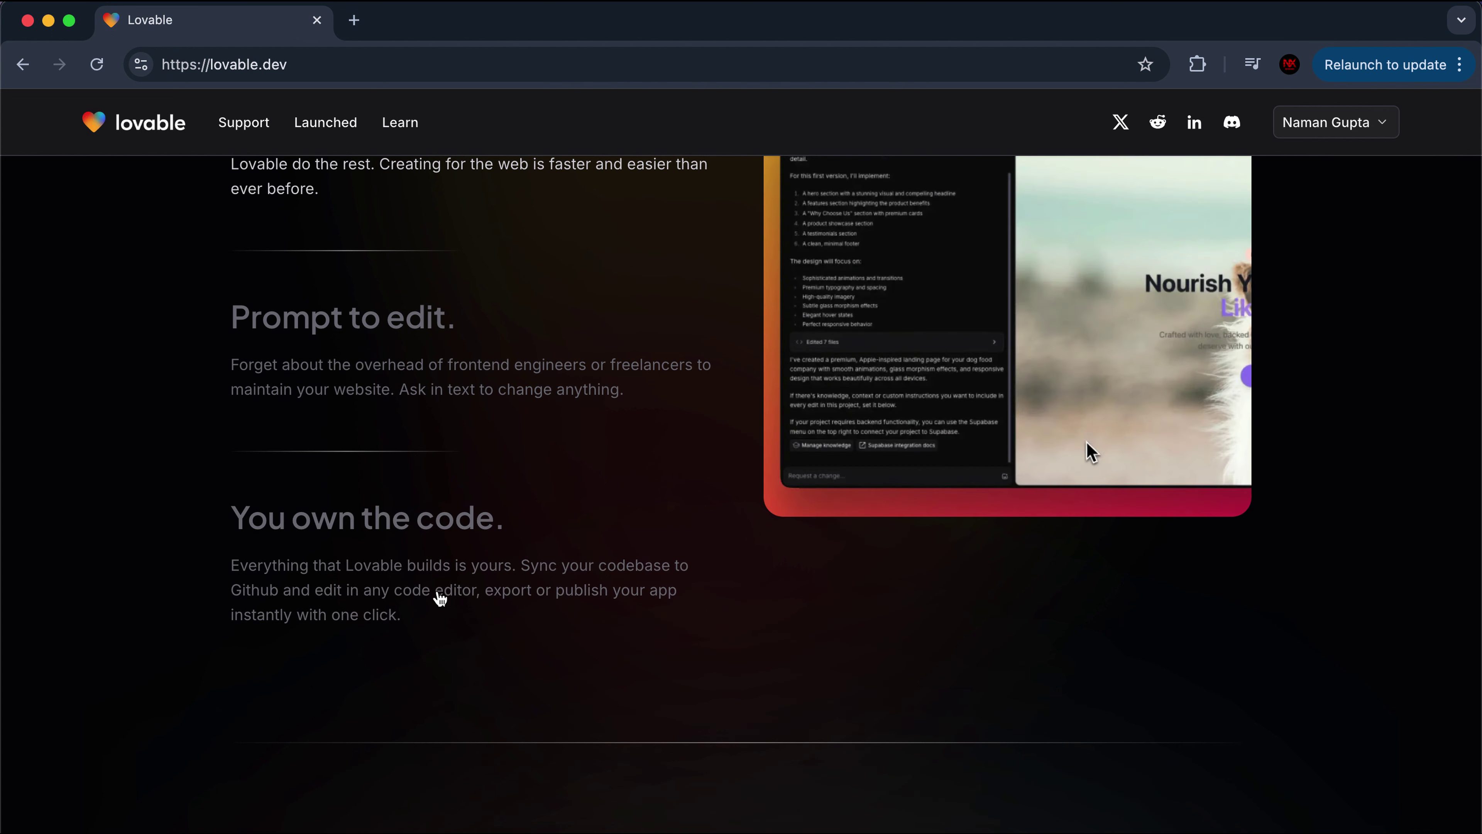
scroll(440, 596, "down", 1)
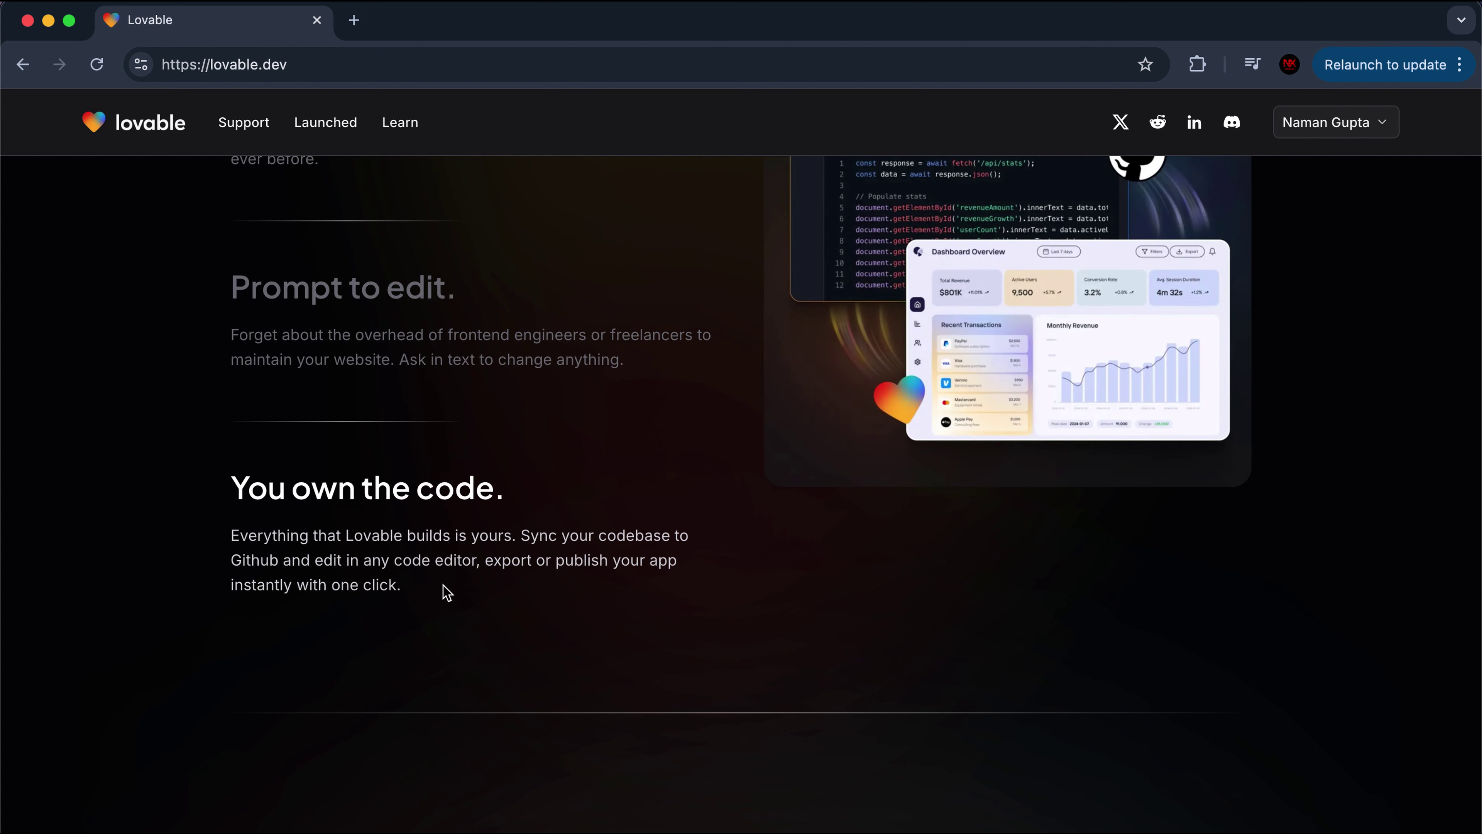
scroll(493, 480, "down", 10)
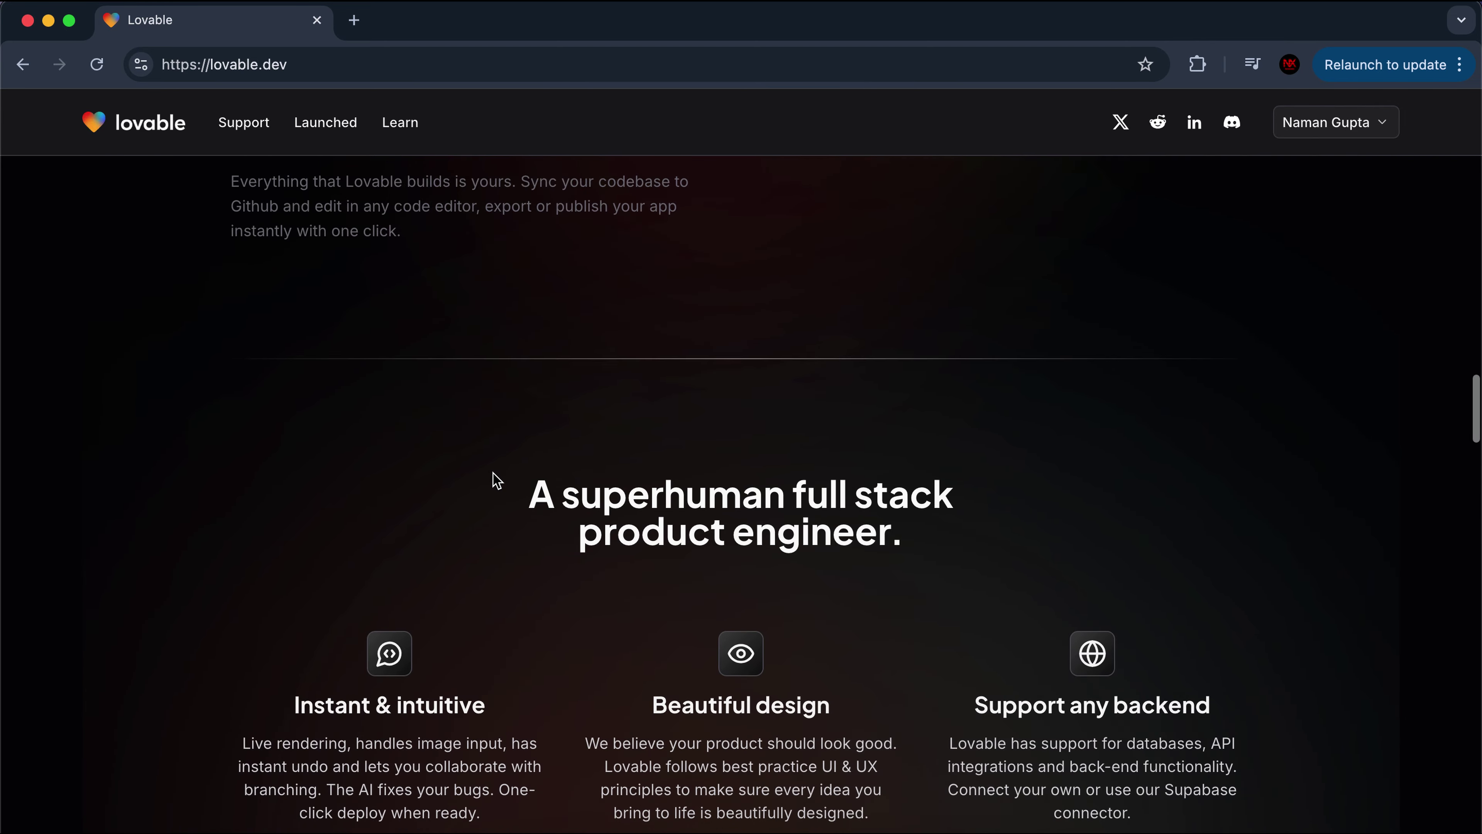
scroll(985, 603, "down", 2)
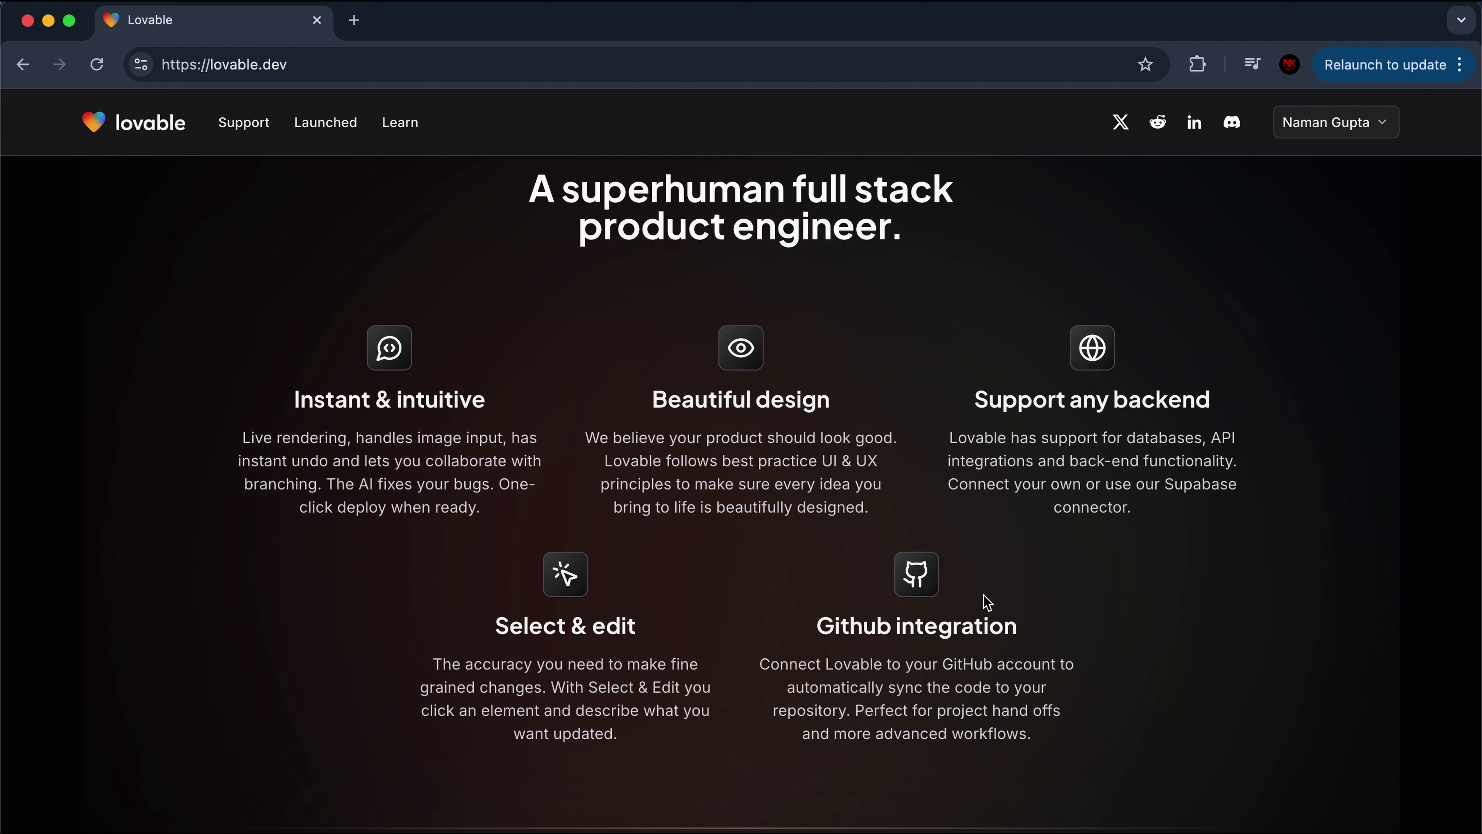
scroll(986, 602, "down", 10)
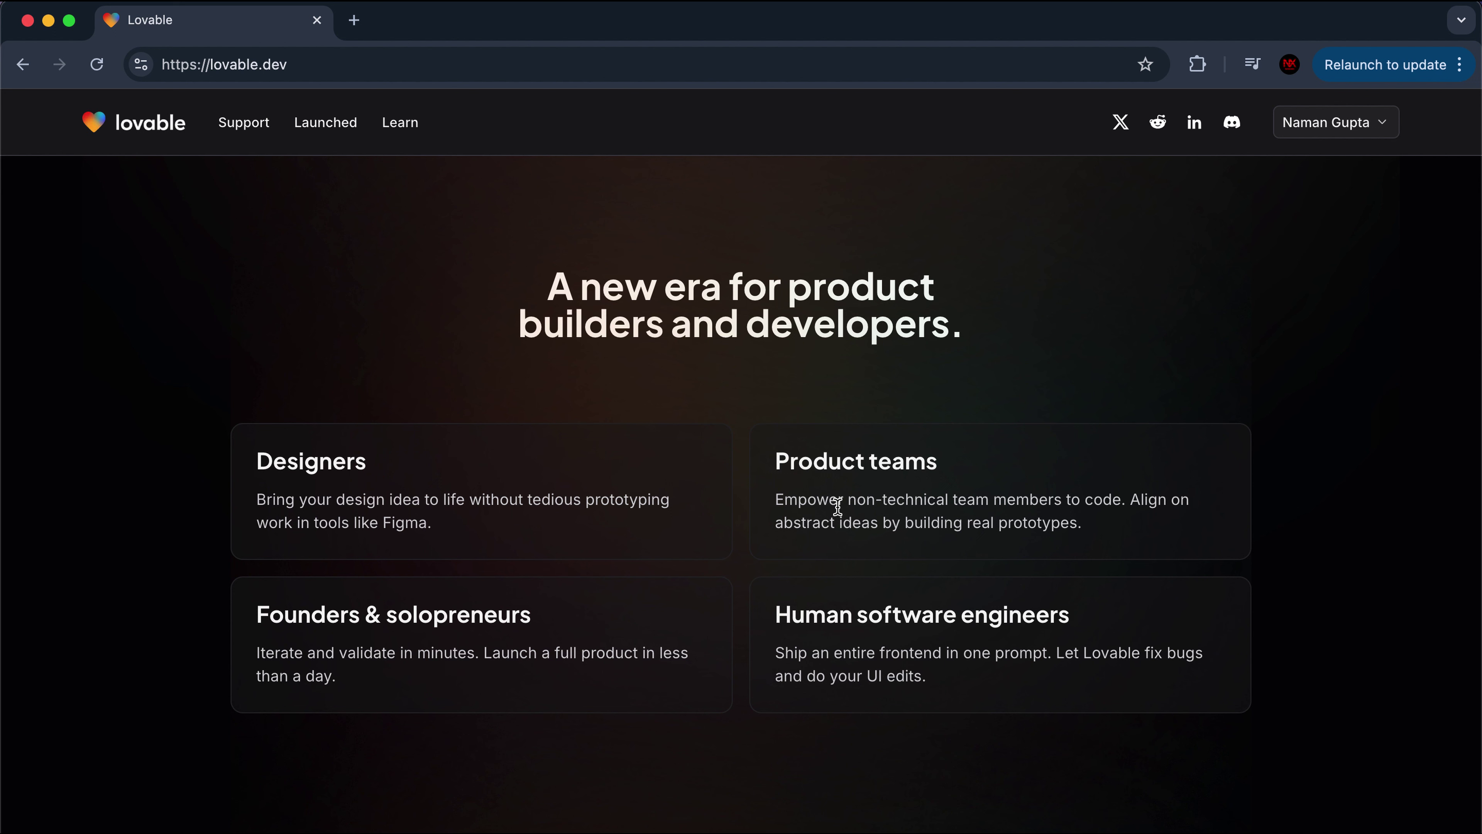
Read the customer testimonials in the homepage's "Loved by thousands of product creators" section.
scroll(837, 507, "down", 10)
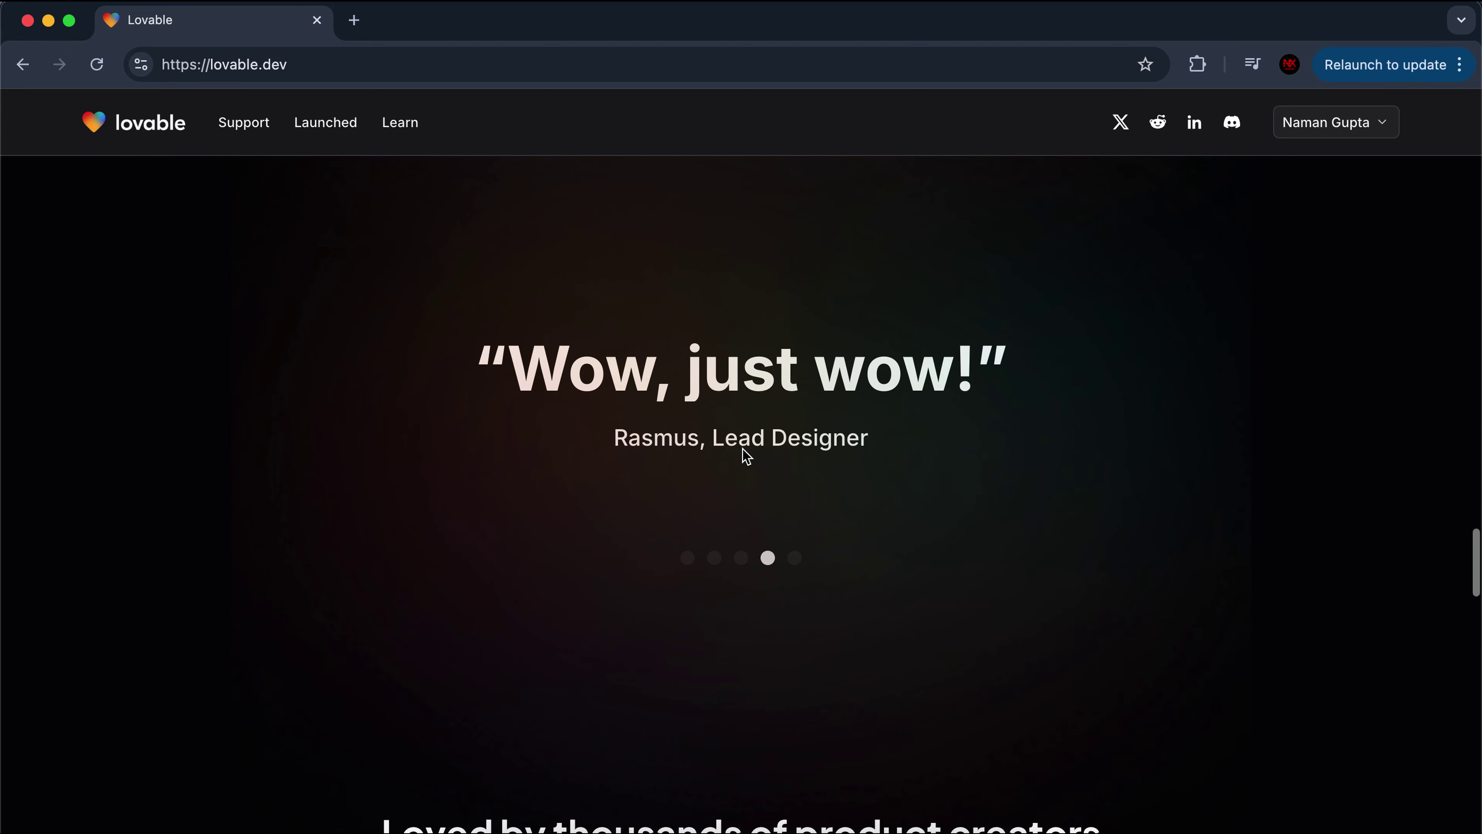
scroll(729, 479, "down", 3)
scroll(730, 477, "down", 8)
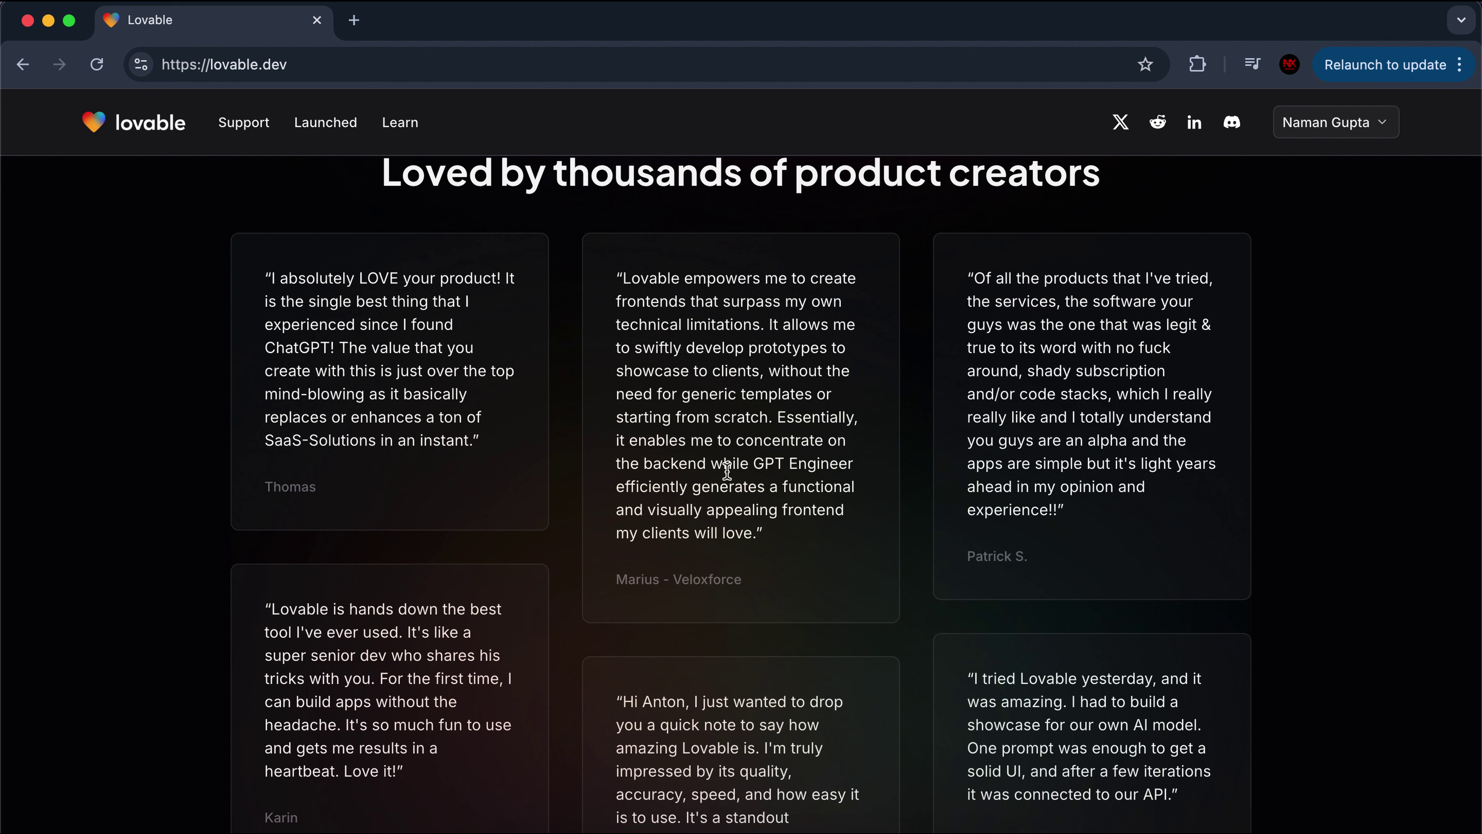
scroll(727, 471, "down", 5)
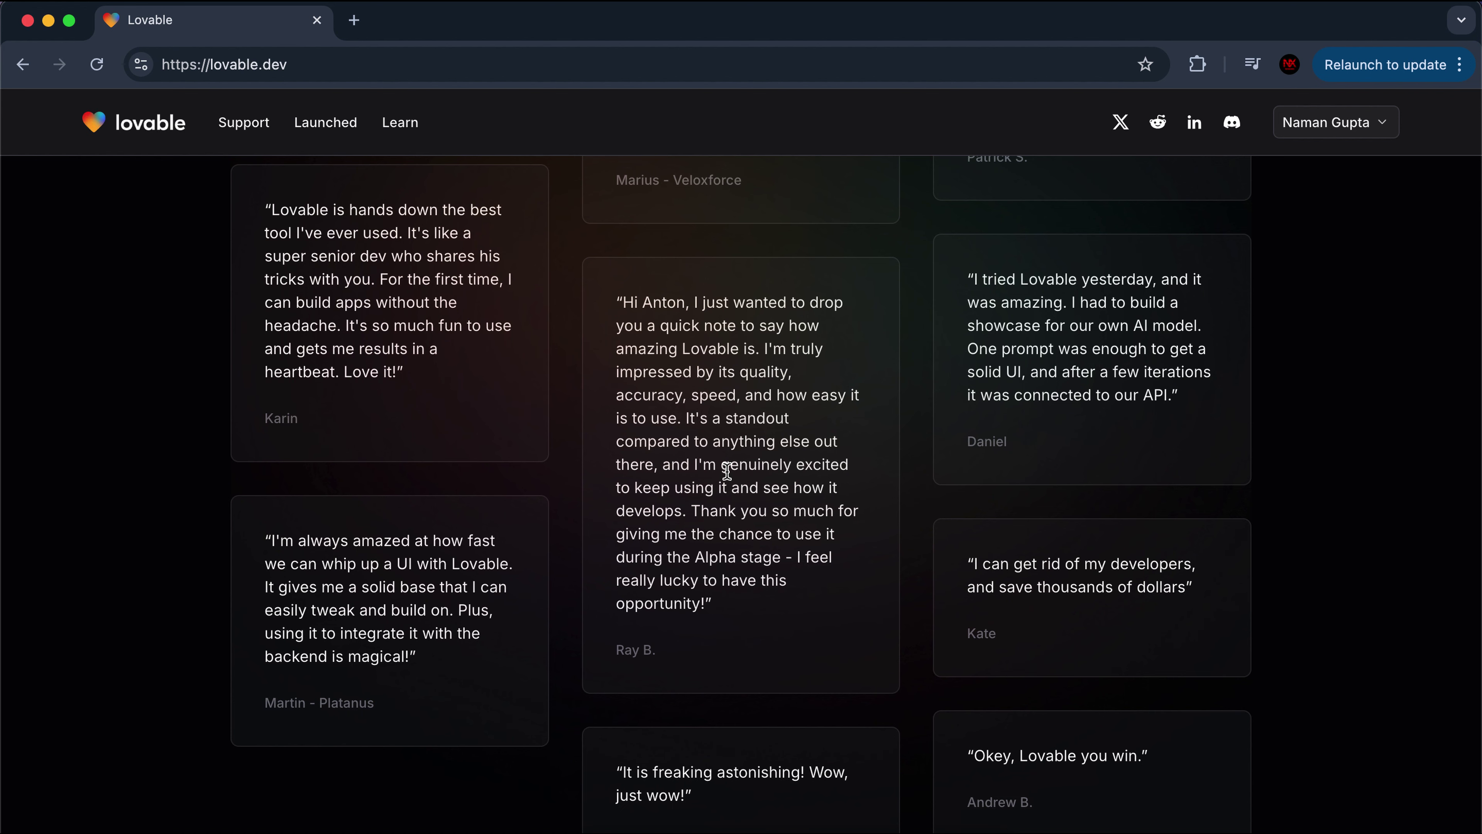
scroll(728, 470, "down", 4)
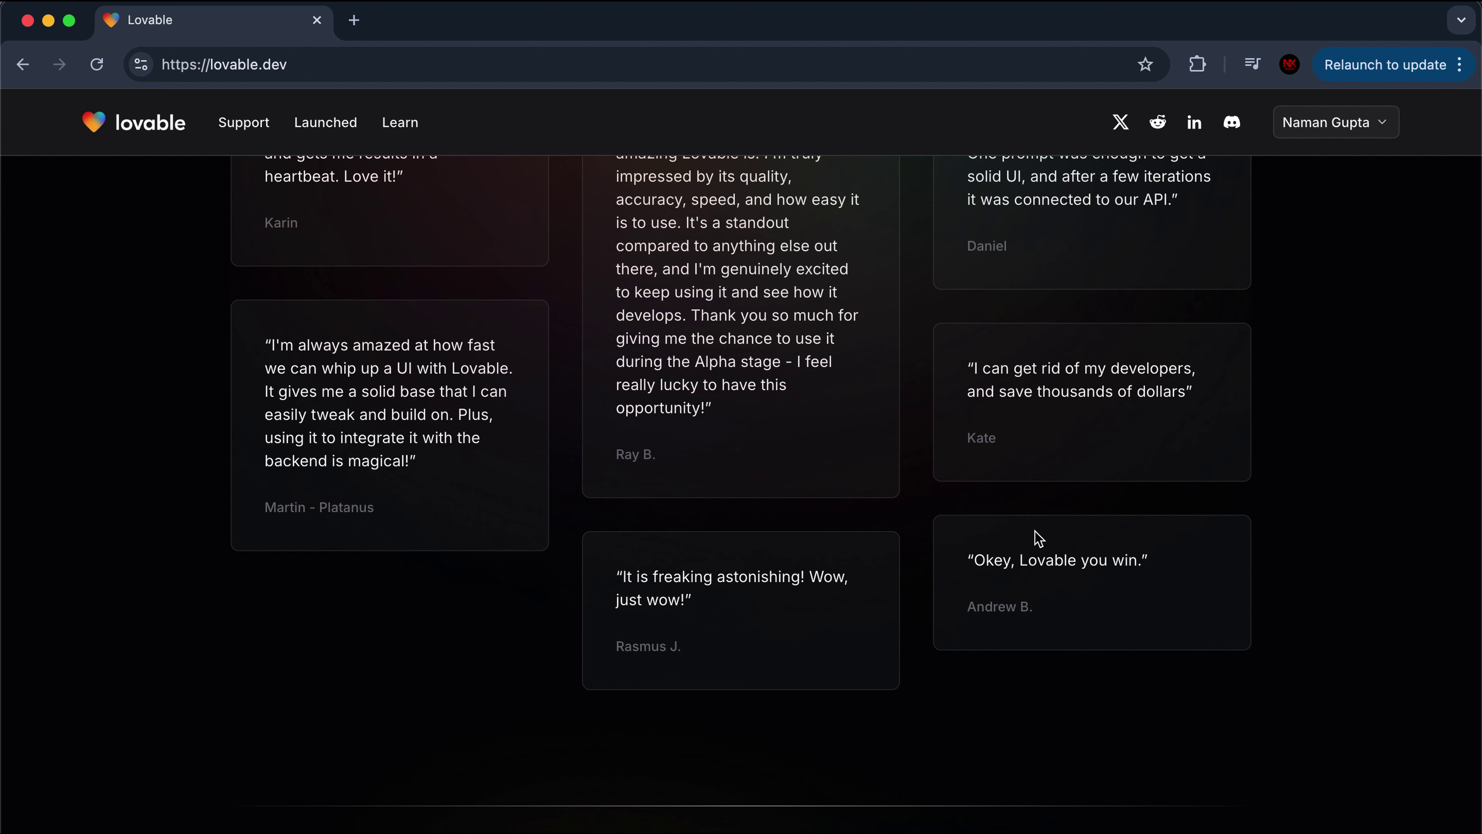
Expand "What does the free plan include?" in the homepage's Frequently Asked Questions section.
scroll(792, 420, "up", 2)
scroll(793, 421, "down", 15)
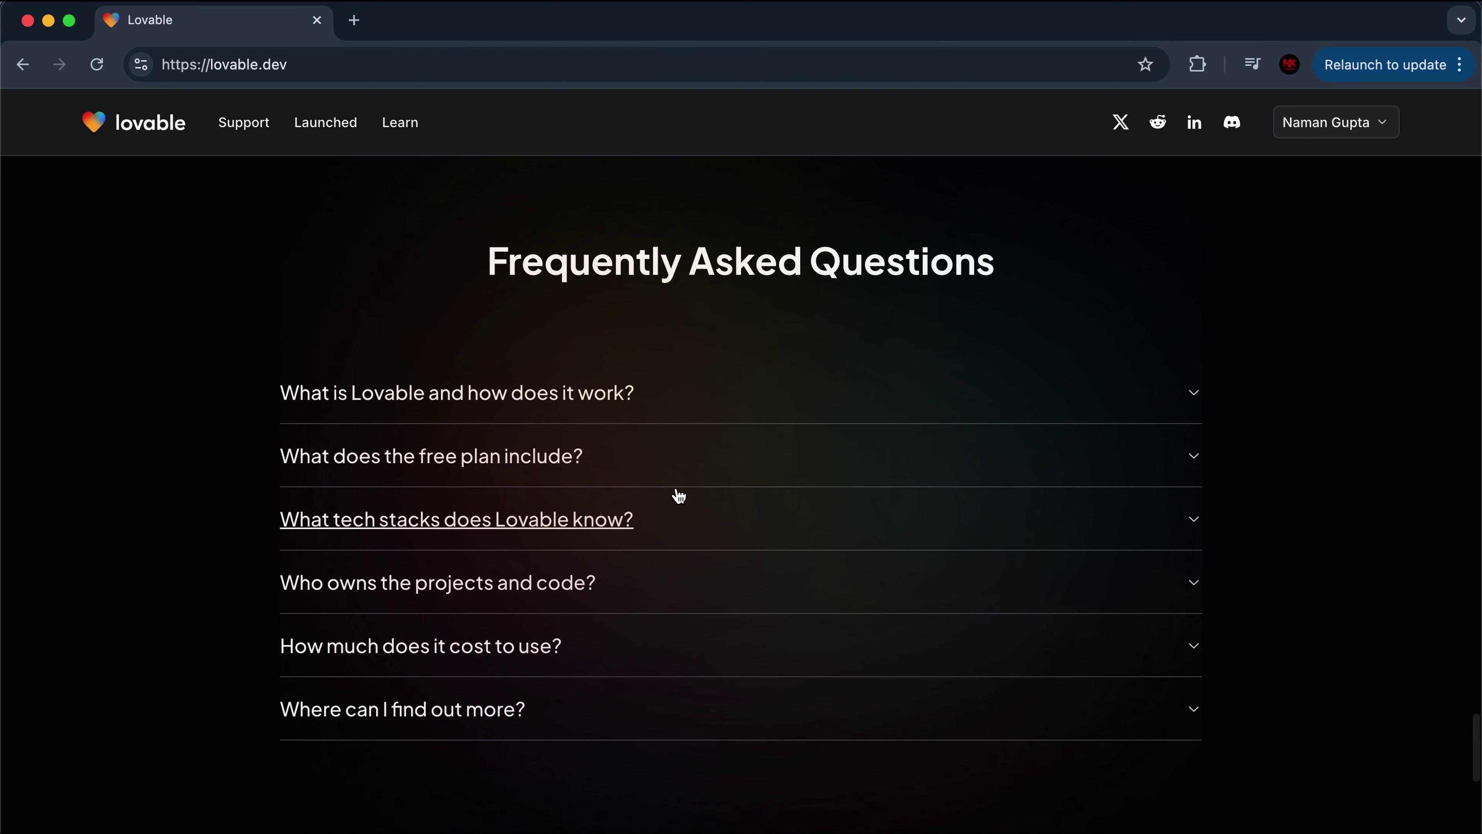
left_click(652, 468)
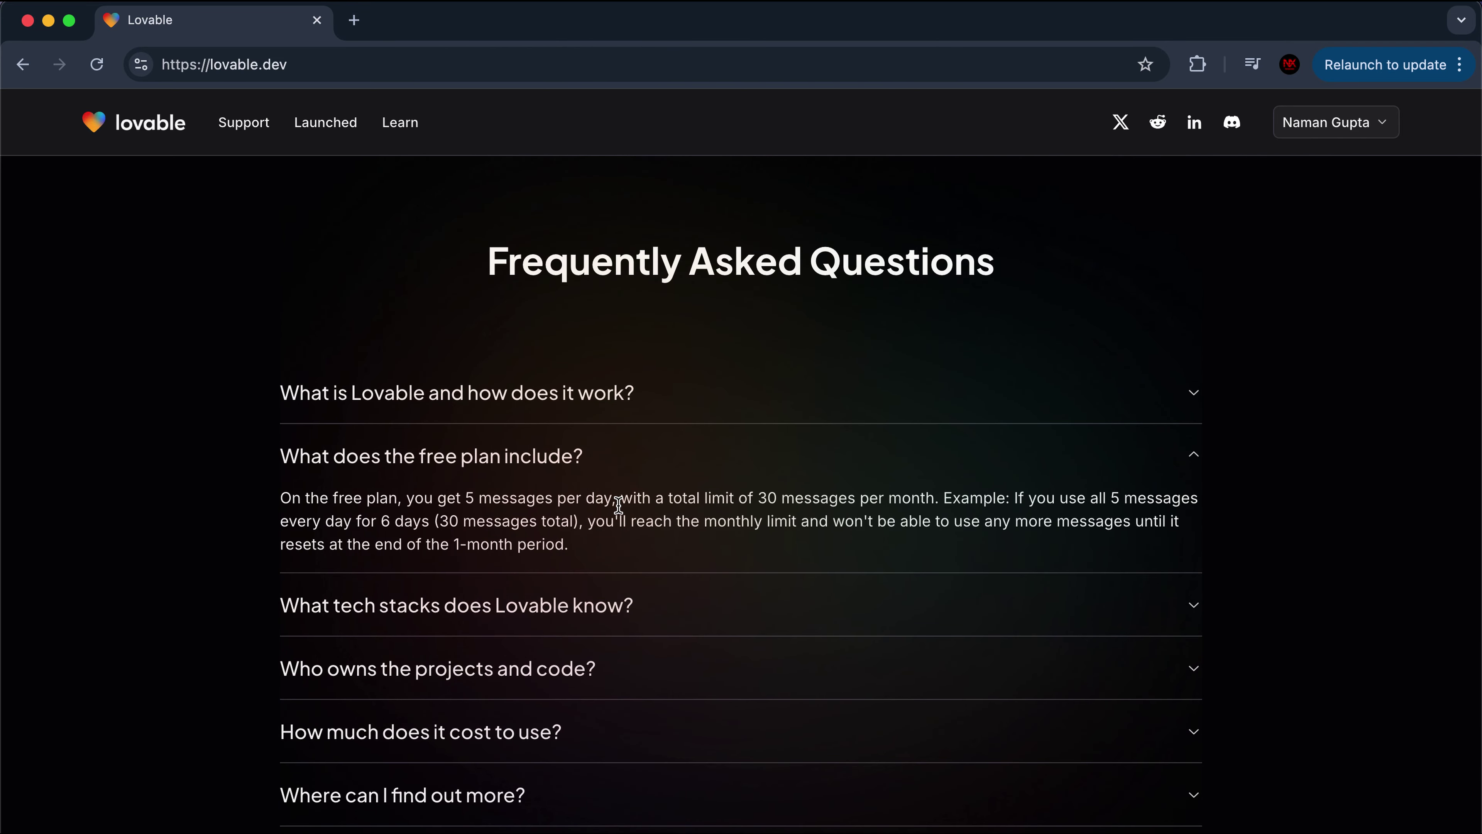